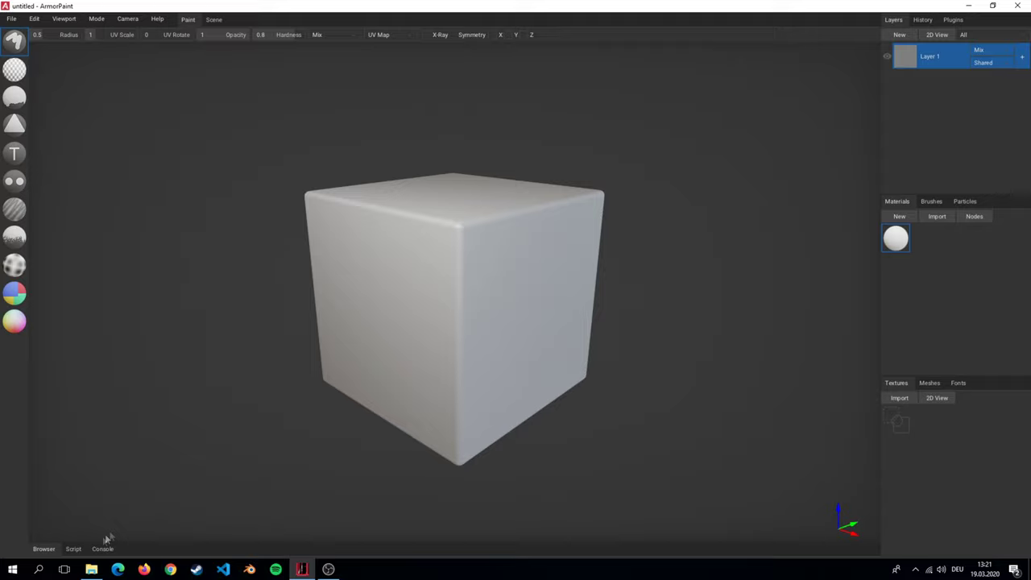
Shrink File Explorer and drop Grenade.obj into the ArmorPaint viewport.
{"action": "left_click", "coordinate": [91, 569]}
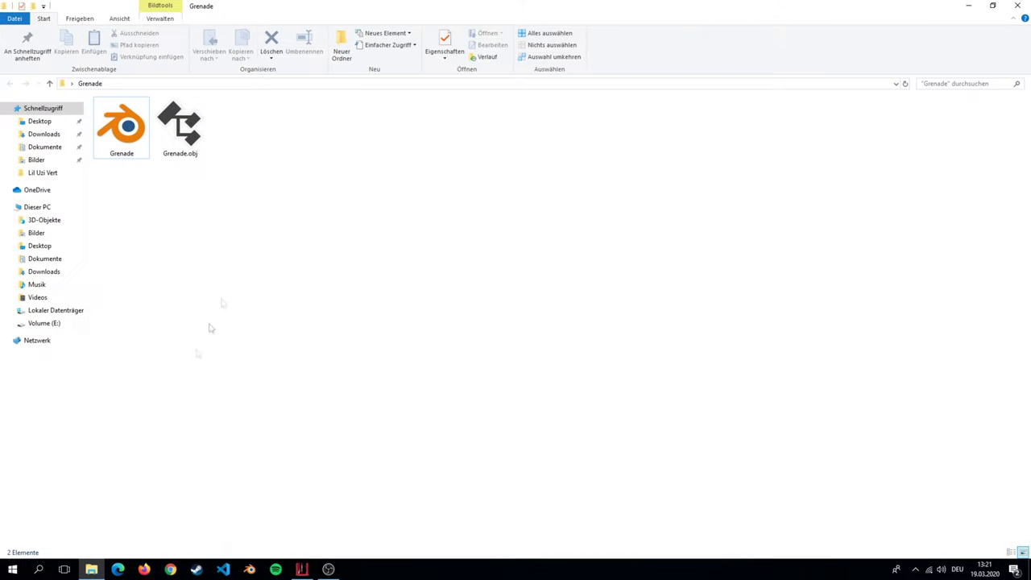
{"action": "left_click_drag", "start_coordinate": [346, 8], "coordinate": [380, 325]}
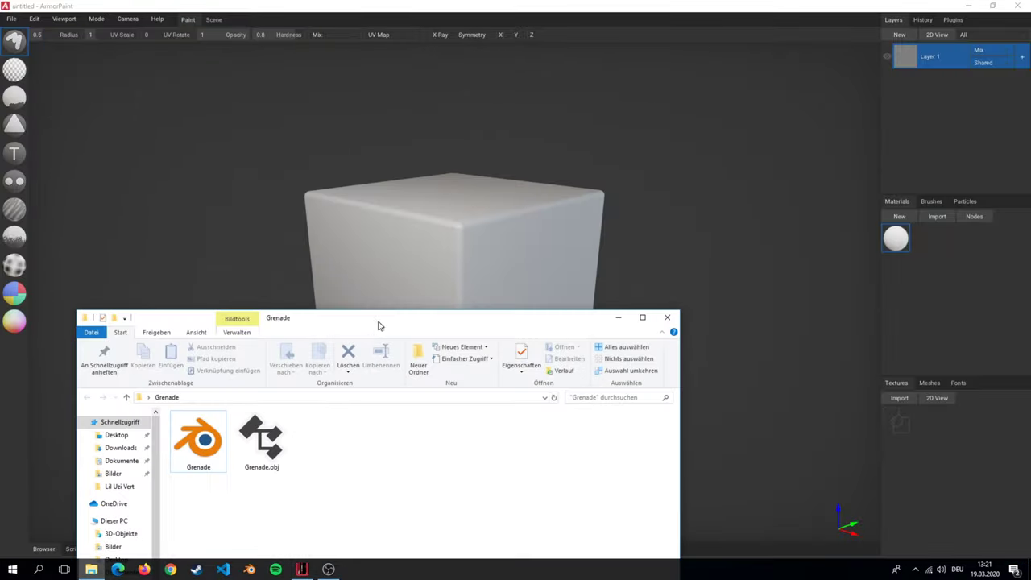
{"action": "left_click_drag", "start_coordinate": [261, 439], "coordinate": [463, 233]}
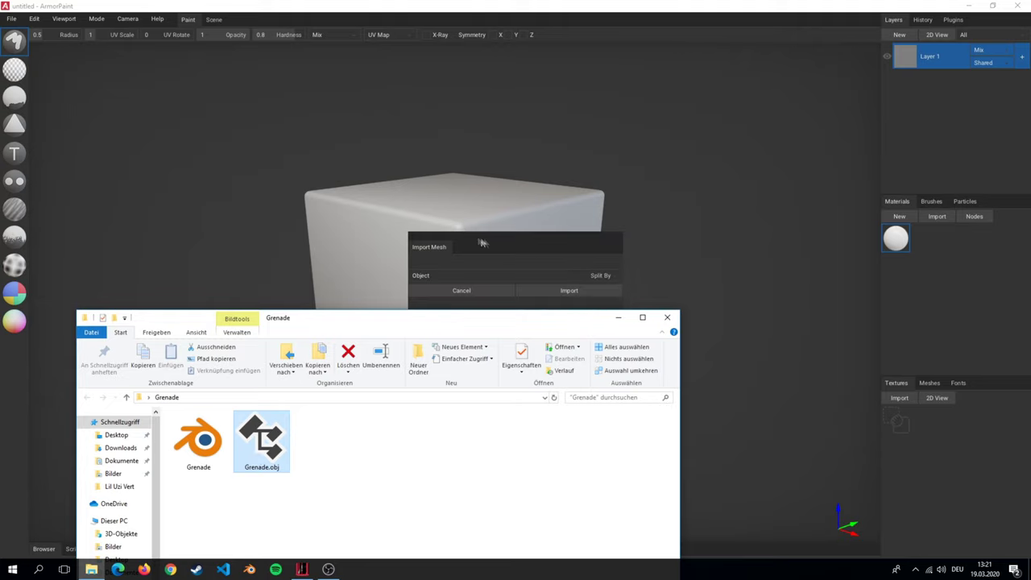
Import the grenade mesh with Split By set to Material.
{"action": "left_click", "coordinate": [618, 318]}
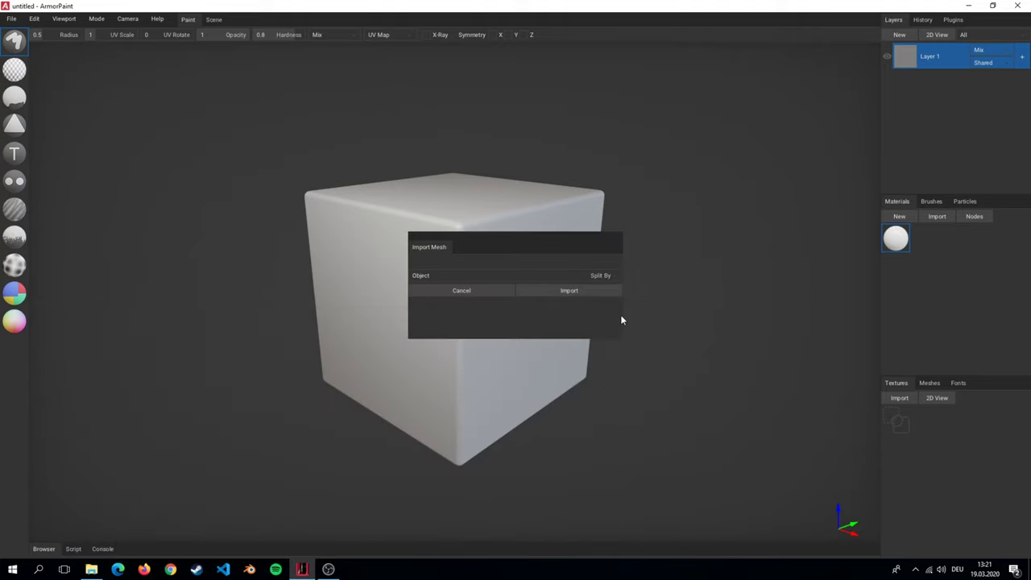
{"action": "left_click", "coordinate": [607, 275]}
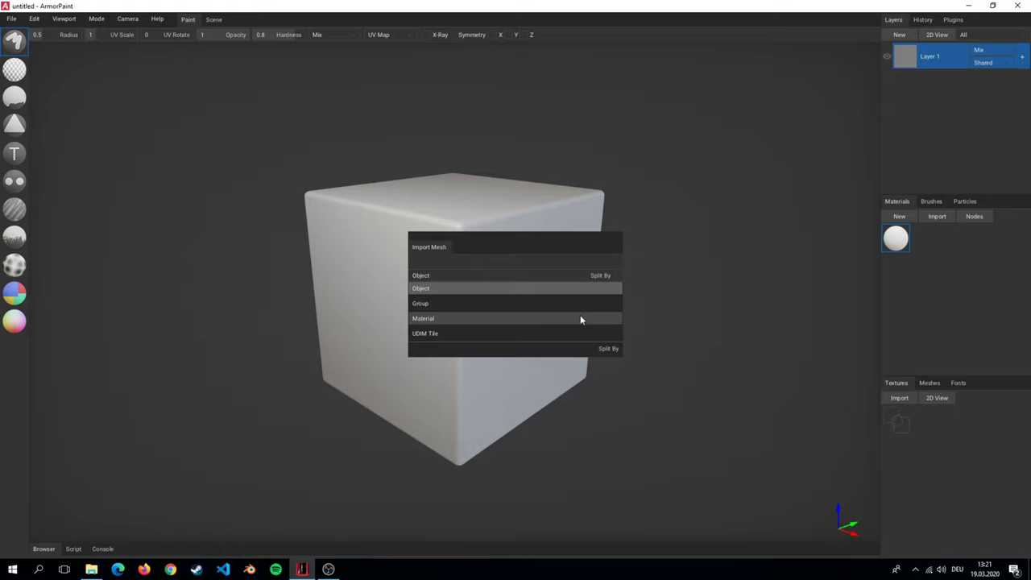
{"action": "left_click", "coordinate": [580, 320]}
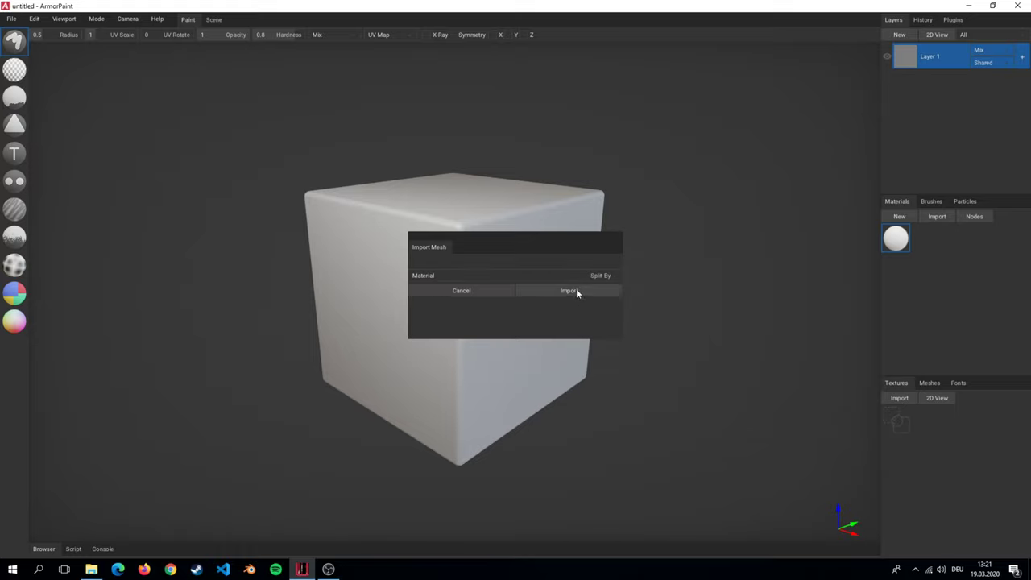
{"action": "left_click", "coordinate": [575, 290]}
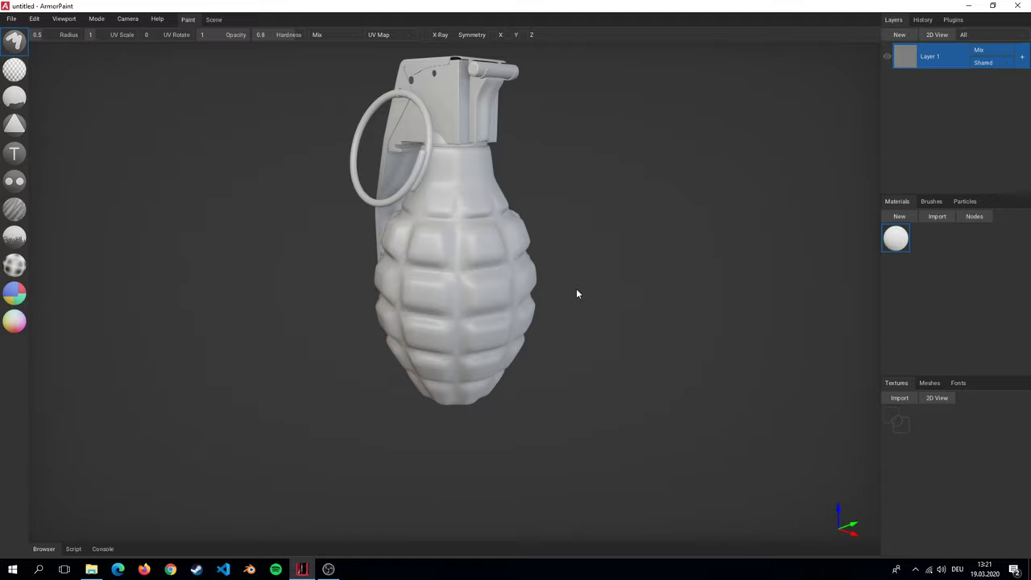
Paint a white test stroke down the grenade's front and orbit to check it.
{"action": "right_click_drag", "start_coordinate": [576, 293], "coordinate": [247, 309]}
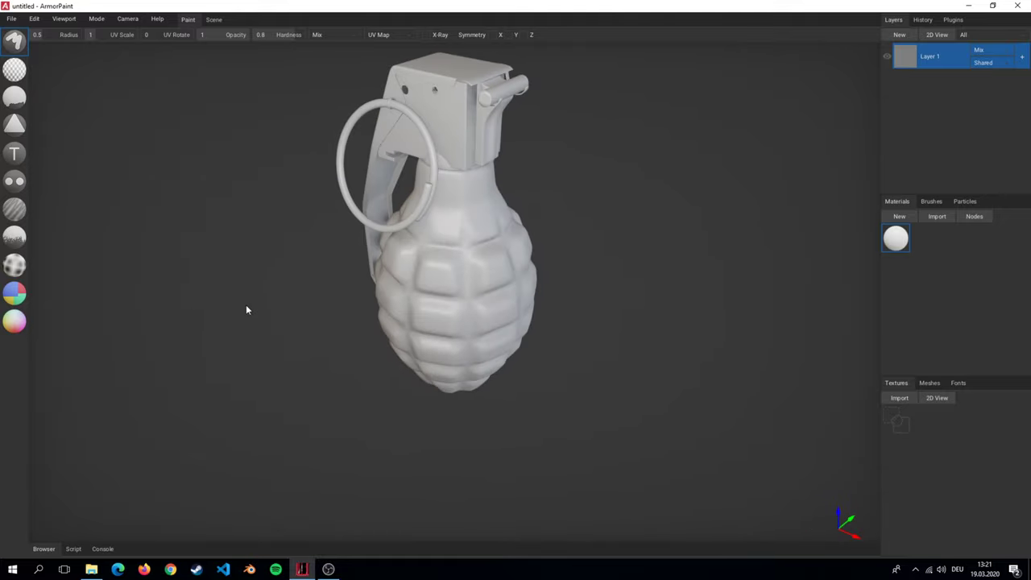
{"action": "mouse_move", "coordinate": [443, 89]}
{"action": "left_mouse_down"}
{"action": "mouse_move", "coordinate": [441, 329]}
{"action": "mouse_move", "coordinate": [452, 392]}
{"action": "left_mouse_up"}
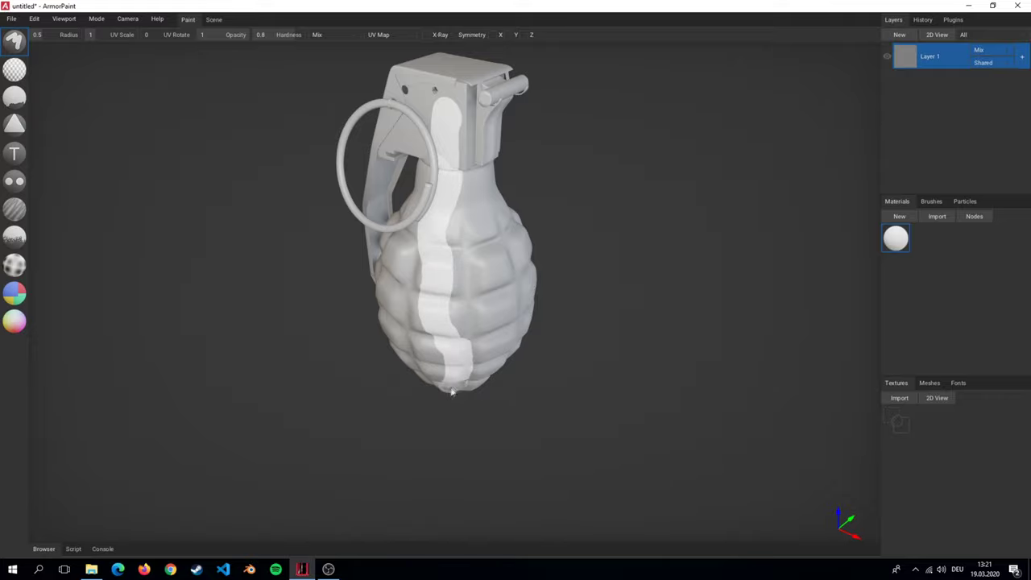
{"action": "mouse_move", "coordinate": [452, 392]}
{"action": "right_mouse_down"}
{"action": "mouse_move", "coordinate": [508, 233]}
{"action": "mouse_move", "coordinate": [553, 292]}
{"action": "mouse_move", "coordinate": [496, 254]}
{"action": "mouse_move", "coordinate": [498, 319]}
{"action": "right_mouse_up"}
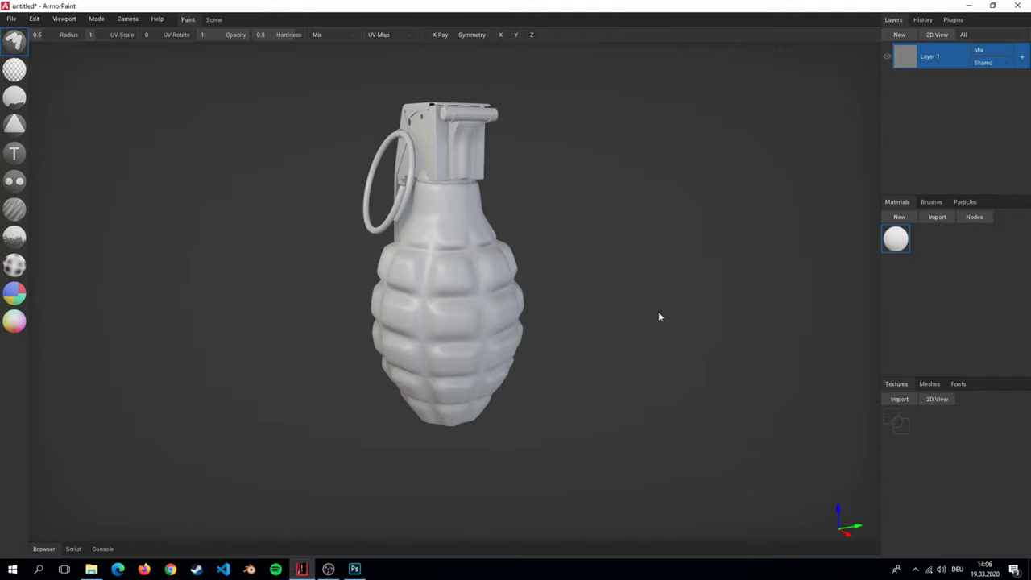
Fill the whole grenade white with the Fill tool.
{"action": "left_click_drag", "start_coordinate": [882, 274], "coordinate": [848, 273]}
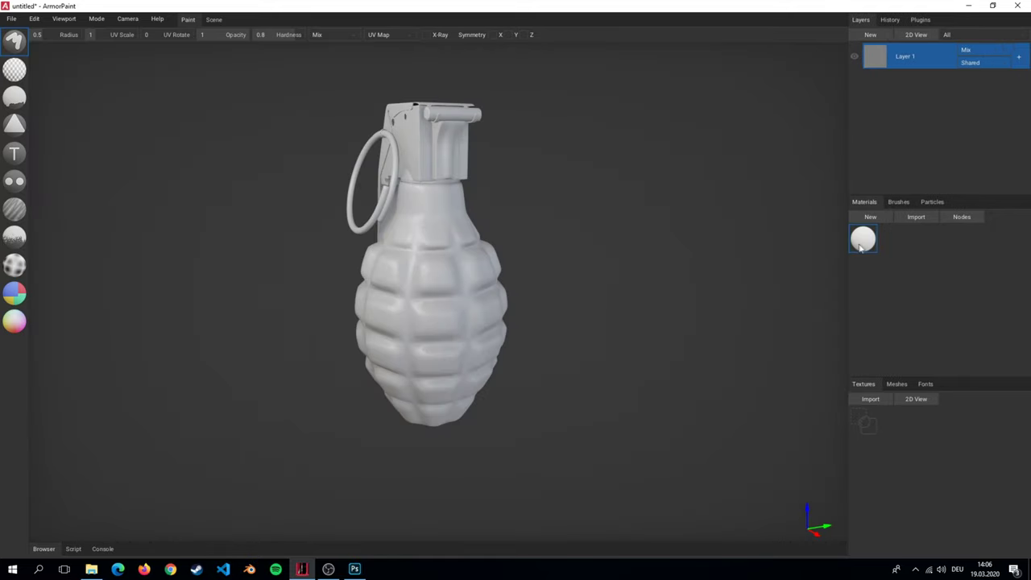
{"action": "mouse_move", "coordinate": [444, 246]}
{"action": "left_mouse_down"}
{"action": "mouse_move", "coordinate": [435, 294]}
{"action": "mouse_move", "coordinate": [461, 380]}
{"action": "mouse_move", "coordinate": [423, 322]}
{"action": "mouse_move", "coordinate": [451, 355]}
{"action": "mouse_move", "coordinate": [429, 336]}
{"action": "mouse_move", "coordinate": [459, 245]}
{"action": "mouse_move", "coordinate": [412, 290]}
{"action": "mouse_move", "coordinate": [435, 310]}
{"action": "left_mouse_up"}
{"action": "left_click", "coordinate": [7, 107]}
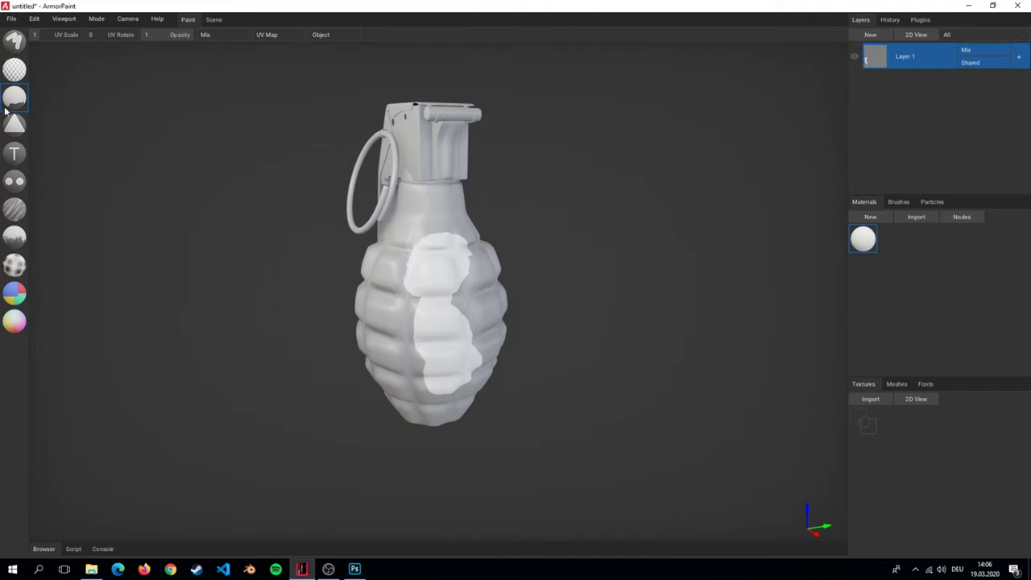
{"action": "left_click", "coordinate": [416, 310]}
{"action": "right_click_drag", "start_coordinate": [416, 310], "coordinate": [596, 325]}
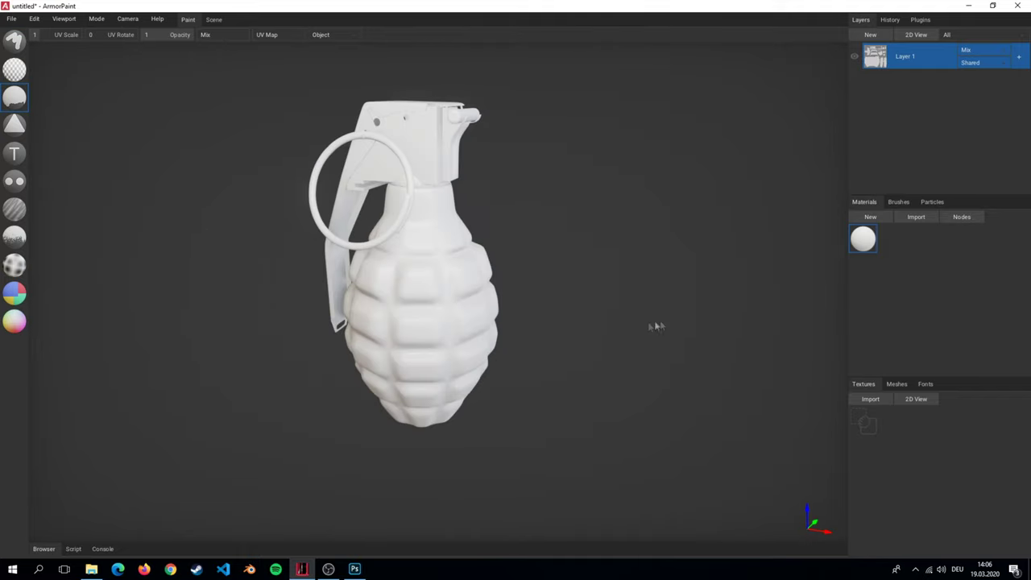
Add a second material, colour it pink, and brush a pink stroke down the body.
{"action": "left_click", "coordinate": [877, 218]}
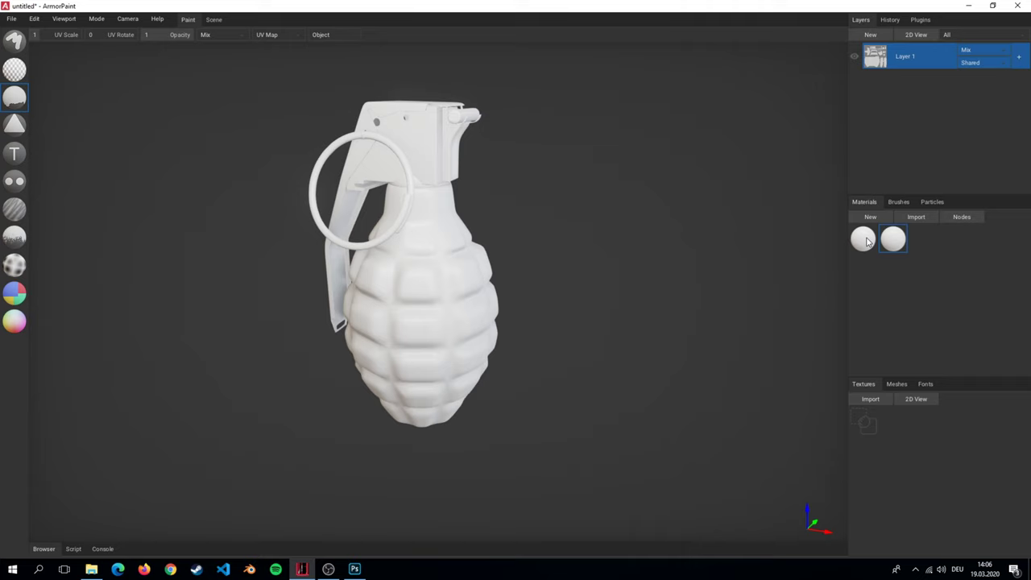
{"action": "left_click", "coordinate": [863, 239]}
{"action": "key", "text": "Tab"}
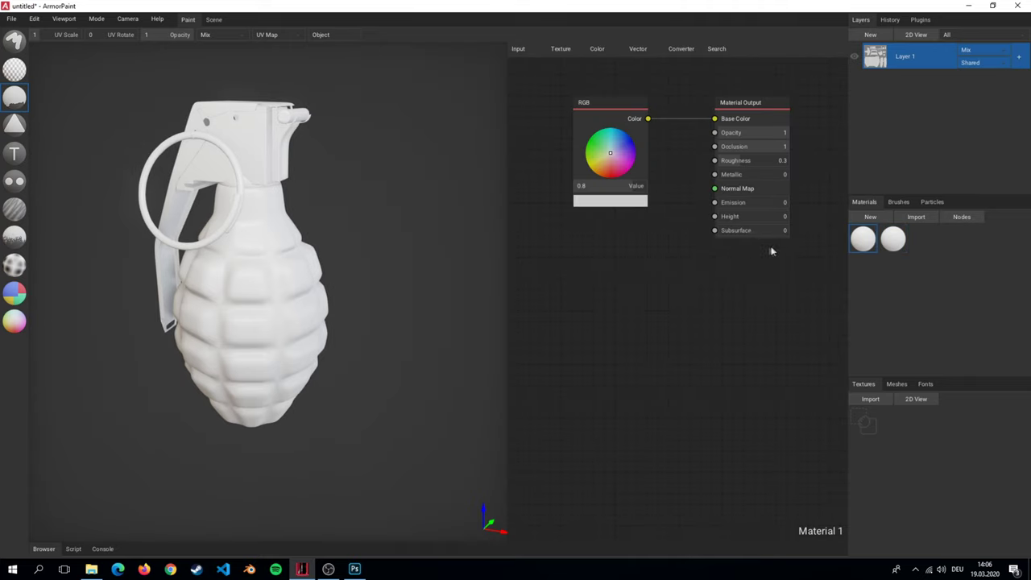
{"action": "left_click", "coordinate": [616, 170]}
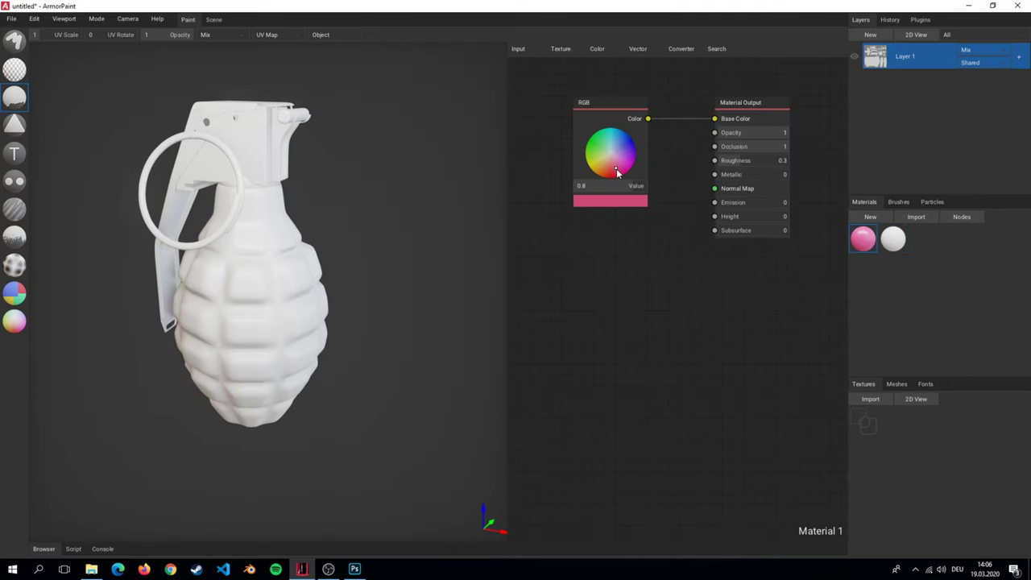
{"action": "left_click", "coordinate": [11, 47]}
{"action": "mouse_move", "coordinate": [278, 248]}
{"action": "left_mouse_down"}
{"action": "mouse_move", "coordinate": [281, 298]}
{"action": "mouse_move", "coordinate": [270, 310]}
{"action": "mouse_move", "coordinate": [278, 348]}
{"action": "left_mouse_up"}
{"action": "mouse_move", "coordinate": [278, 349]}
{"action": "right_mouse_down"}
{"action": "mouse_move", "coordinate": [387, 350]}
{"action": "mouse_move", "coordinate": [234, 341]}
{"action": "mouse_move", "coordinate": [259, 342]}
{"action": "right_mouse_up"}
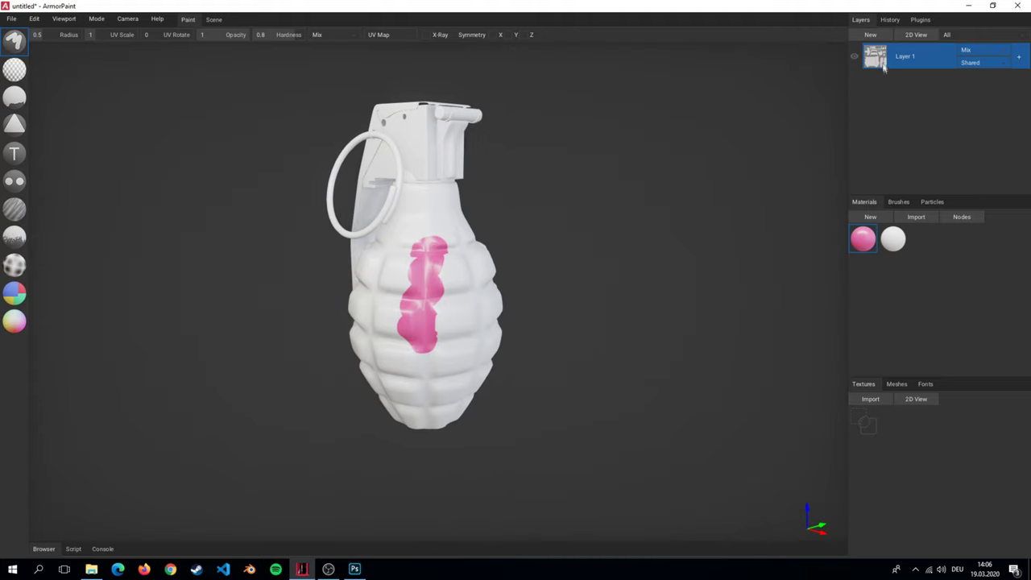
{"action": "left_click", "coordinate": [916, 35]}
{"action": "scroll", "coordinate": [766, 335], "scroll_direction": "down", "scroll_amount": 3}
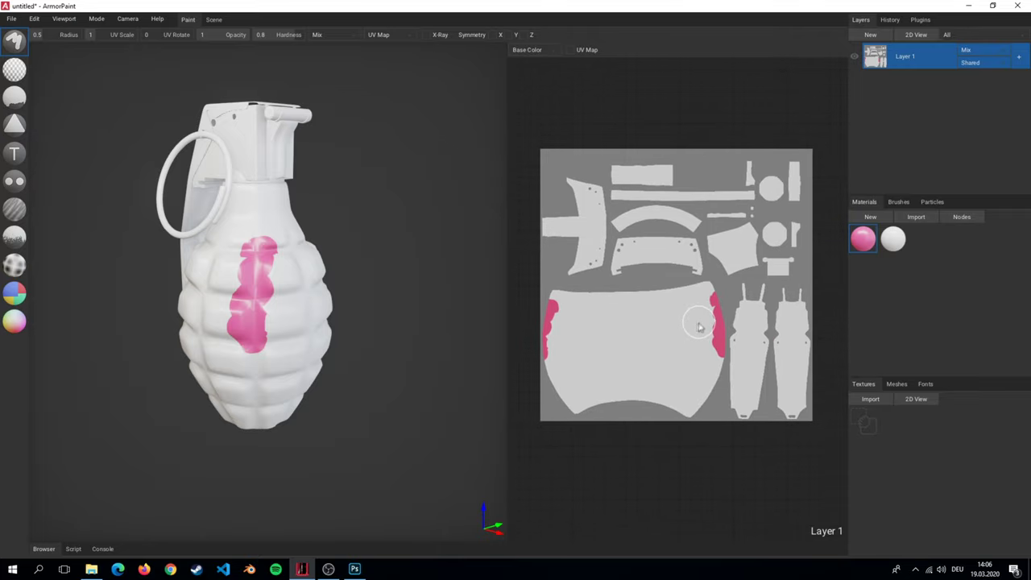
{"action": "mouse_move", "coordinate": [695, 321]}
{"action": "left_mouse_down"}
{"action": "mouse_move", "coordinate": [599, 343]}
{"action": "mouse_move", "coordinate": [677, 373]}
{"action": "mouse_move", "coordinate": [646, 386]}
{"action": "mouse_move", "coordinate": [582, 378]}
{"action": "mouse_move", "coordinate": [561, 351]}
{"action": "mouse_move", "coordinate": [596, 319]}
{"action": "mouse_move", "coordinate": [650, 333]}
{"action": "left_mouse_up"}
{"action": "key", "text": "ctrl+z"}
{"action": "key", "text": "Tab"}
{"action": "key", "text": "Tab"}
{"action": "left_click", "coordinate": [919, 37]}
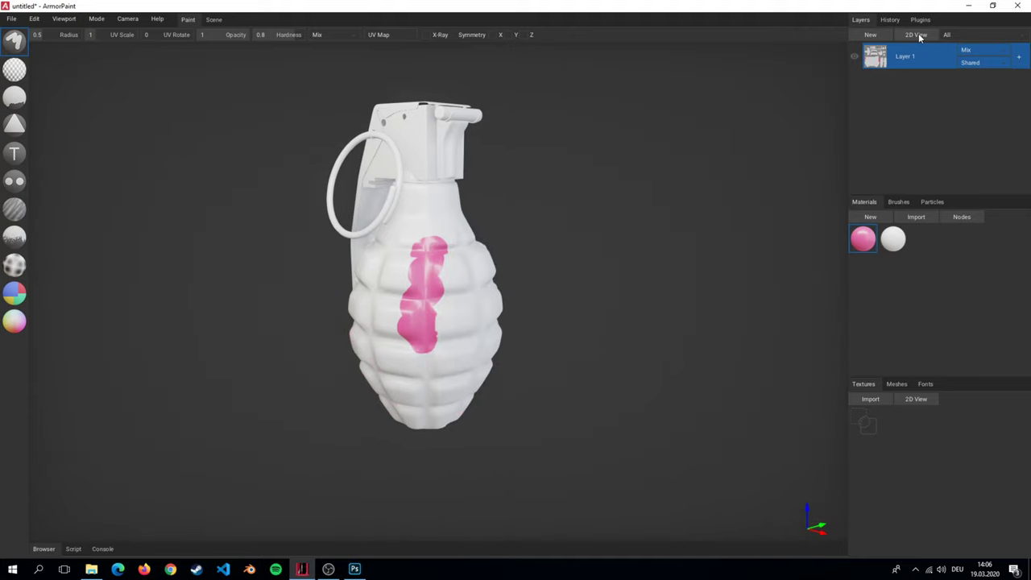
Add Layer 2 and fill Layer 1 plain white.
{"action": "left_click", "coordinate": [871, 36]}
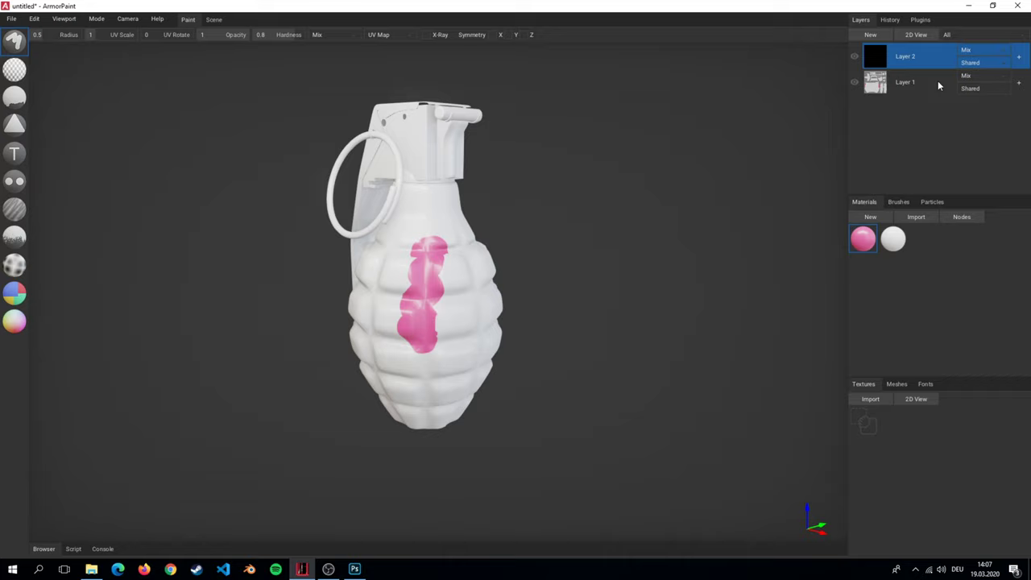
{"action": "left_click", "coordinate": [893, 239]}
{"action": "left_click", "coordinate": [18, 101]}
{"action": "left_click", "coordinate": [917, 84]}
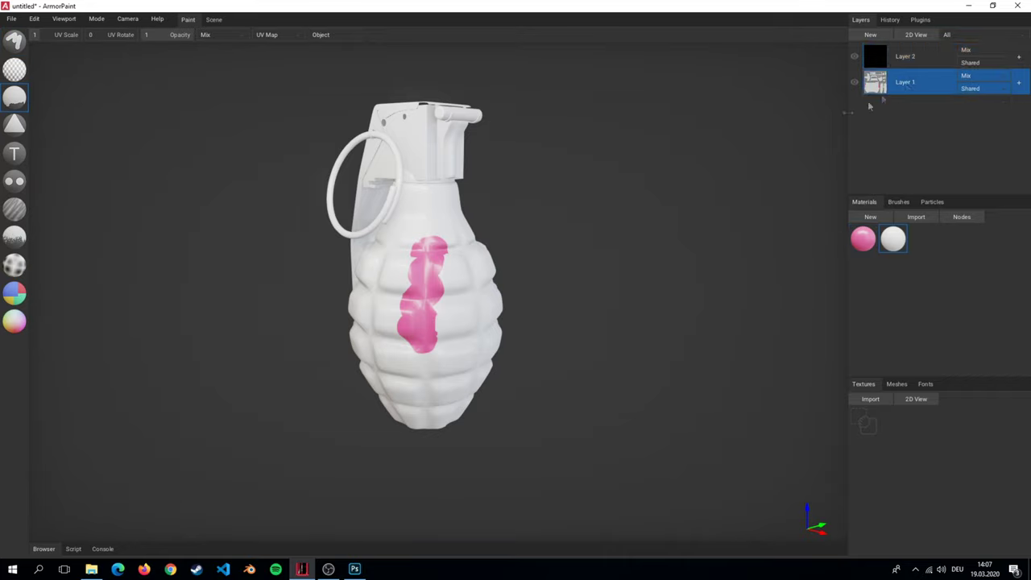
{"action": "left_click", "coordinate": [473, 291]}
{"action": "mouse_move", "coordinate": [494, 271]}
{"action": "right_mouse_down"}
{"action": "mouse_move", "coordinate": [479, 232]}
{"action": "mouse_move", "coordinate": [462, 256]}
{"action": "right_mouse_up"}
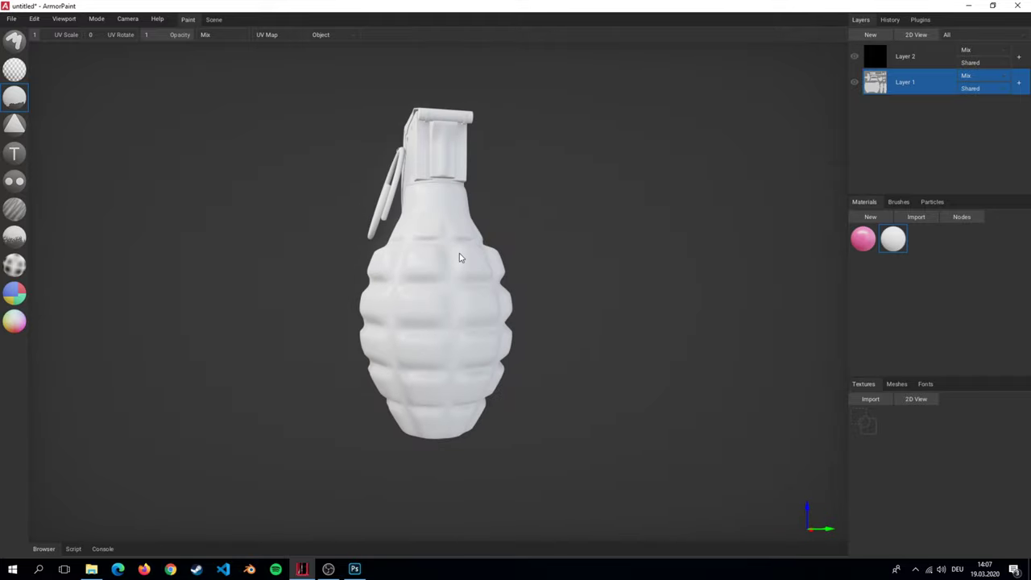
Brush a pink stripe down the full body on Layer 2, then toggle its visibility to compare.
{"action": "left_click", "coordinate": [889, 64]}
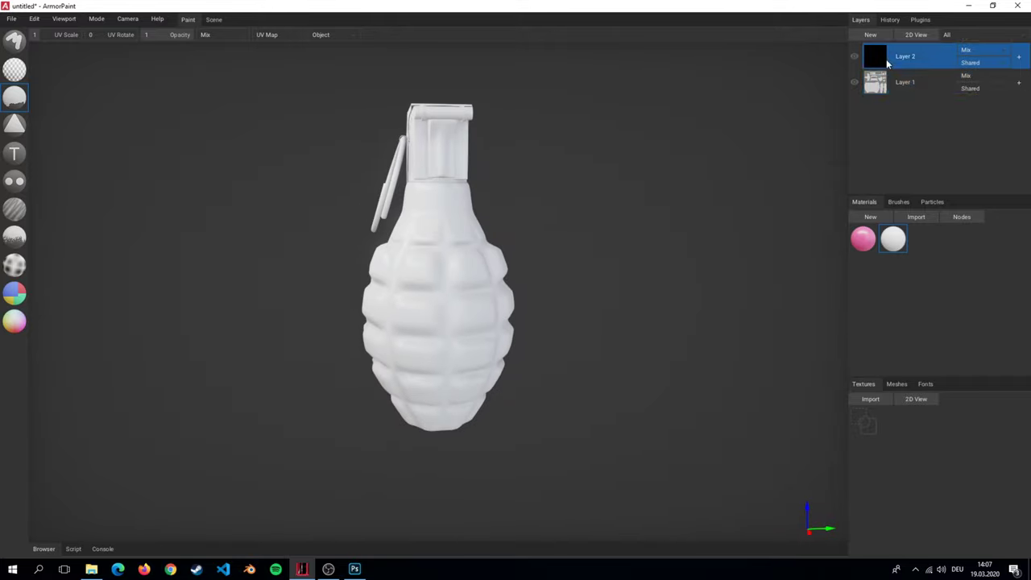
{"action": "left_click", "coordinate": [860, 240]}
{"action": "left_click", "coordinate": [14, 42]}
{"action": "mouse_move", "coordinate": [443, 222]}
{"action": "left_mouse_down"}
{"action": "mouse_move", "coordinate": [450, 290]}
{"action": "mouse_move", "coordinate": [425, 309]}
{"action": "mouse_move", "coordinate": [438, 286]}
{"action": "mouse_move", "coordinate": [431, 245]}
{"action": "mouse_move", "coordinate": [429, 293]}
{"action": "mouse_move", "coordinate": [425, 246]}
{"action": "mouse_move", "coordinate": [434, 302]}
{"action": "mouse_move", "coordinate": [467, 282]}
{"action": "mouse_move", "coordinate": [452, 226]}
{"action": "mouse_move", "coordinate": [451, 306]}
{"action": "mouse_move", "coordinate": [401, 317]}
{"action": "left_mouse_up"}
{"action": "mouse_move", "coordinate": [422, 251]}
{"action": "left_mouse_down"}
{"action": "mouse_move", "coordinate": [427, 279]}
{"action": "mouse_move", "coordinate": [457, 268]}
{"action": "mouse_move", "coordinate": [443, 294]}
{"action": "mouse_move", "coordinate": [463, 313]}
{"action": "mouse_move", "coordinate": [435, 332]}
{"action": "mouse_move", "coordinate": [454, 287]}
{"action": "mouse_move", "coordinate": [444, 375]}
{"action": "mouse_move", "coordinate": [450, 276]}
{"action": "mouse_move", "coordinate": [441, 427]}
{"action": "left_mouse_up"}
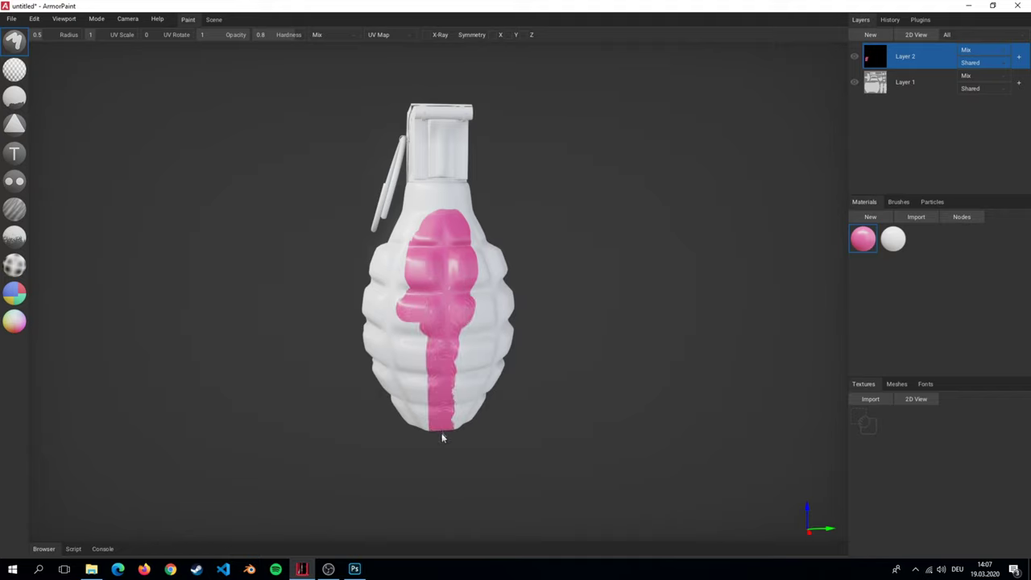
{"action": "left_click_drag", "start_coordinate": [453, 226], "coordinate": [426, 201]}
{"action": "mouse_move", "coordinate": [426, 201]}
{"action": "right_mouse_down"}
{"action": "mouse_move", "coordinate": [311, 239]}
{"action": "mouse_move", "coordinate": [463, 223]}
{"action": "mouse_move", "coordinate": [454, 221]}
{"action": "right_mouse_up"}
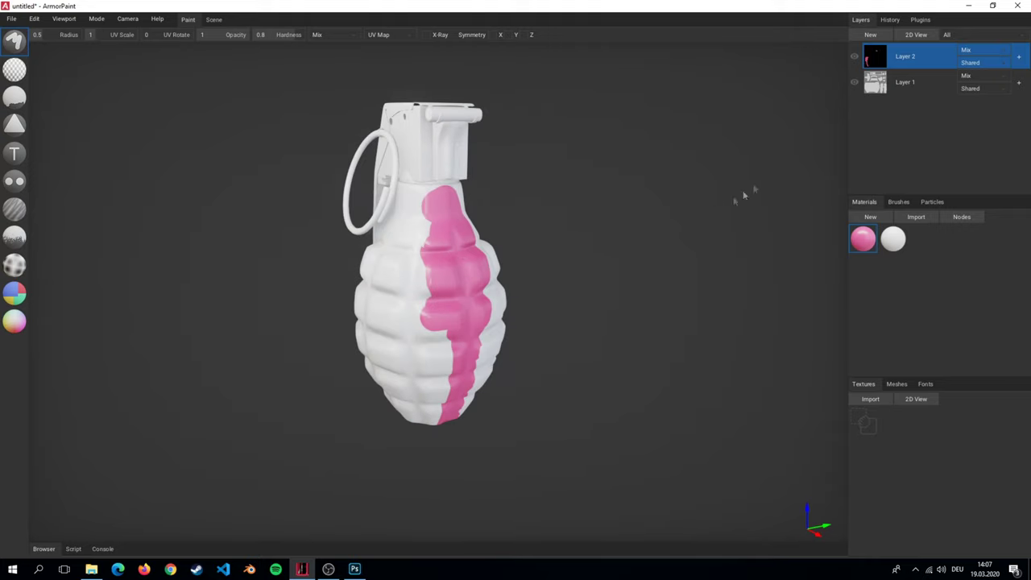
{"action": "left_click", "coordinate": [854, 56]}
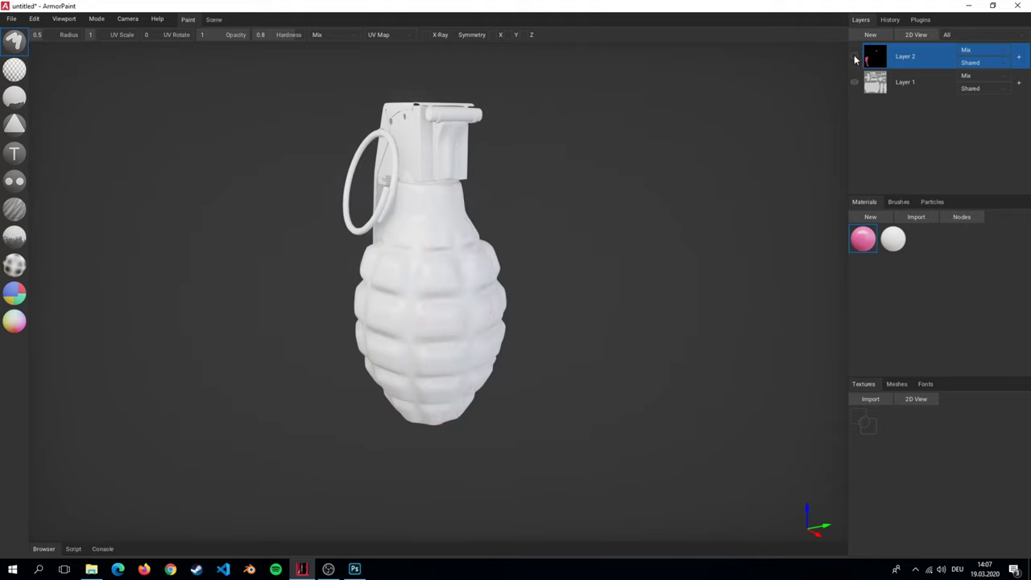
{"action": "left_click", "coordinate": [854, 56]}
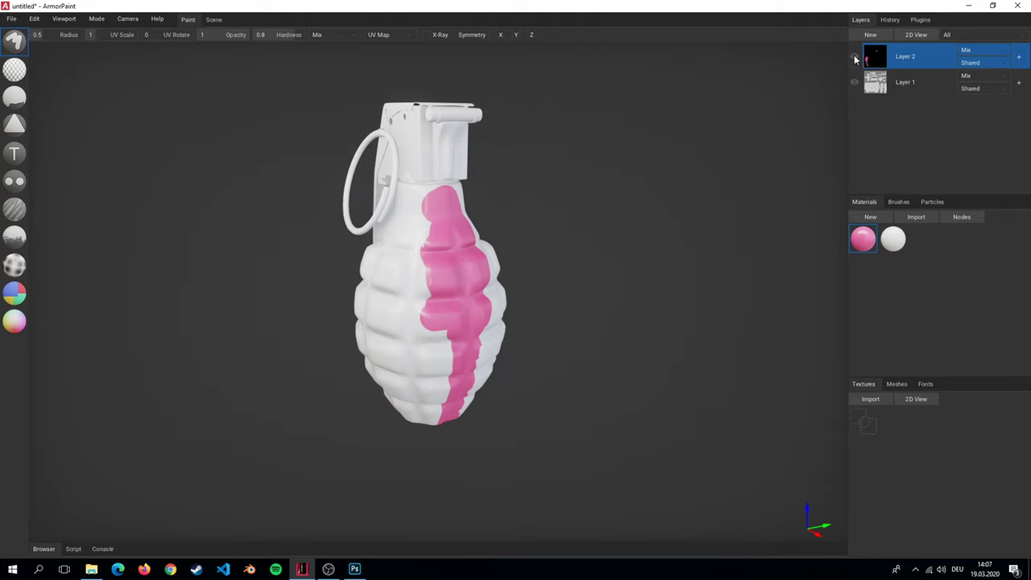
Set Layer 2's opacity to 0.82, keeping 2K resolution and 8bit depth.
{"action": "left_click", "coordinate": [1019, 58]}
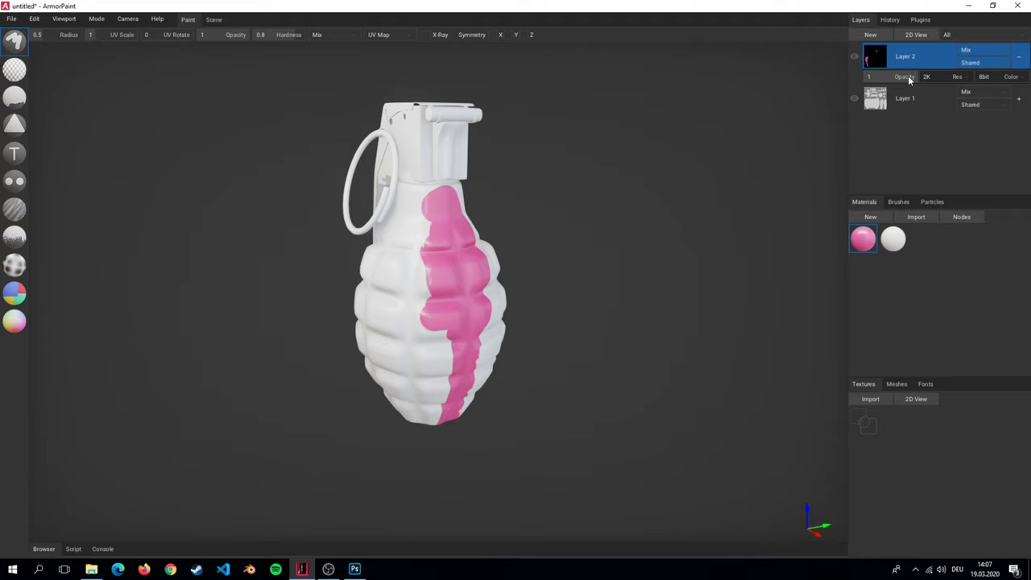
{"action": "mouse_move", "coordinate": [909, 79]}
{"action": "left_mouse_down"}
{"action": "mouse_move", "coordinate": [869, 79]}
{"action": "mouse_move", "coordinate": [925, 81]}
{"action": "left_mouse_up"}
{"action": "left_click", "coordinate": [942, 78]}
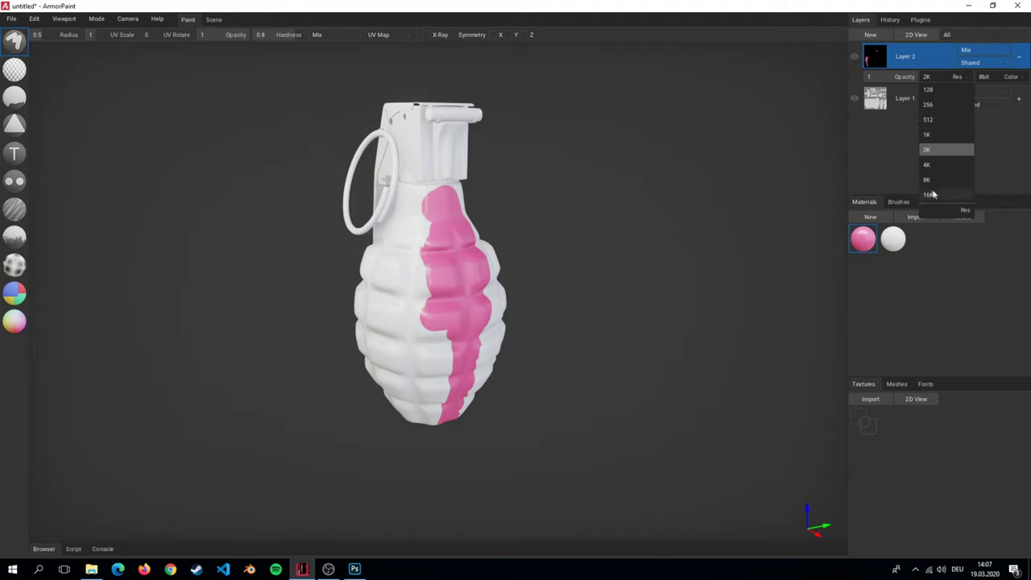
{"action": "left_click", "coordinate": [969, 150]}
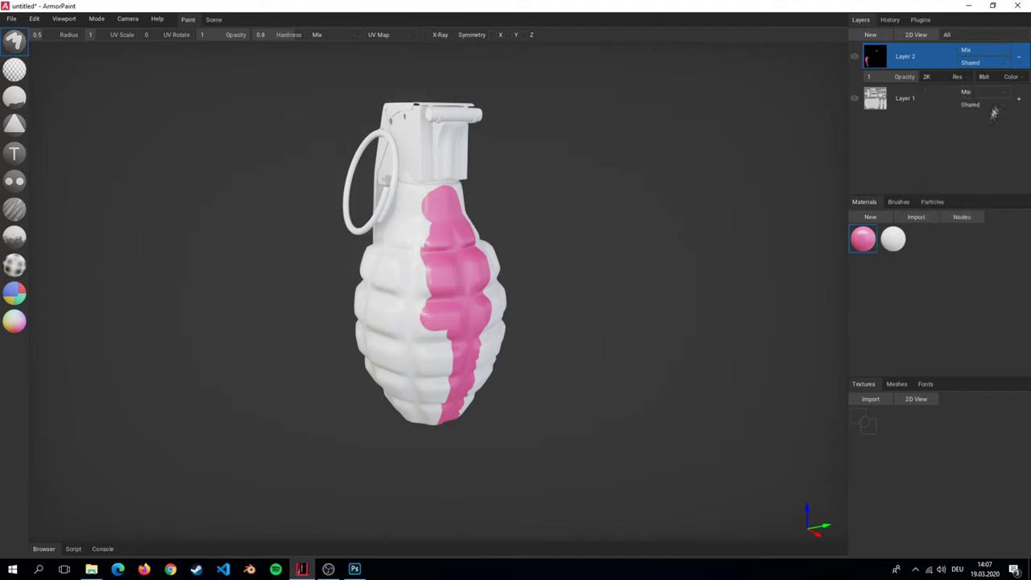
{"action": "left_click", "coordinate": [999, 77]}
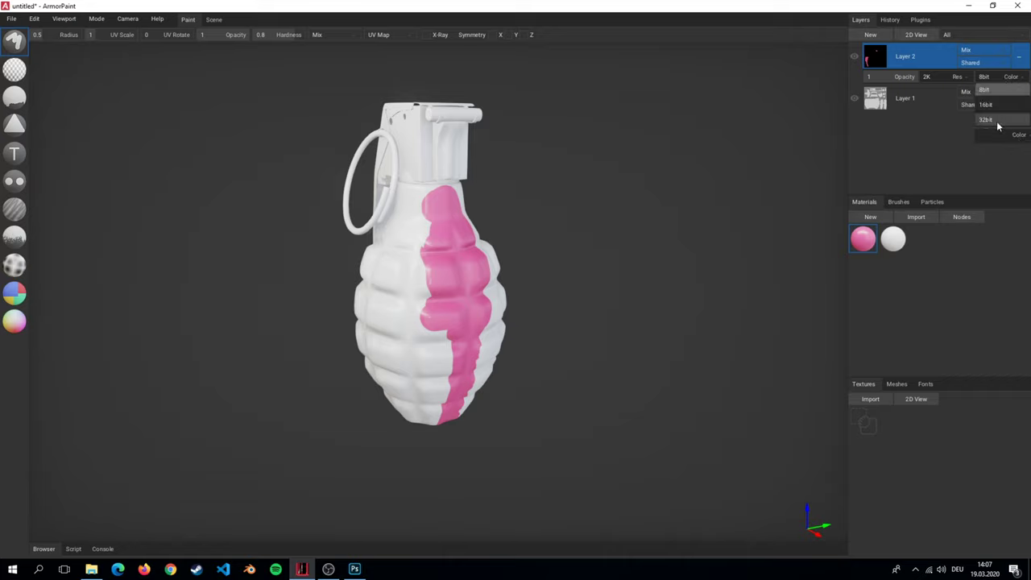
{"action": "left_click", "coordinate": [997, 94]}
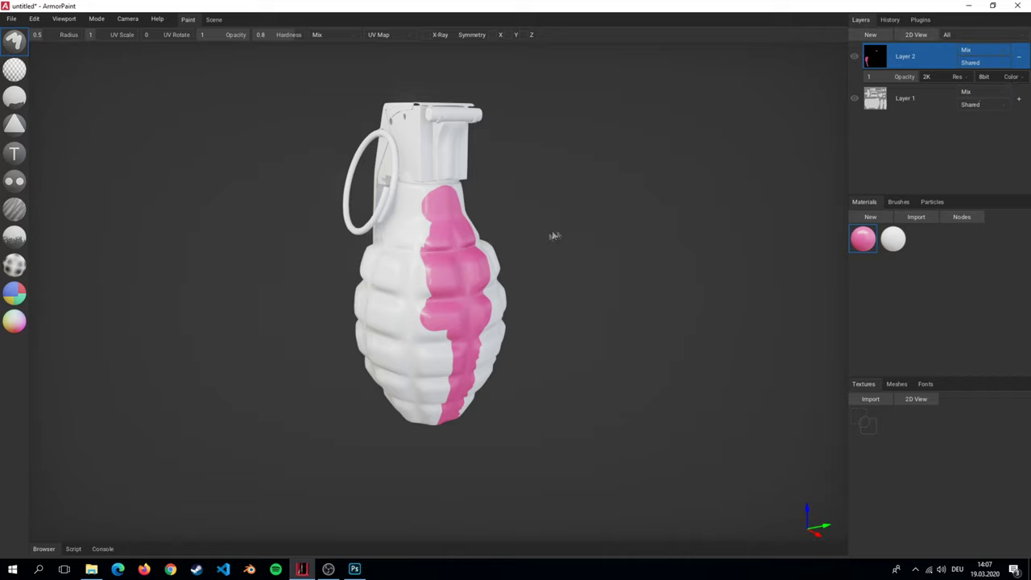
Fold away Layer 2's settings and toggle Layer 1 off and on to inspect the stripe.
{"action": "right_click_drag", "start_coordinate": [469, 269], "coordinate": [575, 260]}
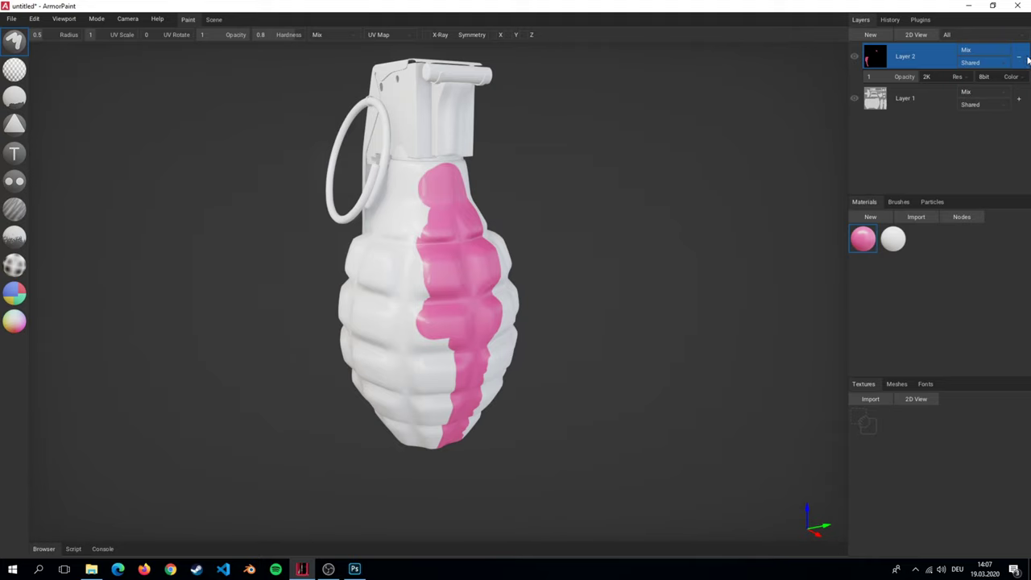
{"action": "left_click", "coordinate": [1019, 56]}
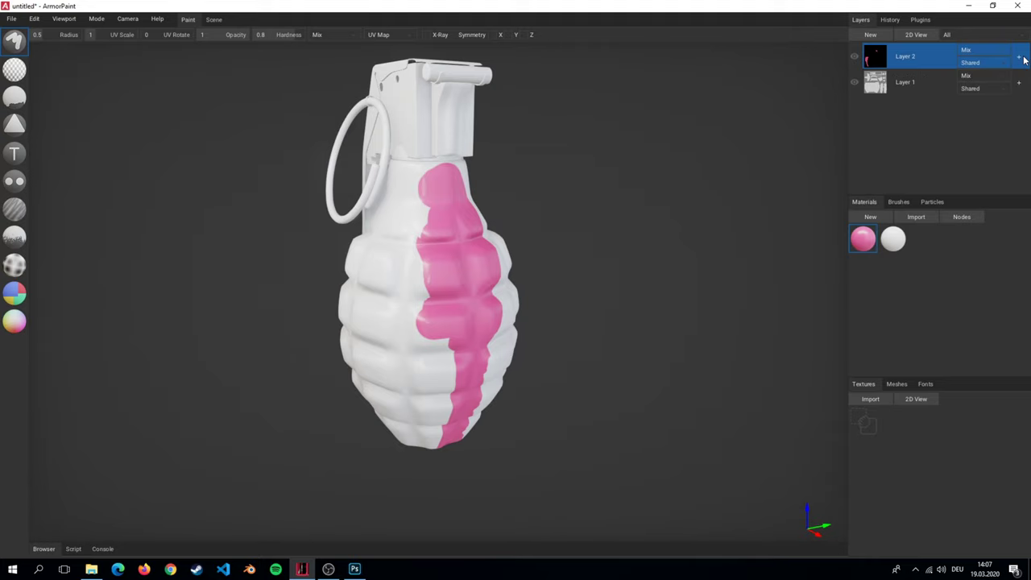
{"action": "left_click", "coordinate": [854, 81]}
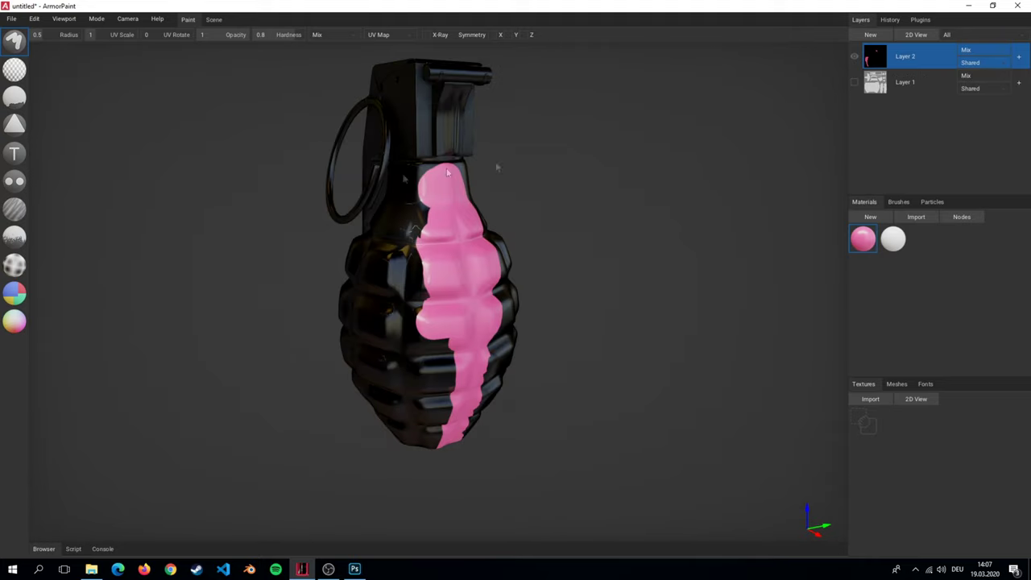
{"action": "mouse_move", "coordinate": [406, 179]}
{"action": "right_mouse_down"}
{"action": "mouse_move", "coordinate": [231, 185]}
{"action": "mouse_move", "coordinate": [329, 158]}
{"action": "mouse_move", "coordinate": [401, 182]}
{"action": "right_mouse_up"}
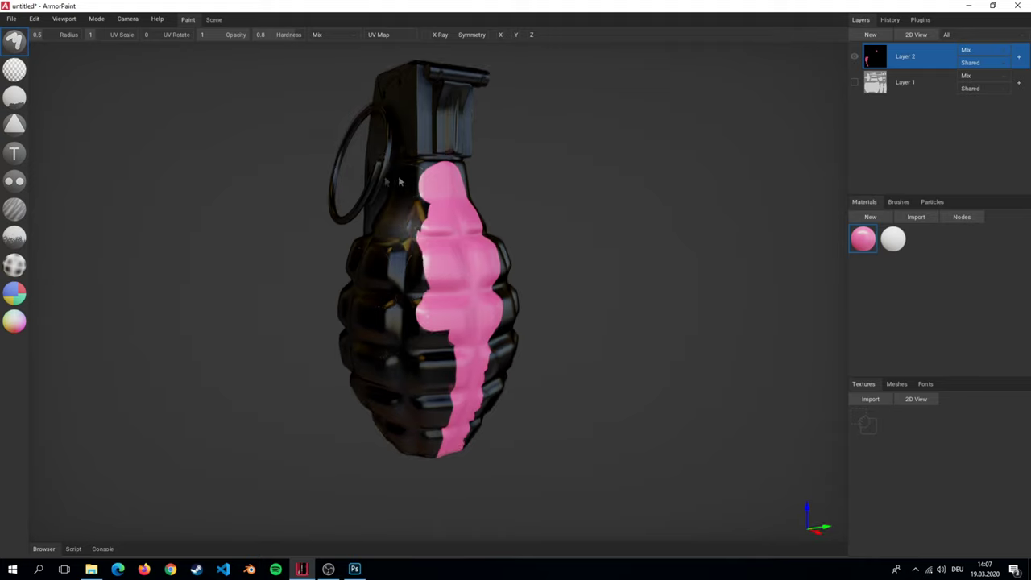
{"action": "left_click", "coordinate": [855, 81]}
{"action": "right_click_drag", "start_coordinate": [472, 224], "coordinate": [451, 241]}
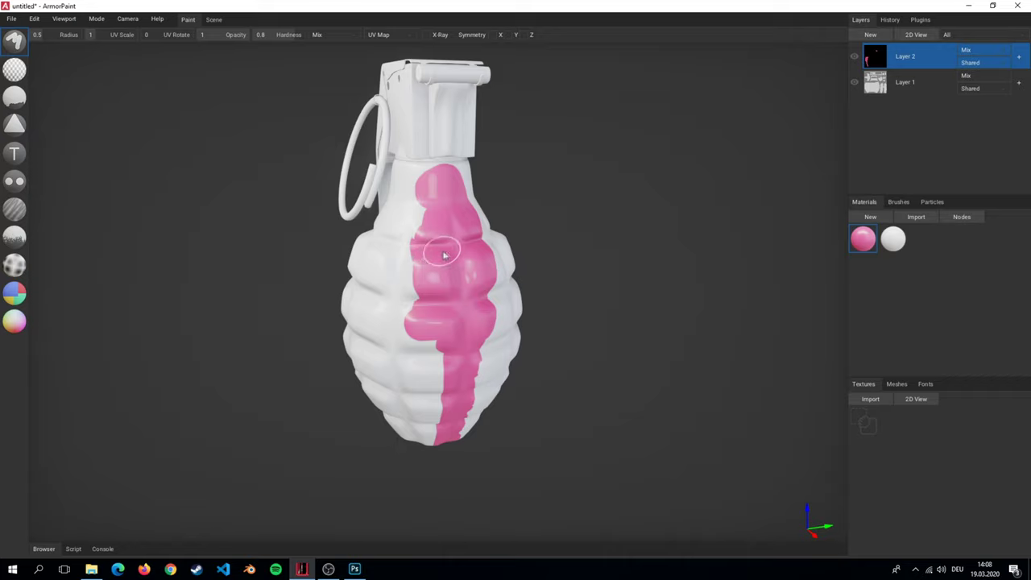
{"action": "right_click", "coordinate": [907, 58]}
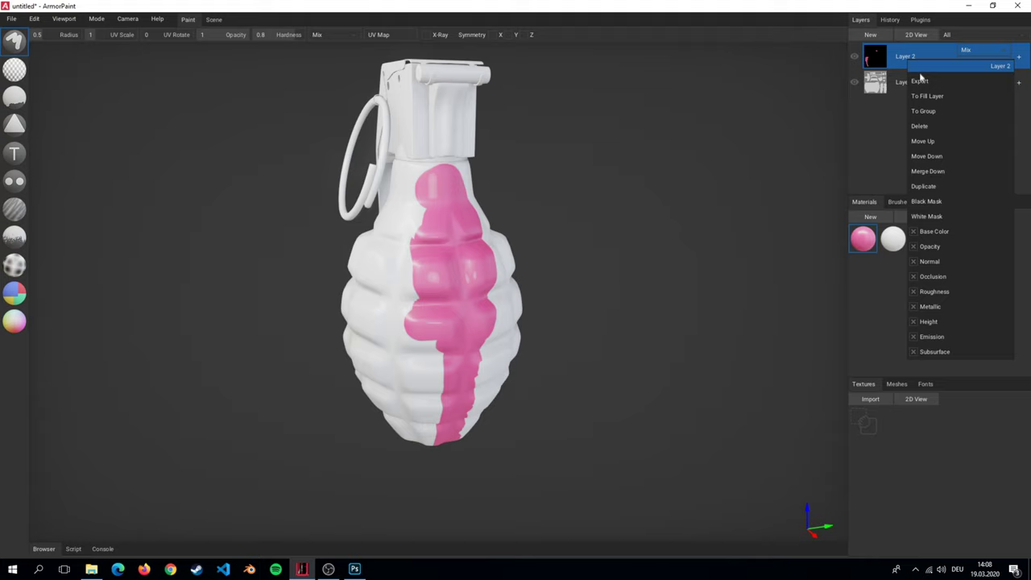
{"action": "left_click", "coordinate": [963, 155]}
{"action": "left_click", "coordinate": [896, 62]}
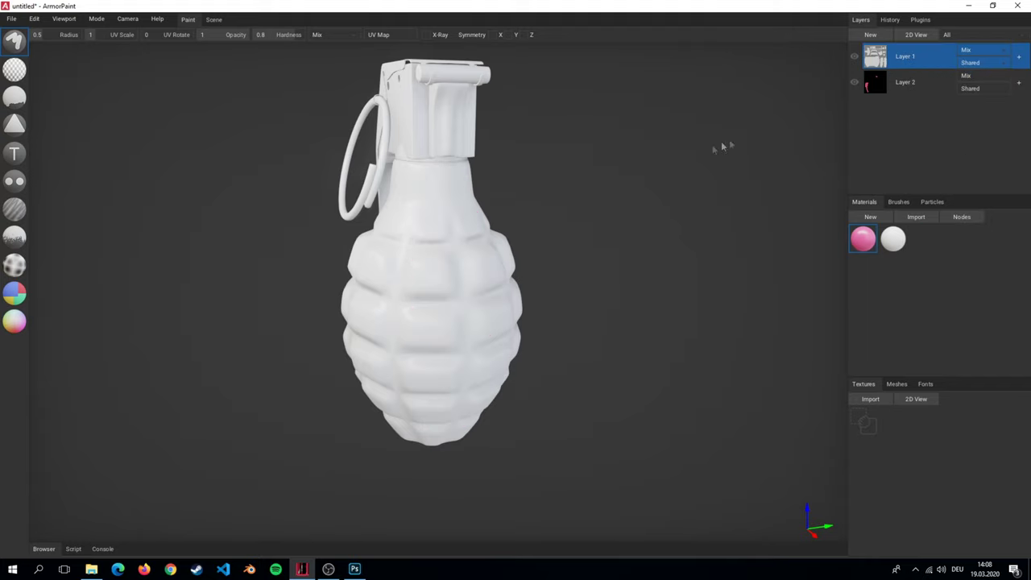
{"action": "mouse_move", "coordinate": [720, 145]}
{"action": "right_mouse_down"}
{"action": "mouse_move", "coordinate": [546, 136]}
{"action": "mouse_move", "coordinate": [654, 153]}
{"action": "mouse_move", "coordinate": [683, 144]}
{"action": "right_mouse_up"}
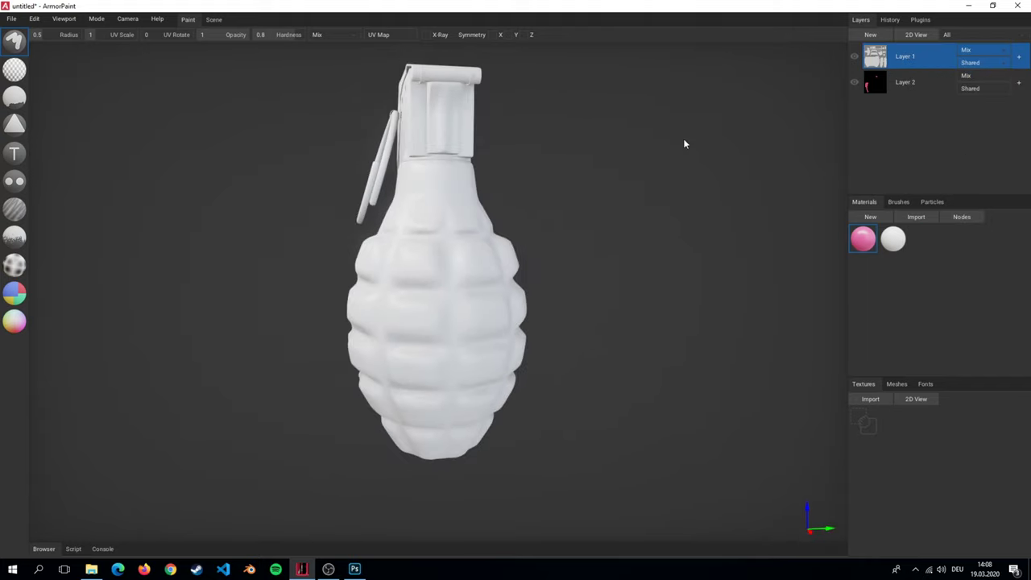
{"action": "left_click", "coordinate": [853, 58]}
{"action": "mouse_move", "coordinate": [780, 93]}
{"action": "right_mouse_down"}
{"action": "mouse_move", "coordinate": [617, 99]}
{"action": "mouse_move", "coordinate": [772, 106]}
{"action": "right_mouse_up"}
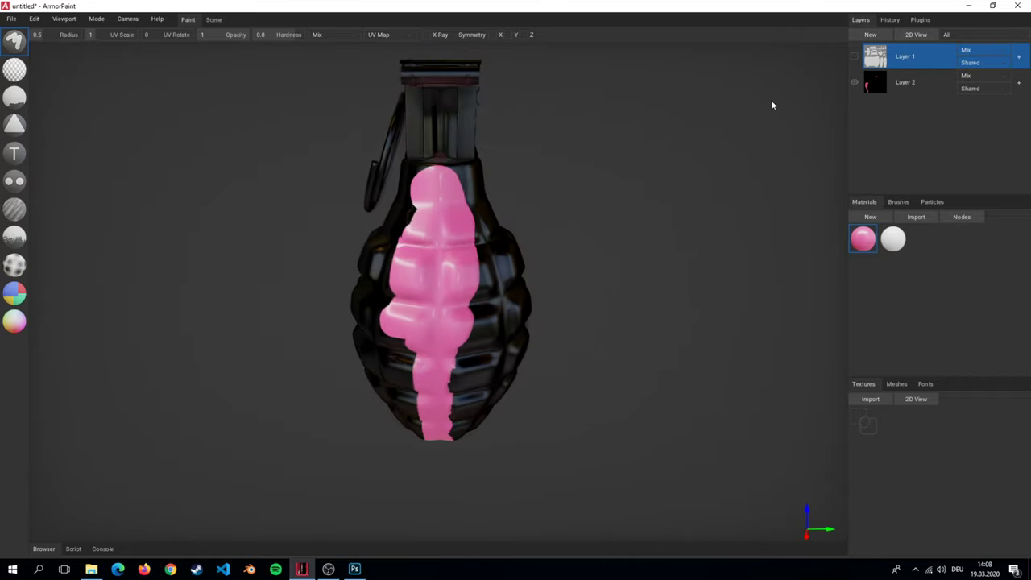
{"action": "left_click", "coordinate": [854, 58]}
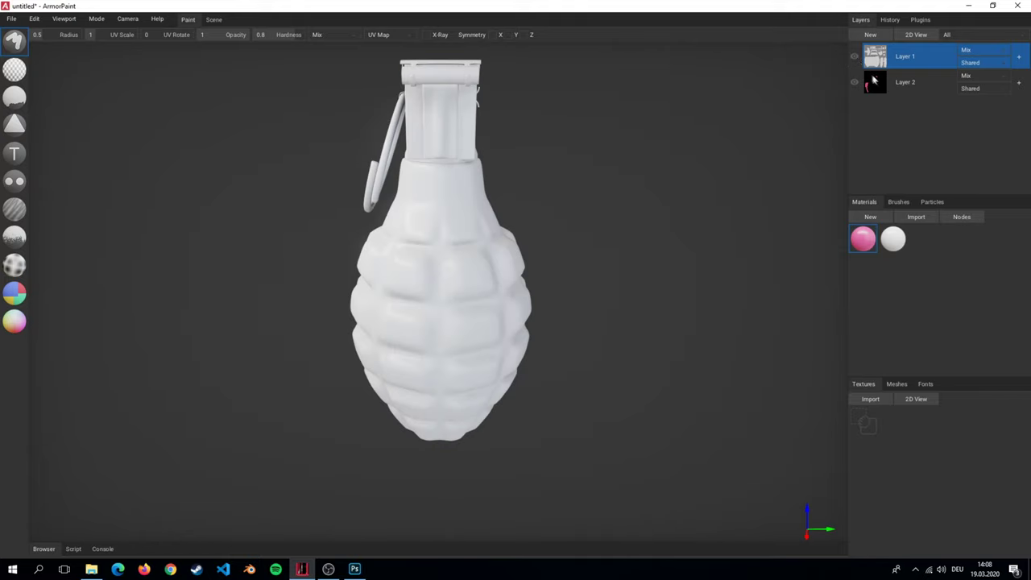
{"action": "left_click", "coordinate": [881, 80]}
{"action": "right_click", "coordinate": [881, 80]}
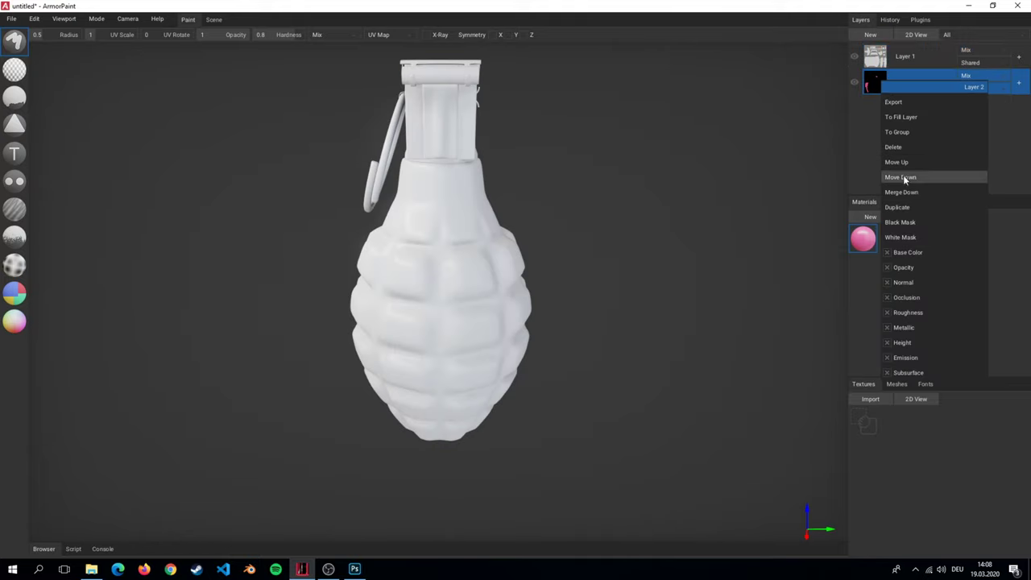
{"action": "left_click", "coordinate": [904, 176]}
{"action": "right_click", "coordinate": [896, 81]}
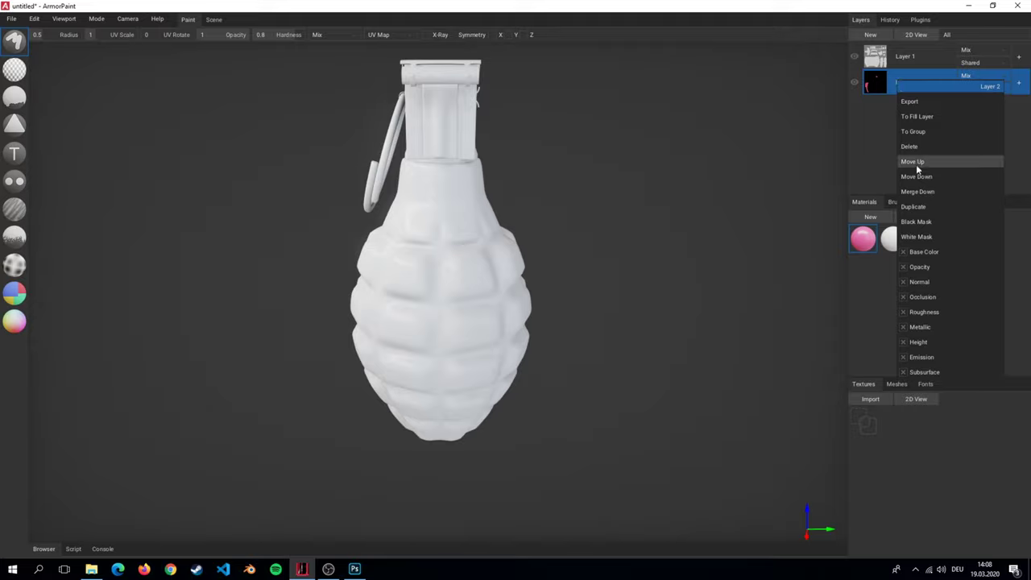
{"action": "left_click", "coordinate": [916, 163]}
{"action": "left_click", "coordinate": [900, 85]}
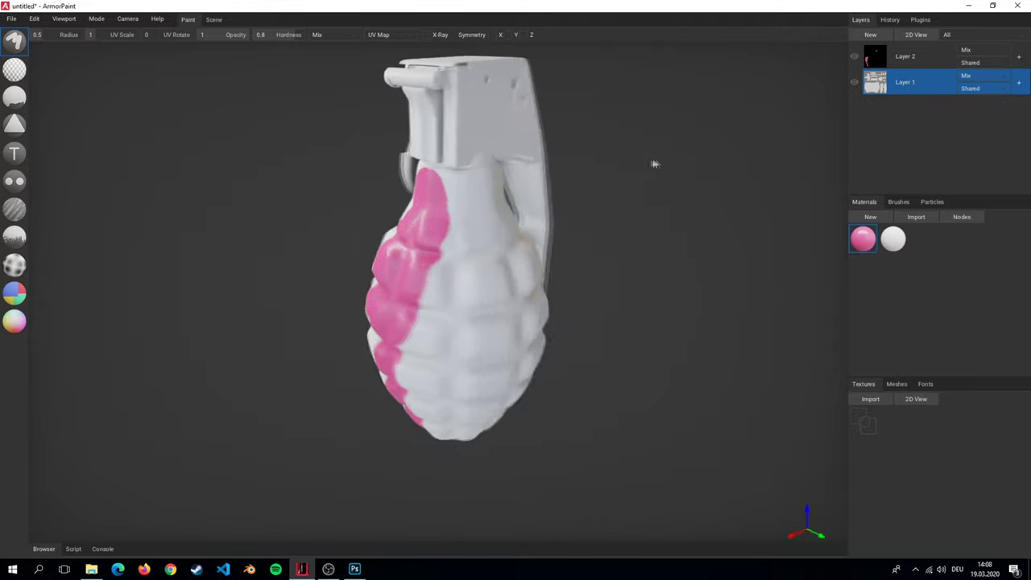
{"action": "right_click_drag", "start_coordinate": [653, 164], "coordinate": [372, 153]}
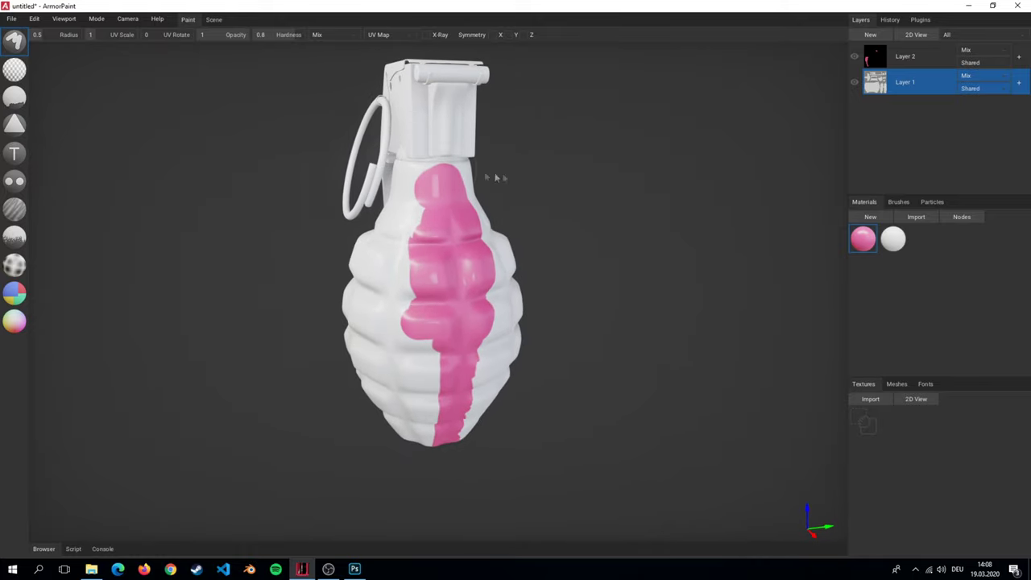
{"action": "left_click", "coordinate": [905, 60]}
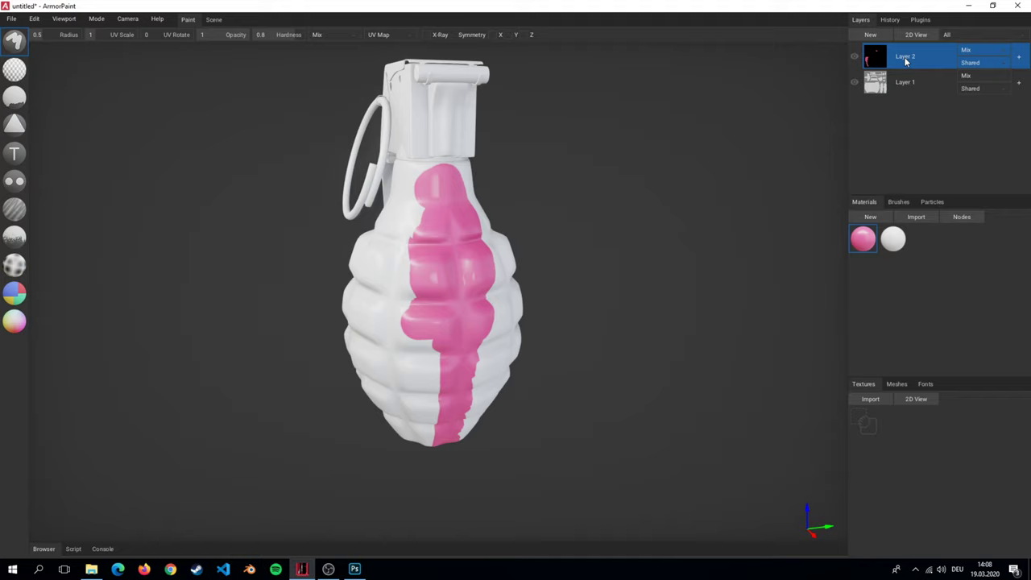
{"action": "right_click", "coordinate": [905, 61]}
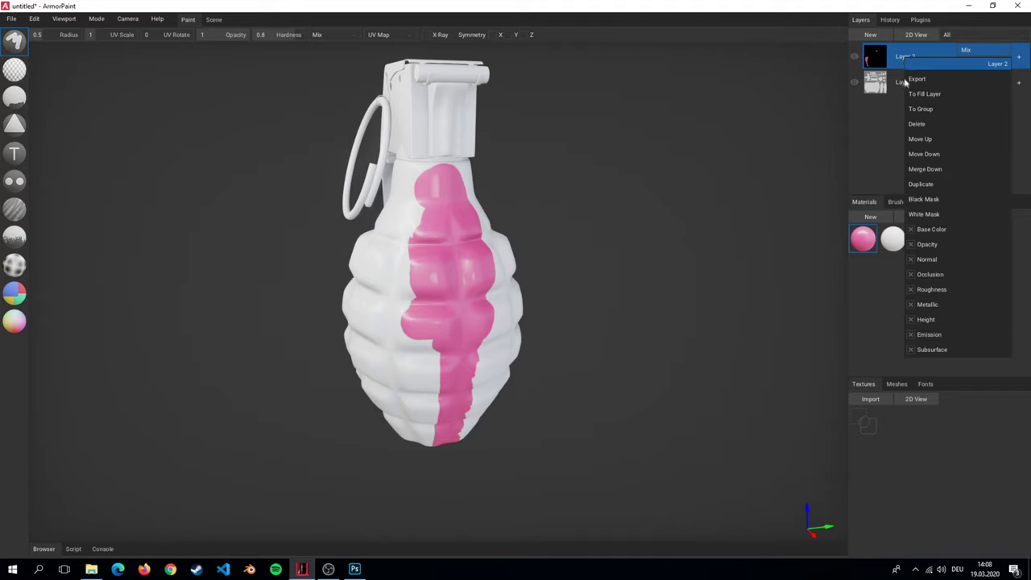
{"action": "left_click", "coordinate": [925, 170]}
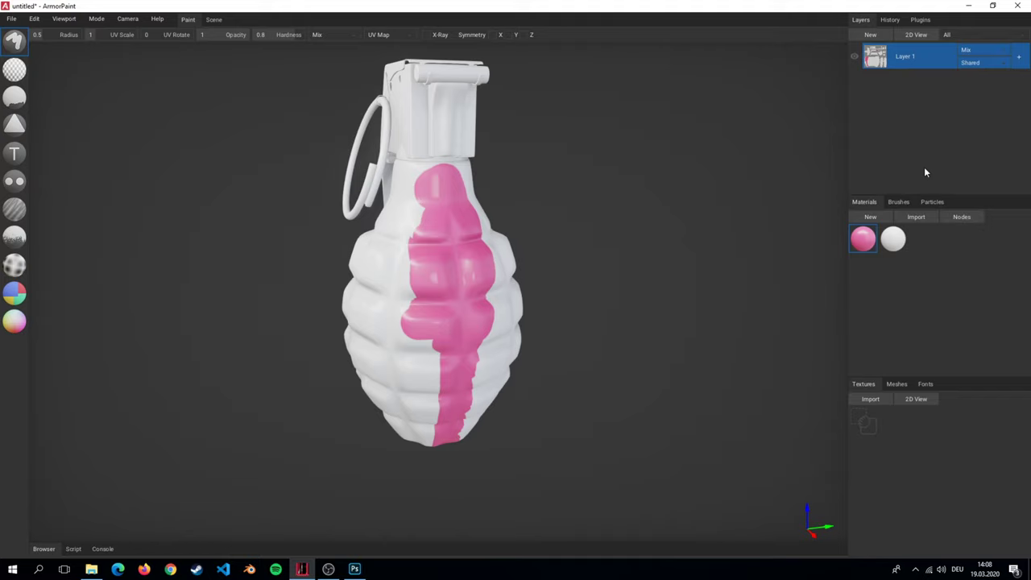
{"action": "left_click", "coordinate": [914, 35]}
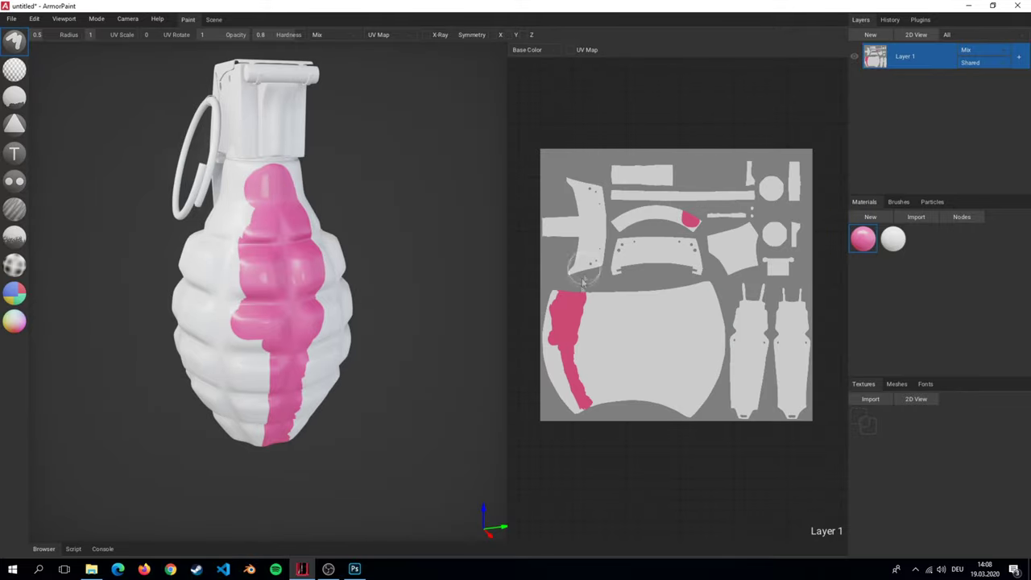
{"action": "left_click", "coordinate": [910, 35]}
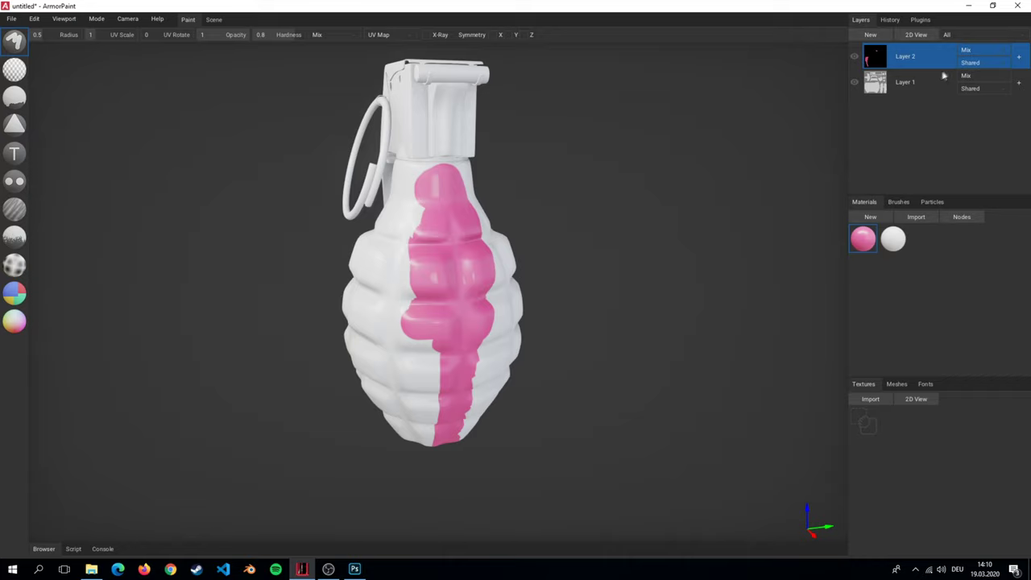
Set Layer 2's blending to Multiply and look closer at the grenade body.
{"action": "left_click", "coordinate": [978, 64]}
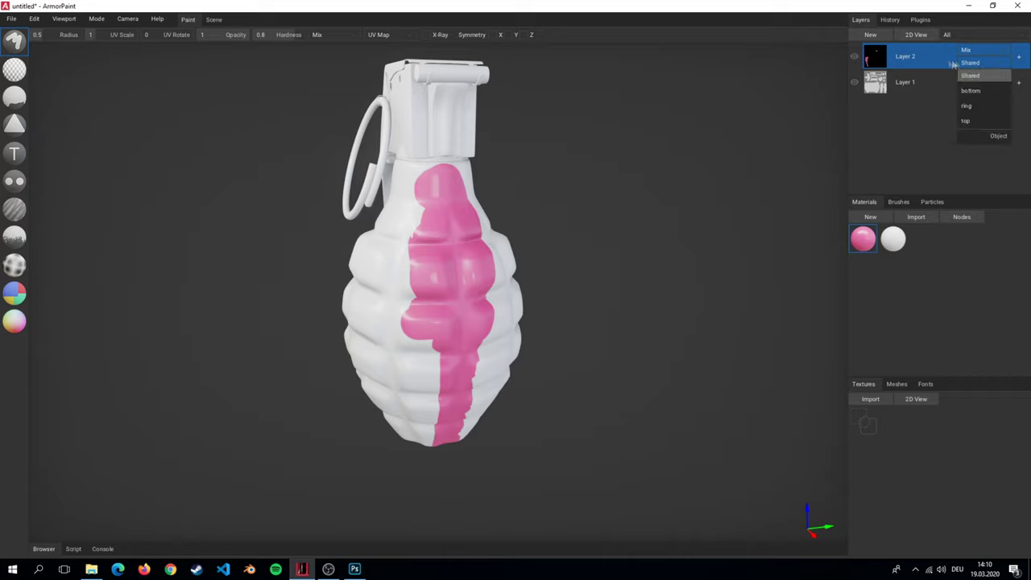
{"action": "left_click", "coordinate": [950, 64]}
{"action": "left_click", "coordinate": [966, 50]}
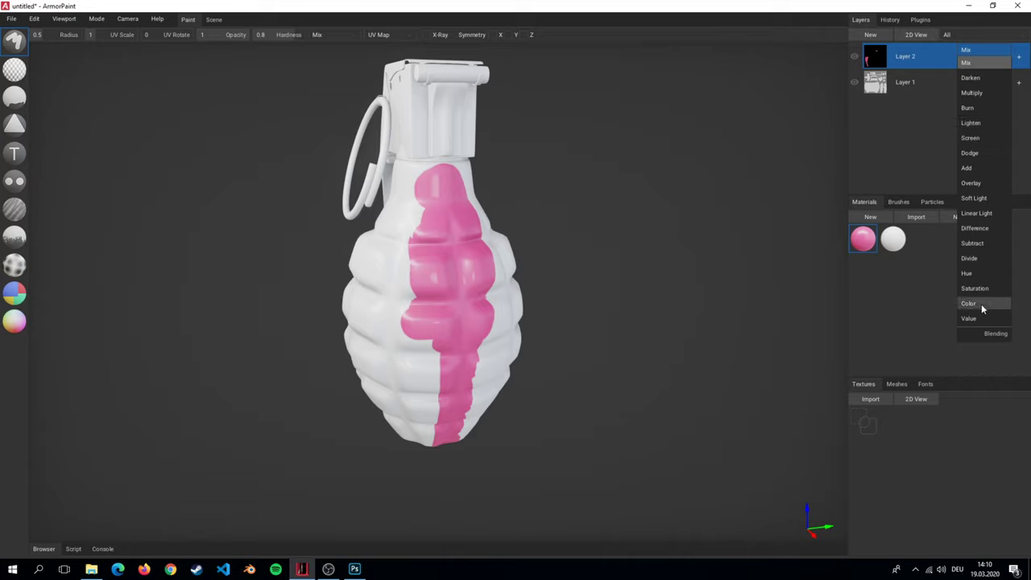
{"action": "left_click", "coordinate": [992, 94]}
{"action": "right_click_drag", "start_coordinate": [652, 146], "coordinate": [605, 202]}
{"action": "scroll", "coordinate": [560, 232], "scroll_direction": "up", "scroll_amount": 3}
{"action": "scroll", "coordinate": [560, 232], "scroll_direction": "down", "scroll_amount": 2}
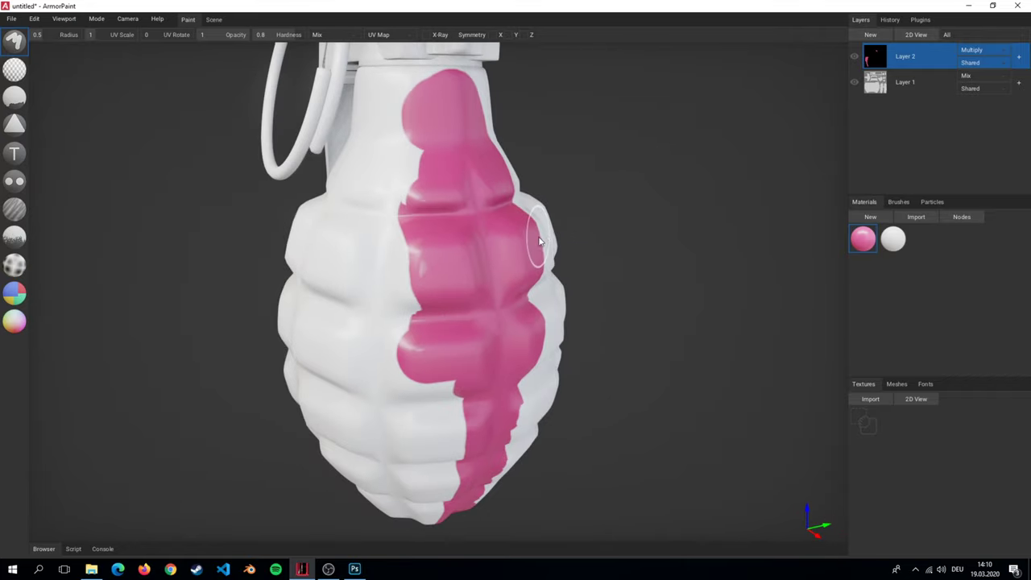
Try Burn, Lighten, Screen and Overlay blending on Layer 2.
{"action": "left_click", "coordinate": [973, 54]}
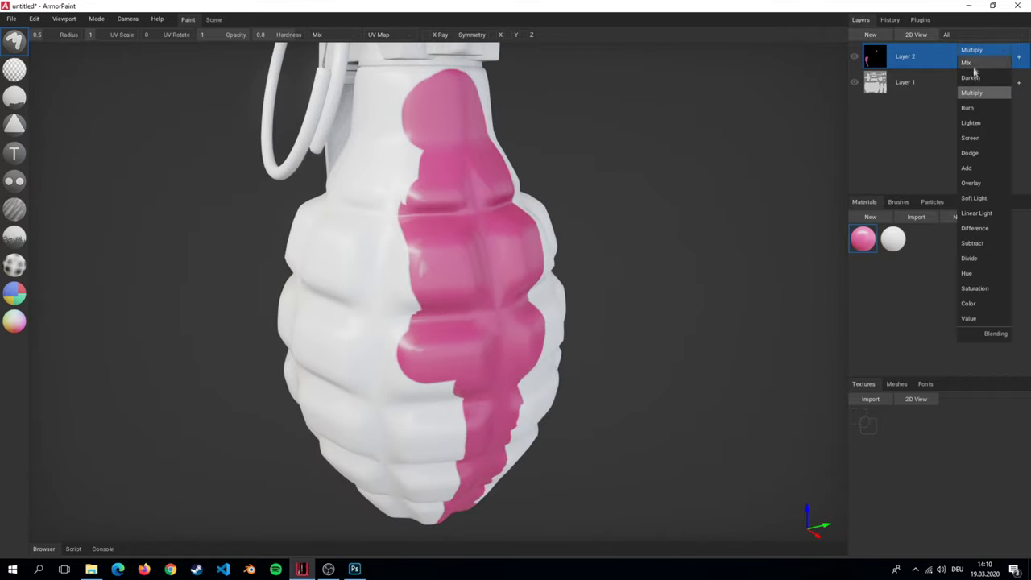
{"action": "left_click", "coordinate": [975, 111]}
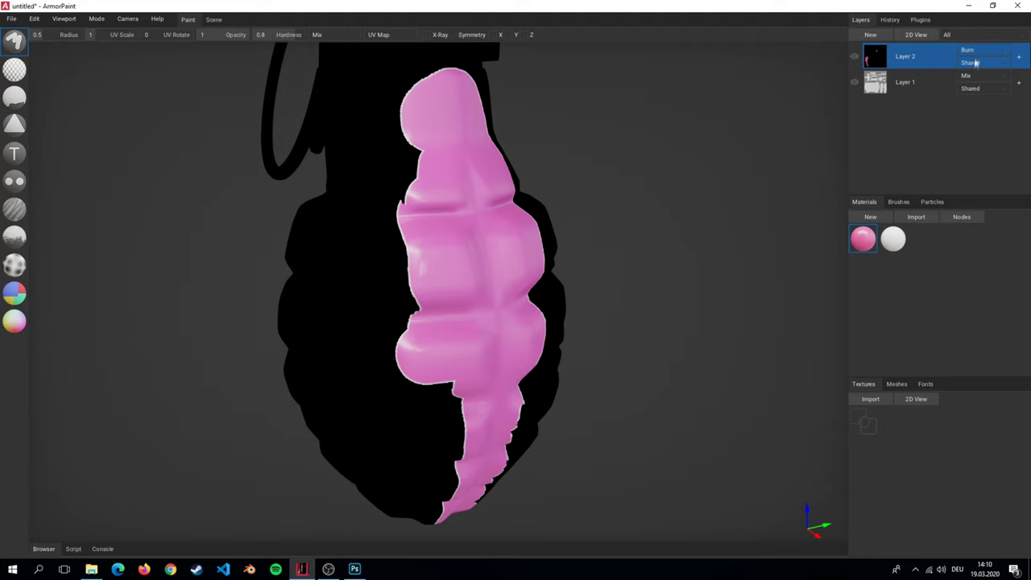
{"action": "left_click", "coordinate": [978, 52]}
{"action": "left_click", "coordinate": [981, 124]}
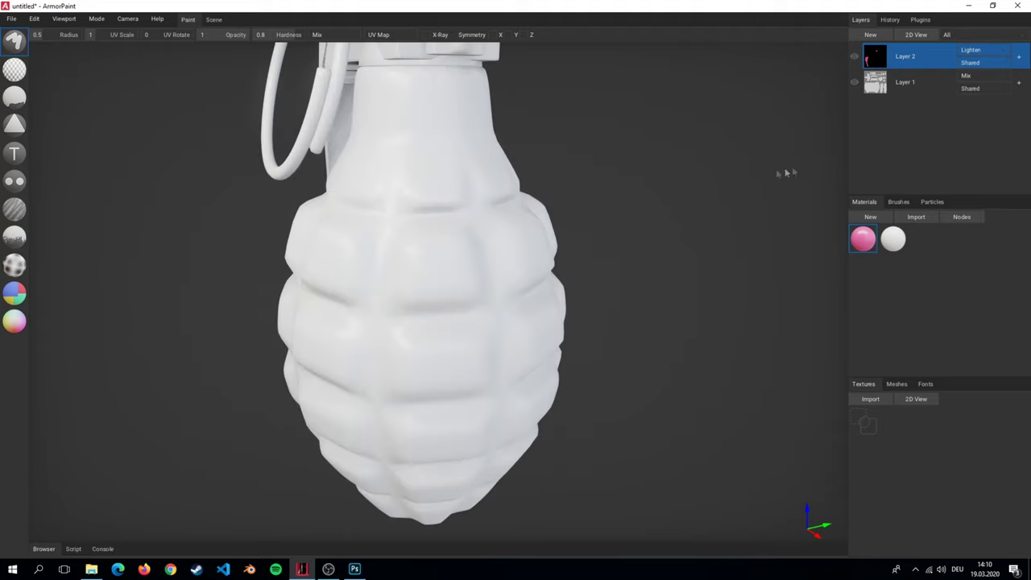
{"action": "left_click", "coordinate": [908, 76]}
{"action": "left_click", "coordinate": [984, 57]}
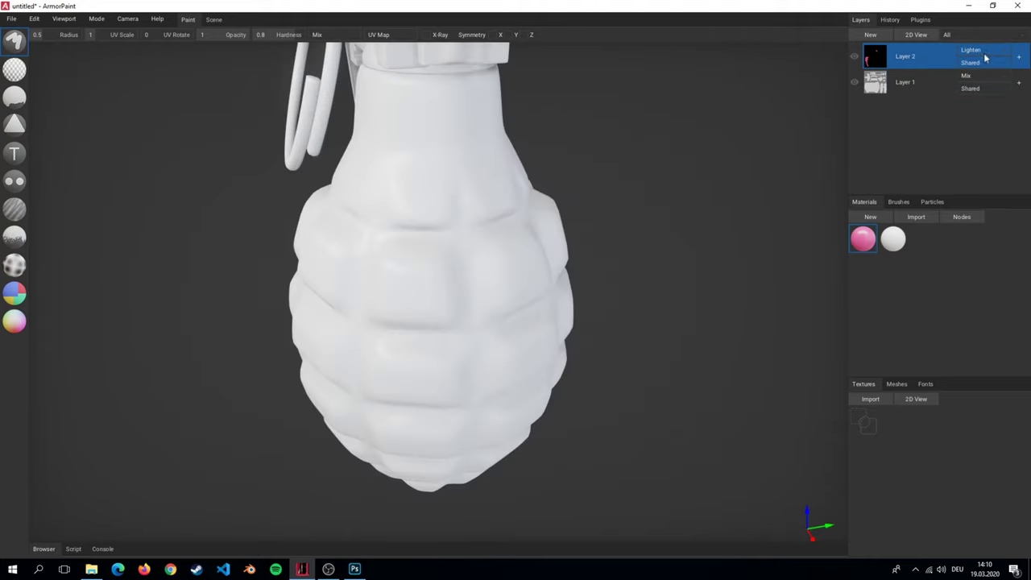
{"action": "left_click", "coordinate": [984, 58]}
{"action": "left_click", "coordinate": [988, 144]}
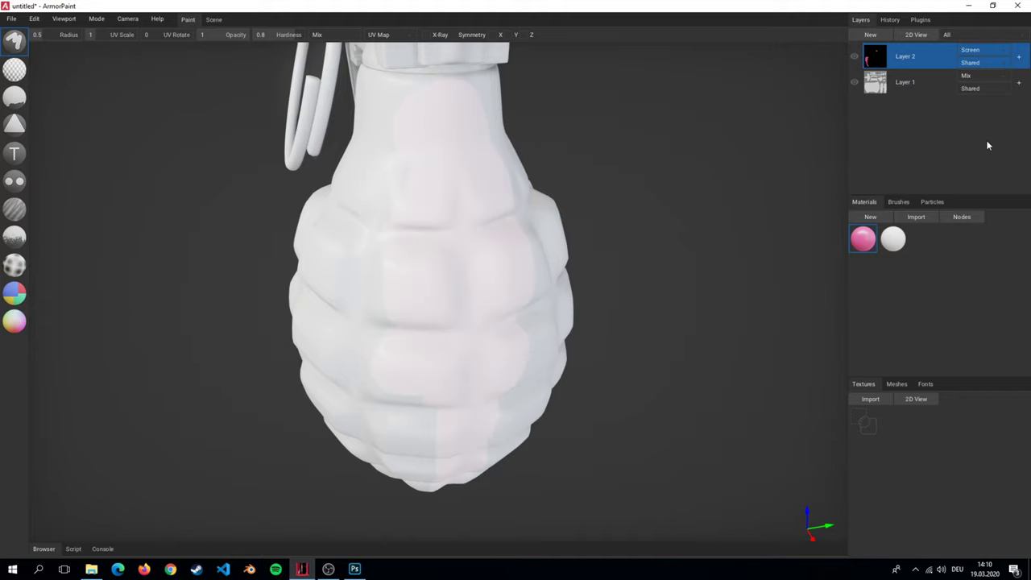
{"action": "left_click", "coordinate": [974, 56]}
{"action": "left_click", "coordinate": [986, 185]}
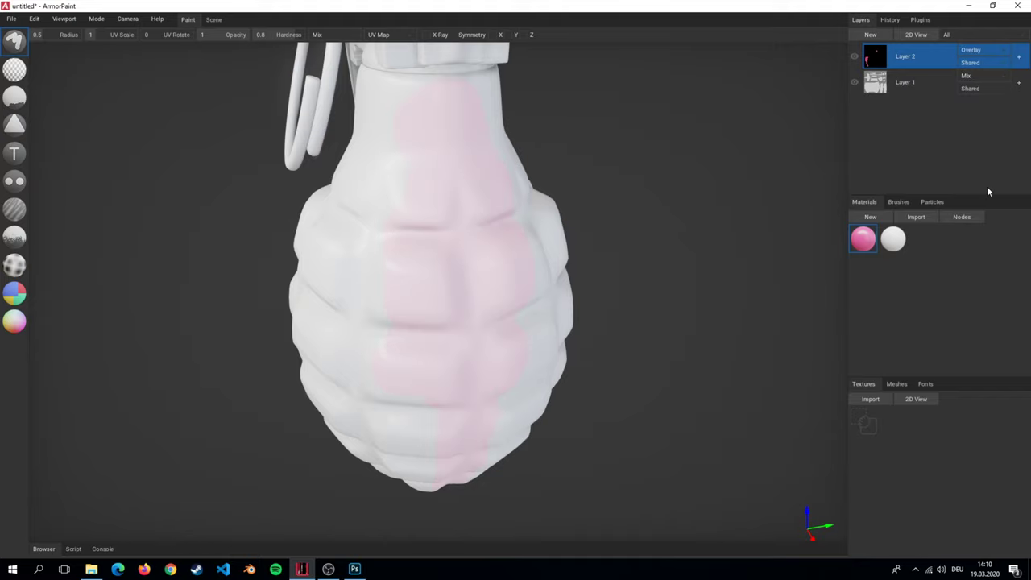
{"action": "right_click_drag", "start_coordinate": [668, 241], "coordinate": [556, 193]}
Try Difference, Hue and Saturation blending, orbiting around the stripe.
{"action": "left_click", "coordinate": [981, 52]}
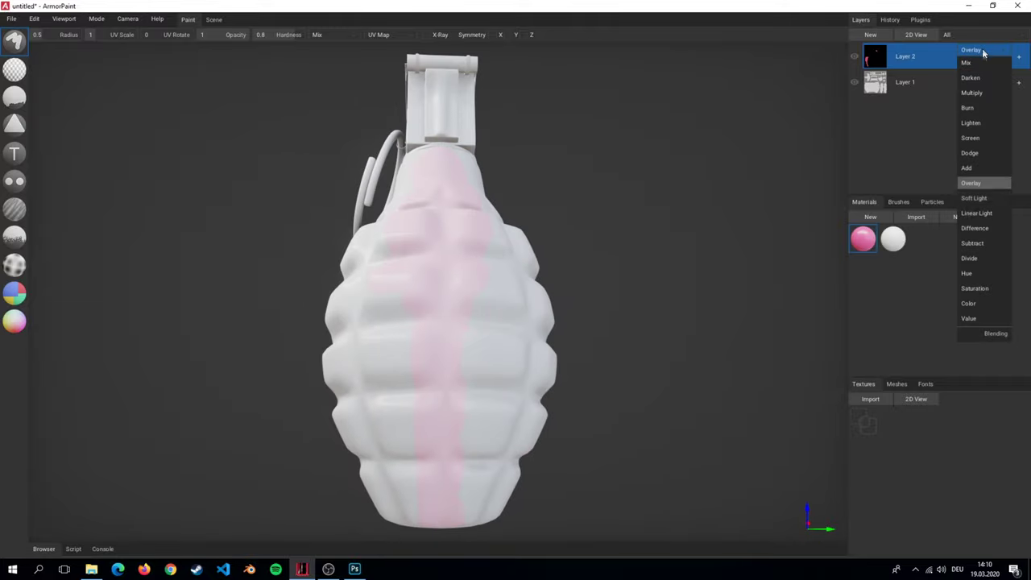
{"action": "left_click", "coordinate": [977, 228]}
{"action": "mouse_move", "coordinate": [681, 227]}
{"action": "right_mouse_down"}
{"action": "mouse_move", "coordinate": [593, 273]}
{"action": "mouse_move", "coordinate": [395, 267]}
{"action": "mouse_move", "coordinate": [425, 198]}
{"action": "mouse_move", "coordinate": [476, 292]}
{"action": "mouse_move", "coordinate": [573, 256]}
{"action": "mouse_move", "coordinate": [476, 271]}
{"action": "right_mouse_up"}
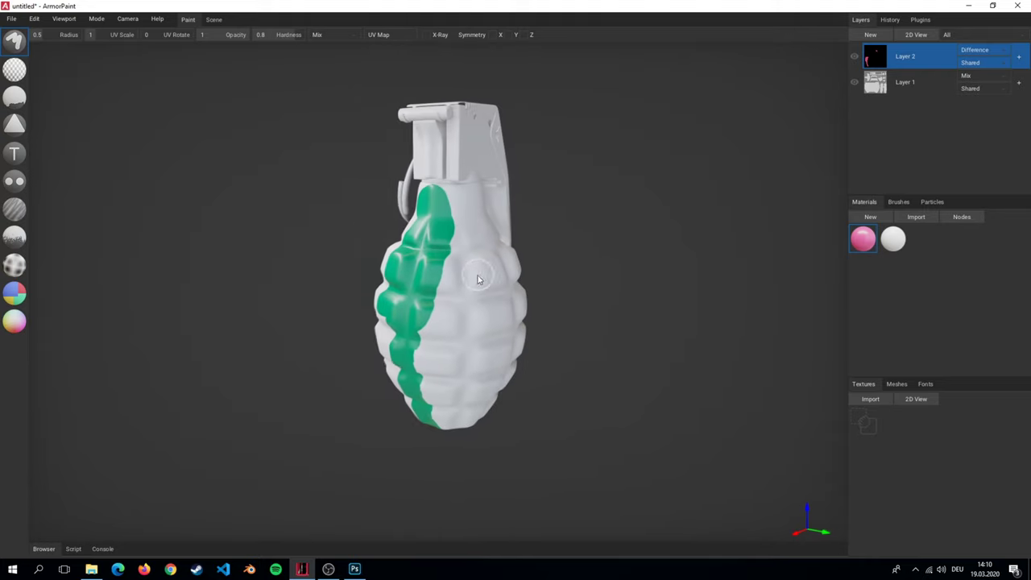
{"action": "left_click", "coordinate": [974, 53]}
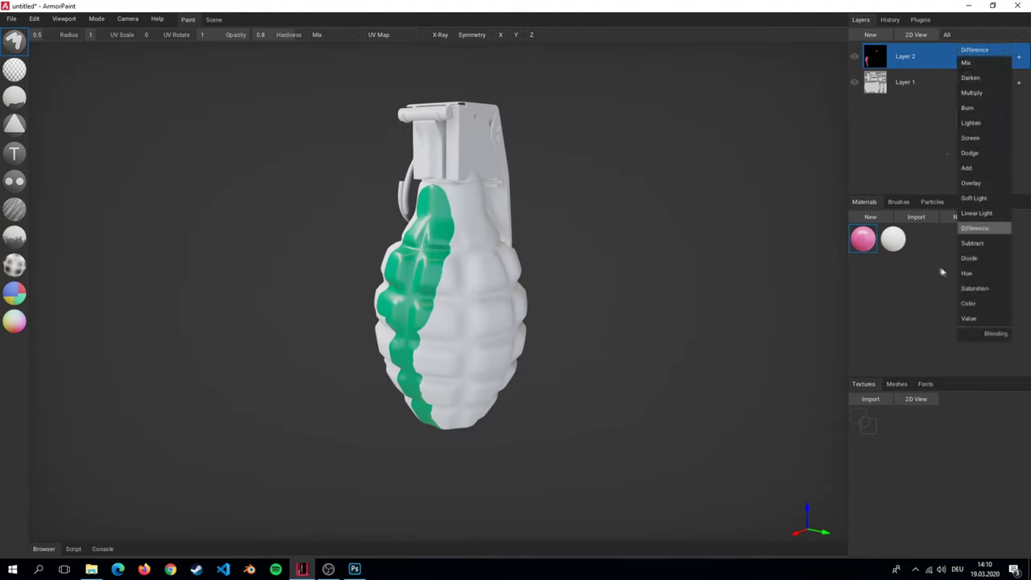
{"action": "left_click", "coordinate": [964, 274]}
{"action": "left_click", "coordinate": [999, 55]}
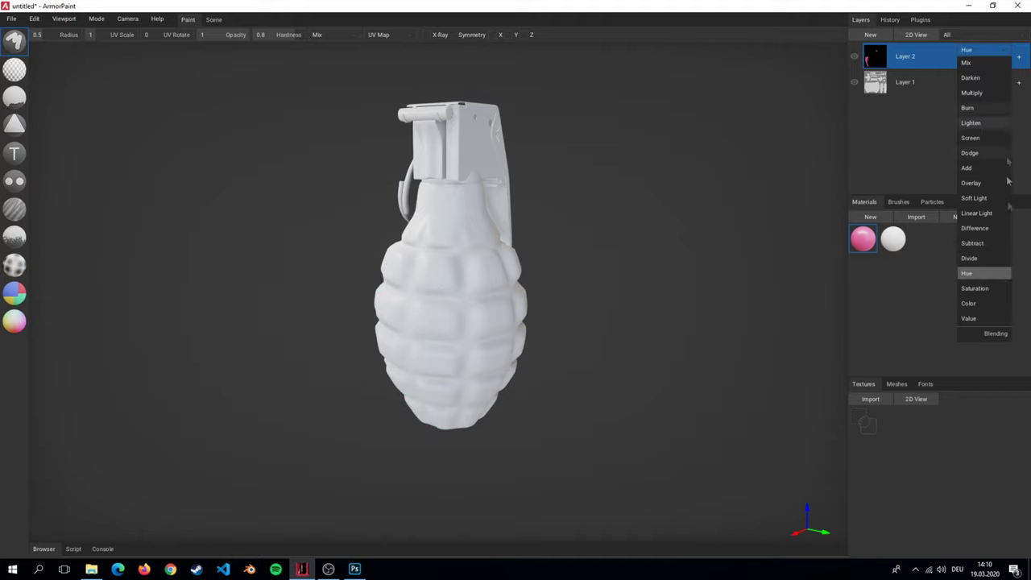
{"action": "left_click", "coordinate": [976, 288]}
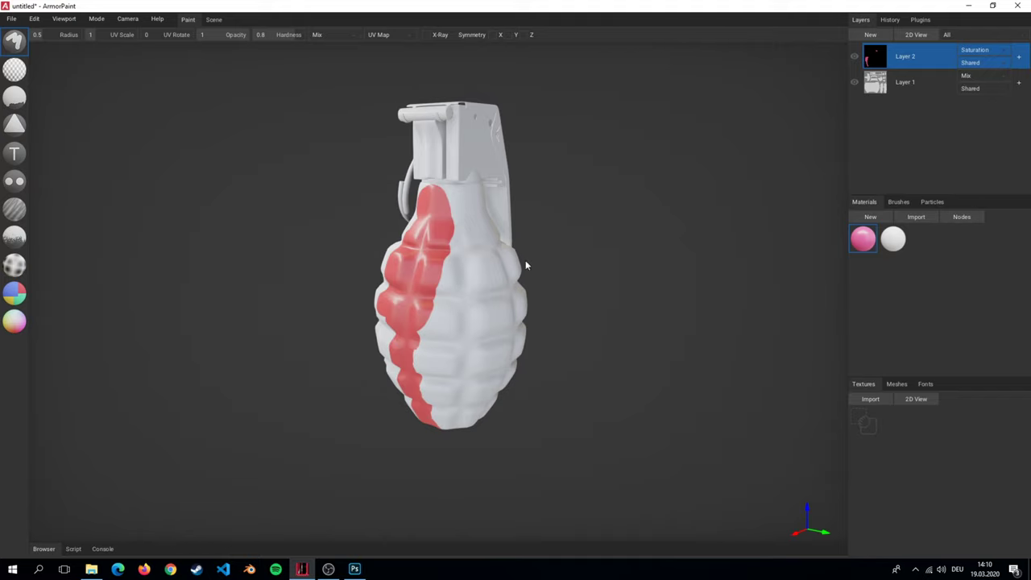
{"action": "mouse_move", "coordinate": [527, 267]}
{"action": "right_mouse_down"}
{"action": "mouse_move", "coordinate": [617, 269]}
{"action": "mouse_move", "coordinate": [538, 280]}
{"action": "mouse_move", "coordinate": [548, 274]}
{"action": "mouse_move", "coordinate": [539, 255]}
{"action": "mouse_move", "coordinate": [559, 271]}
{"action": "right_mouse_up"}
Switch Layer 2 to Multiply once more, then return it to Mix.
{"action": "left_click", "coordinate": [983, 53]}
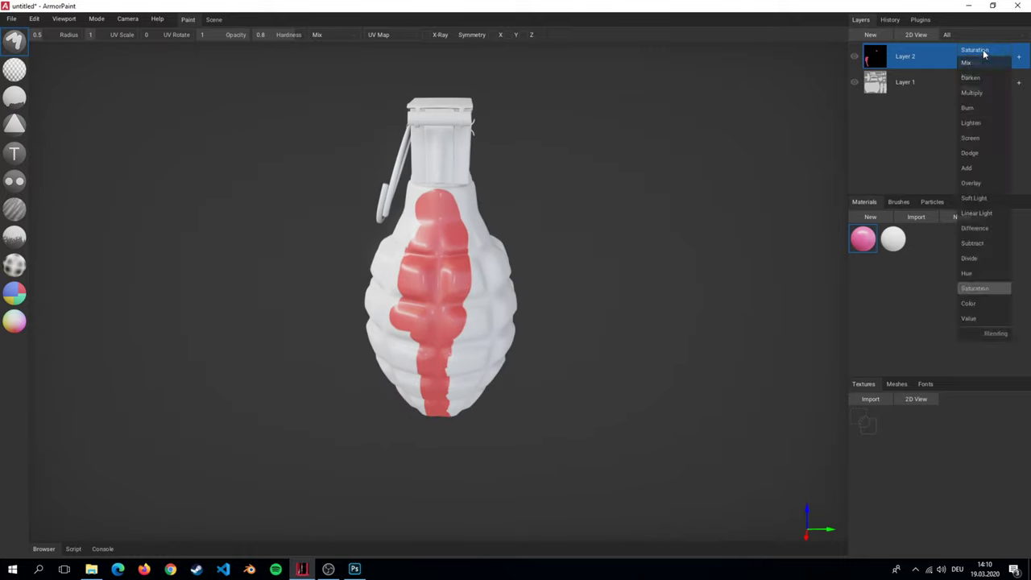
{"action": "left_click", "coordinate": [977, 62]}
{"action": "left_click", "coordinate": [978, 55]}
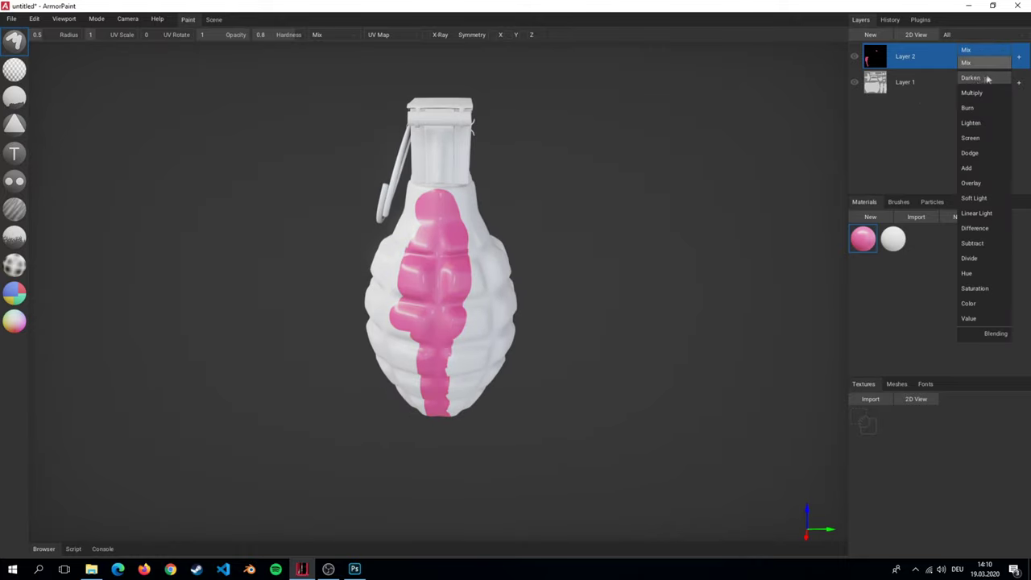
{"action": "left_click", "coordinate": [980, 92]}
{"action": "left_click", "coordinate": [982, 52]}
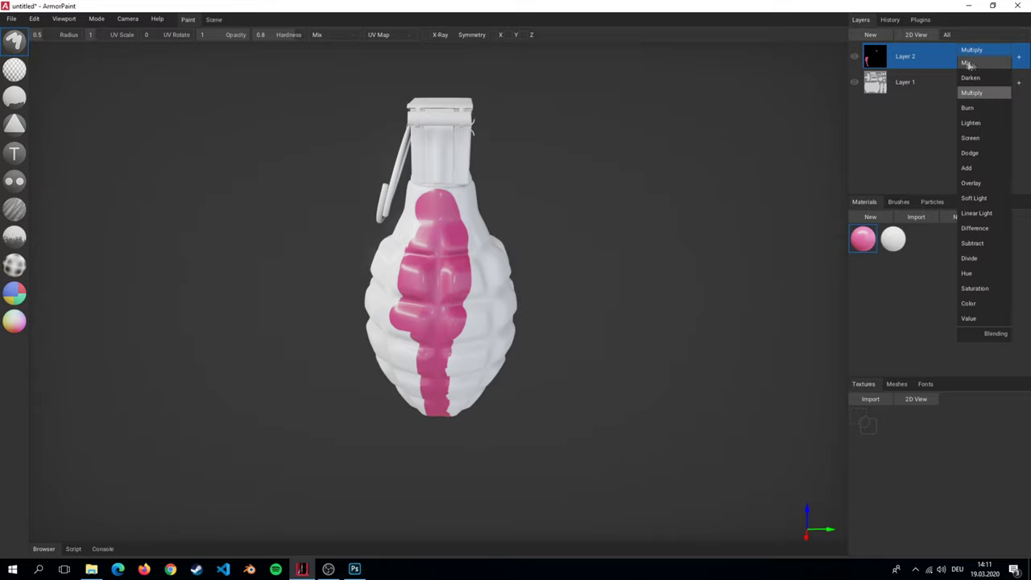
{"action": "left_click", "coordinate": [968, 63]}
{"action": "mouse_move", "coordinate": [568, 191]}
{"action": "right_mouse_down"}
{"action": "mouse_move", "coordinate": [586, 197]}
{"action": "mouse_move", "coordinate": [571, 188]}
{"action": "right_mouse_up"}
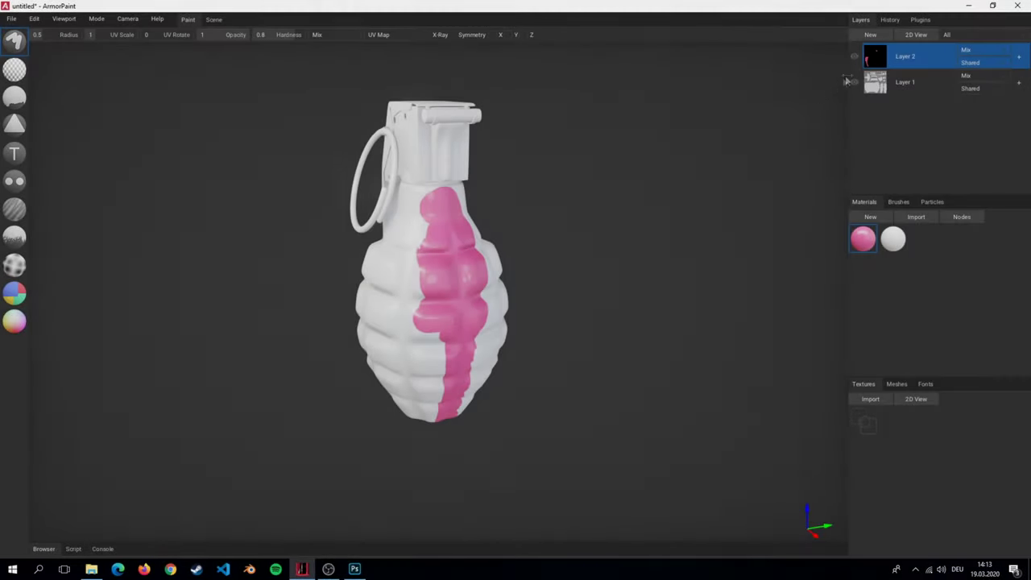
Delete Layer 2, add a new layer, and fill the grenade with the pink material.
{"action": "right_click", "coordinate": [882, 61]}
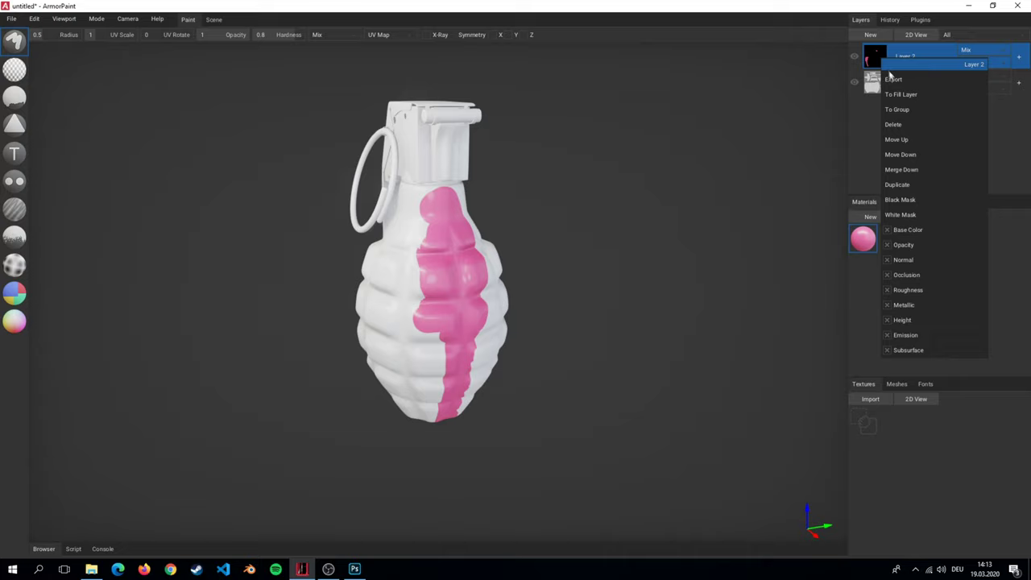
{"action": "left_click", "coordinate": [947, 125]}
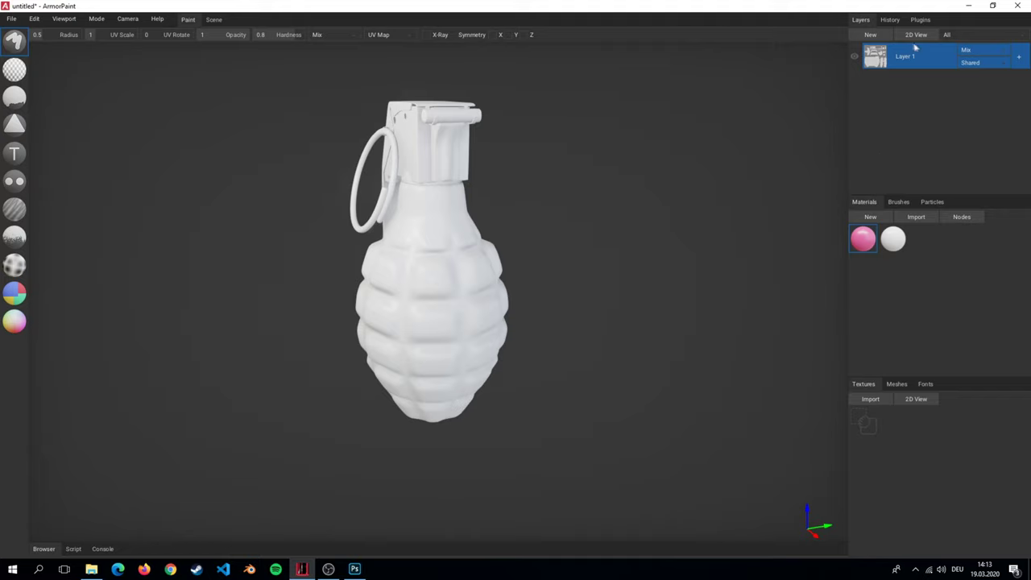
{"action": "left_click", "coordinate": [888, 37]}
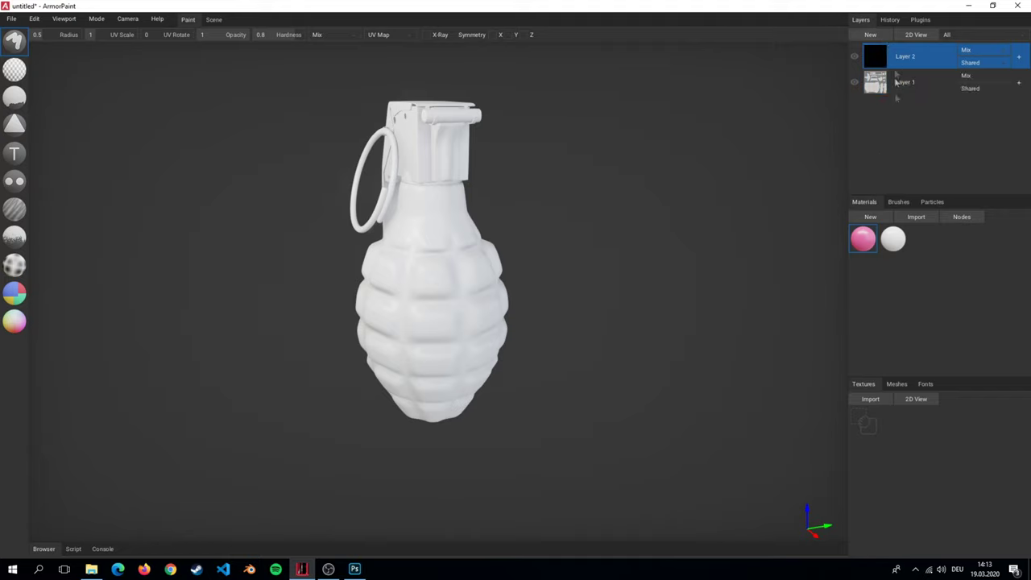
{"action": "left_click", "coordinate": [15, 98]}
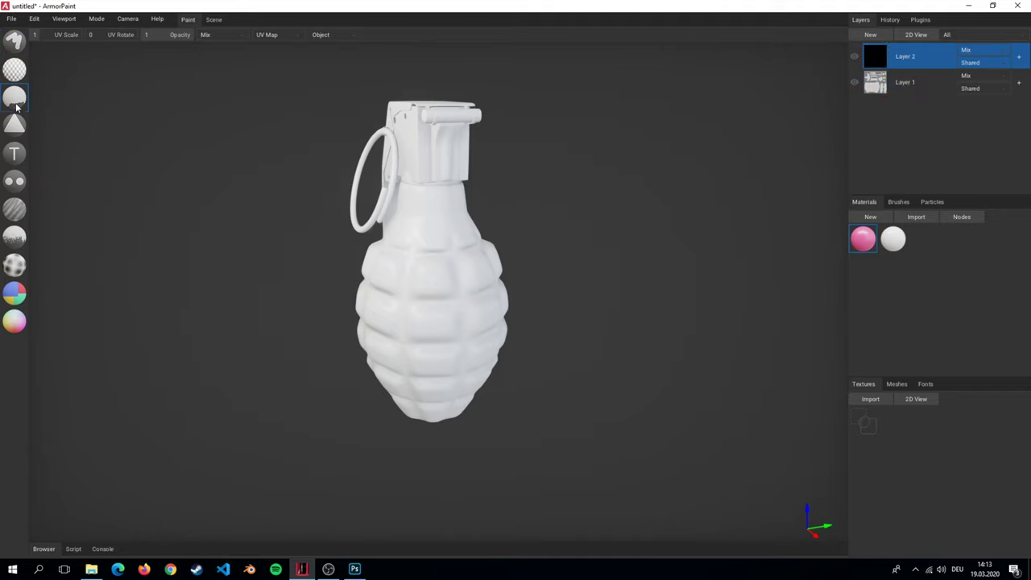
{"action": "left_click", "coordinate": [471, 259]}
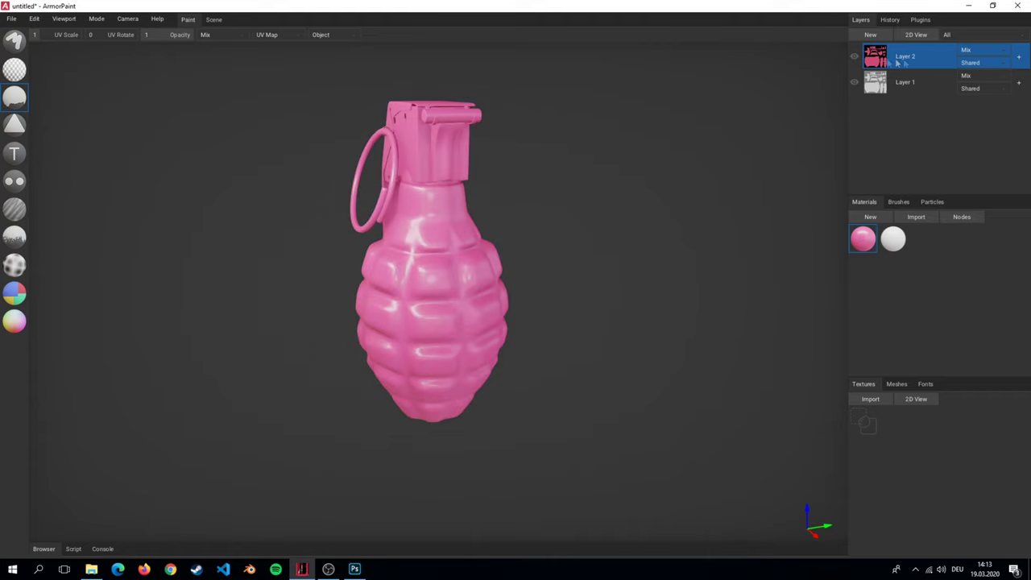
Change the material colour to green and refill the grenade.
{"action": "left_click", "coordinate": [962, 217]}
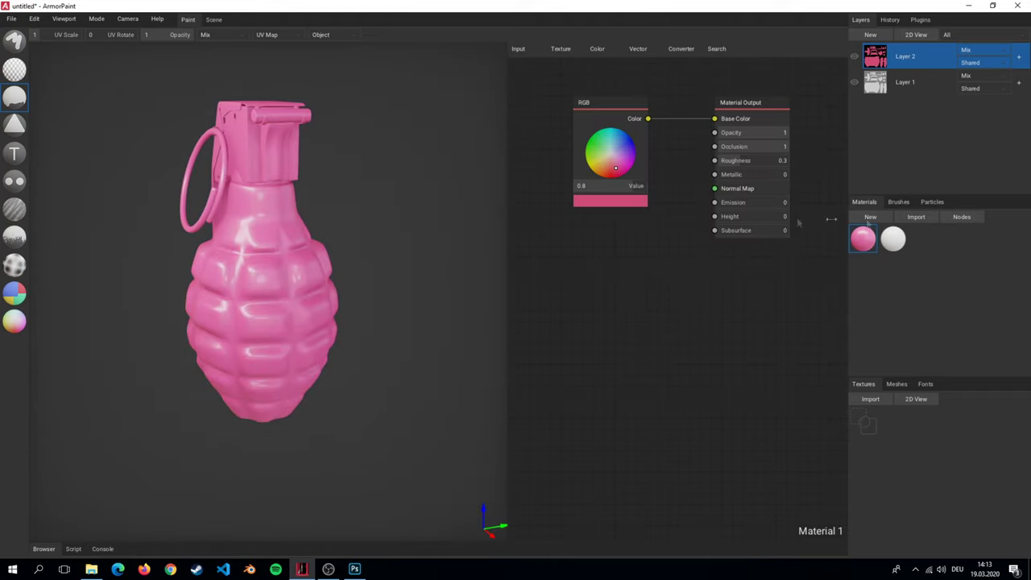
{"action": "left_click_drag", "start_coordinate": [614, 167], "coordinate": [600, 144]}
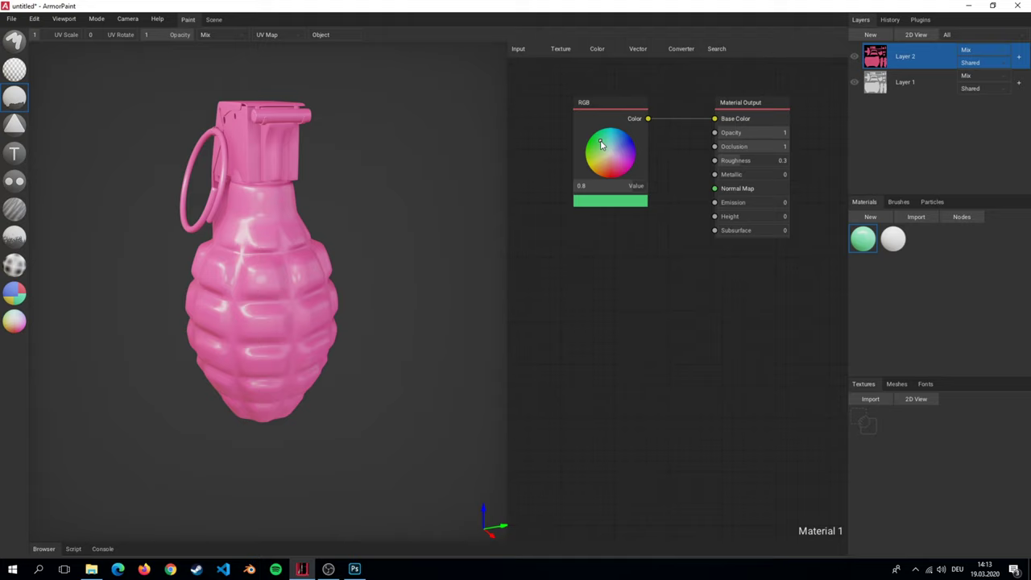
{"action": "left_click", "coordinate": [273, 263]}
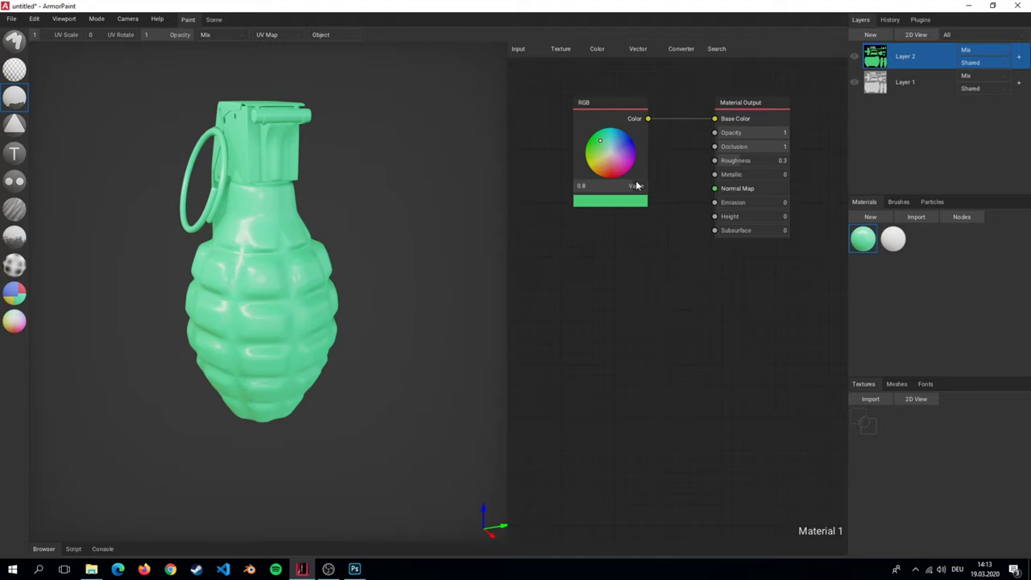
{"action": "key", "text": "Tab"}
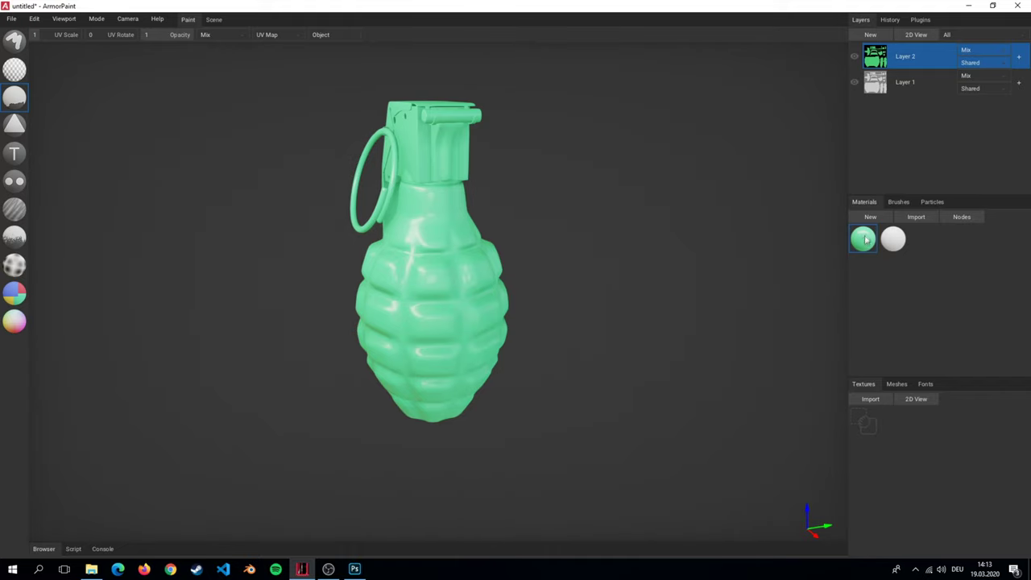
Convert Layer 2 to a fill layer and change the material's RGB colour to blue.
{"action": "right_click", "coordinate": [926, 58]}
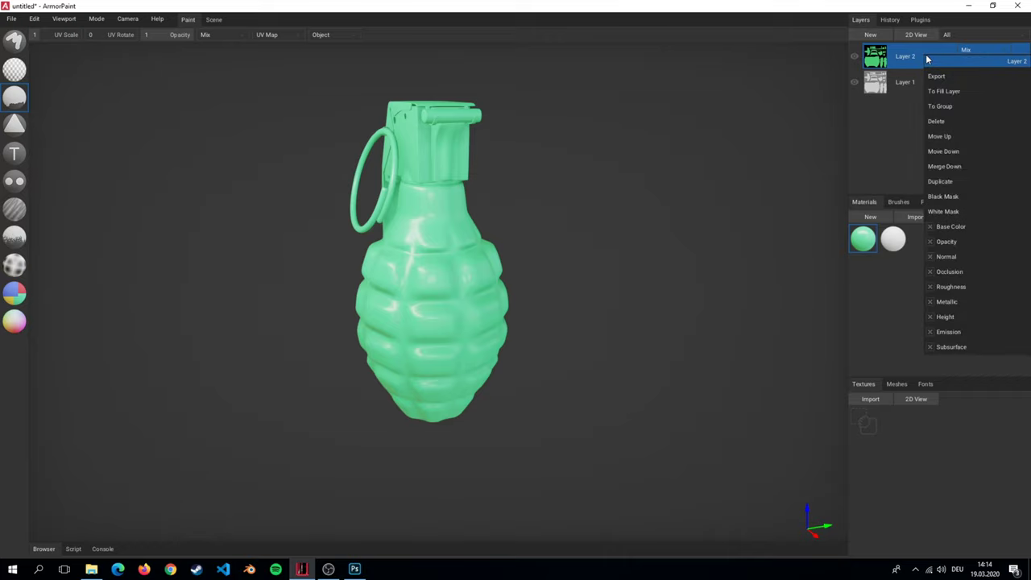
{"action": "left_click", "coordinate": [990, 94]}
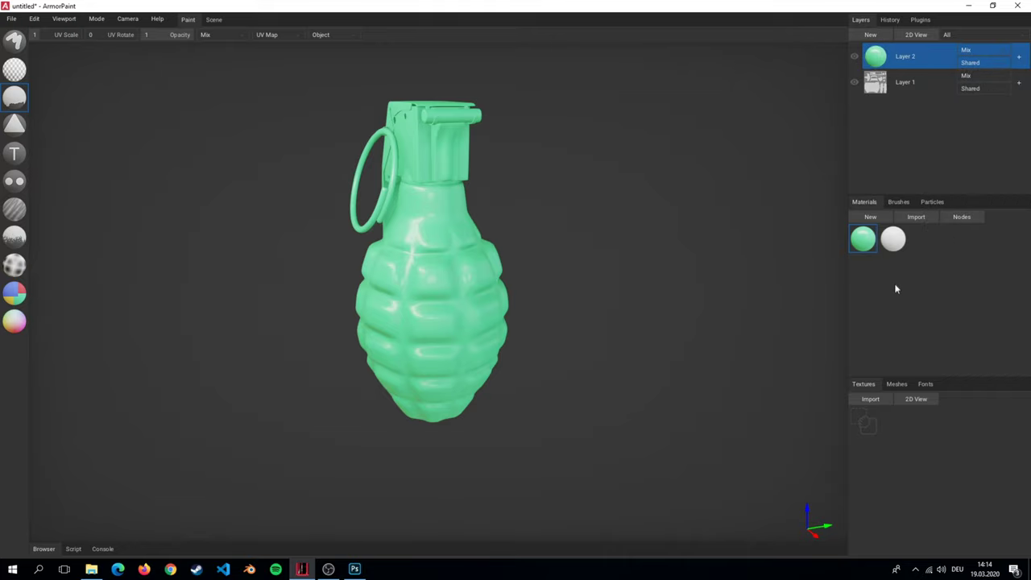
{"action": "left_click", "coordinate": [962, 217]}
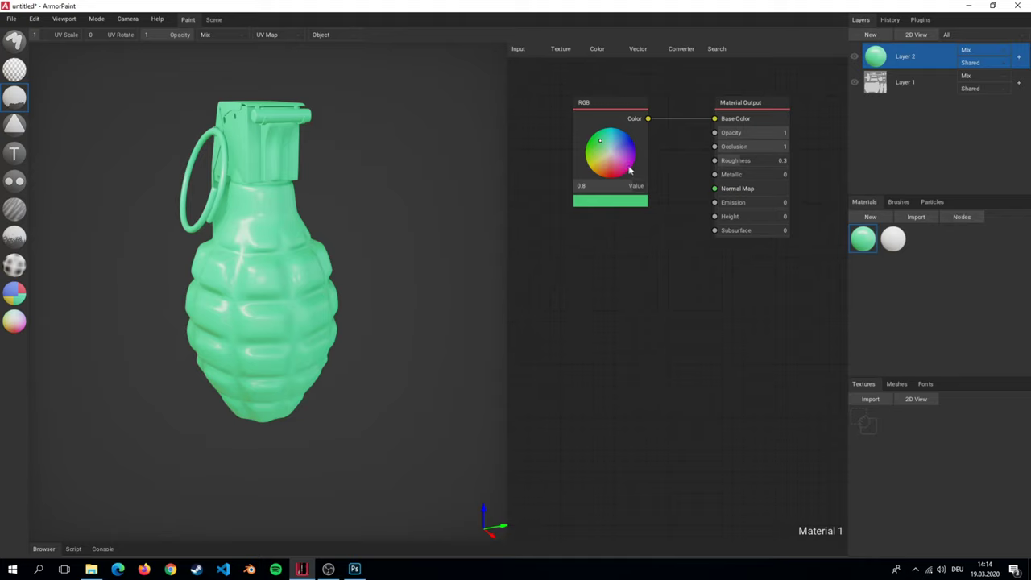
{"action": "left_click", "coordinate": [622, 167]}
{"action": "mouse_move", "coordinate": [619, 150]}
{"action": "left_mouse_down"}
{"action": "mouse_move", "coordinate": [626, 166]}
{"action": "mouse_move", "coordinate": [601, 161]}
{"action": "mouse_move", "coordinate": [614, 143]}
{"action": "mouse_move", "coordinate": [629, 160]}
{"action": "mouse_move", "coordinate": [614, 145]}
{"action": "mouse_move", "coordinate": [601, 189]}
{"action": "mouse_move", "coordinate": [649, 190]}
{"action": "mouse_move", "coordinate": [615, 179]}
{"action": "mouse_move", "coordinate": [638, 151]}
{"action": "mouse_move", "coordinate": [622, 148]}
{"action": "left_mouse_up"}
{"action": "left_click", "coordinate": [612, 175]}
{"action": "key", "text": "Tab"}
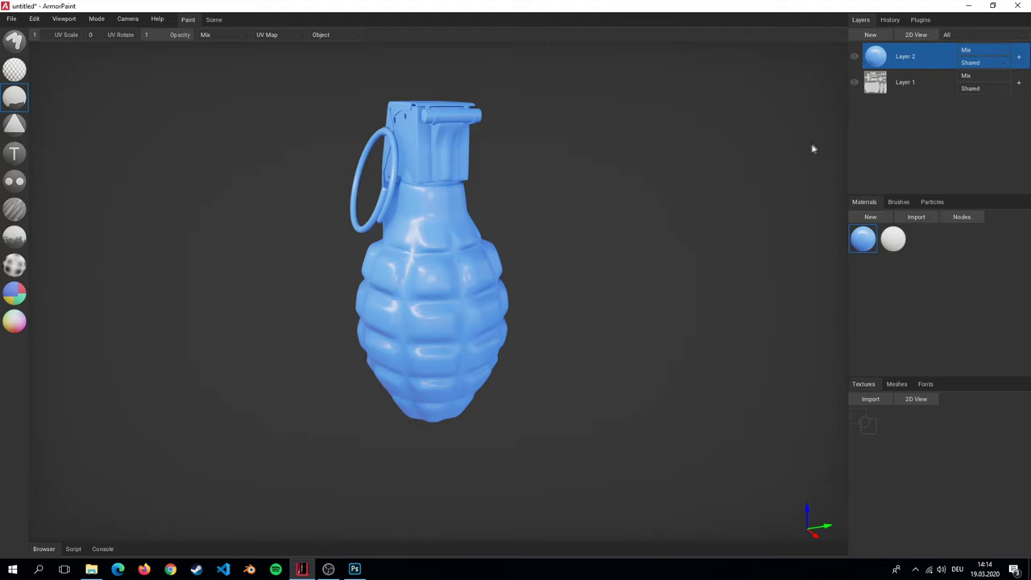
Convert Layer 2 back to a paint layer, lighten its blue, and check it in 2D view.
{"action": "right_click", "coordinate": [915, 56]}
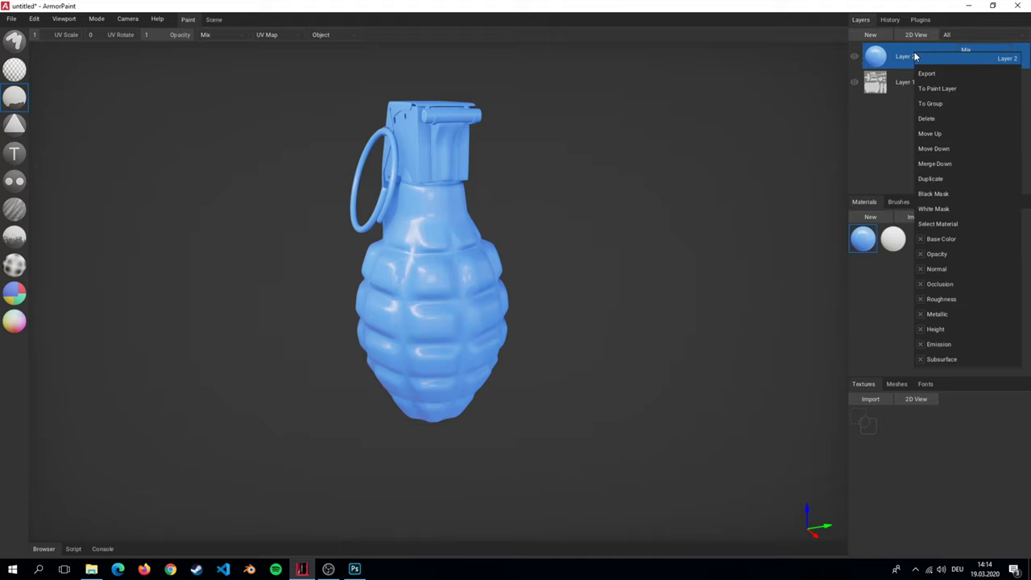
{"action": "left_click", "coordinate": [982, 90]}
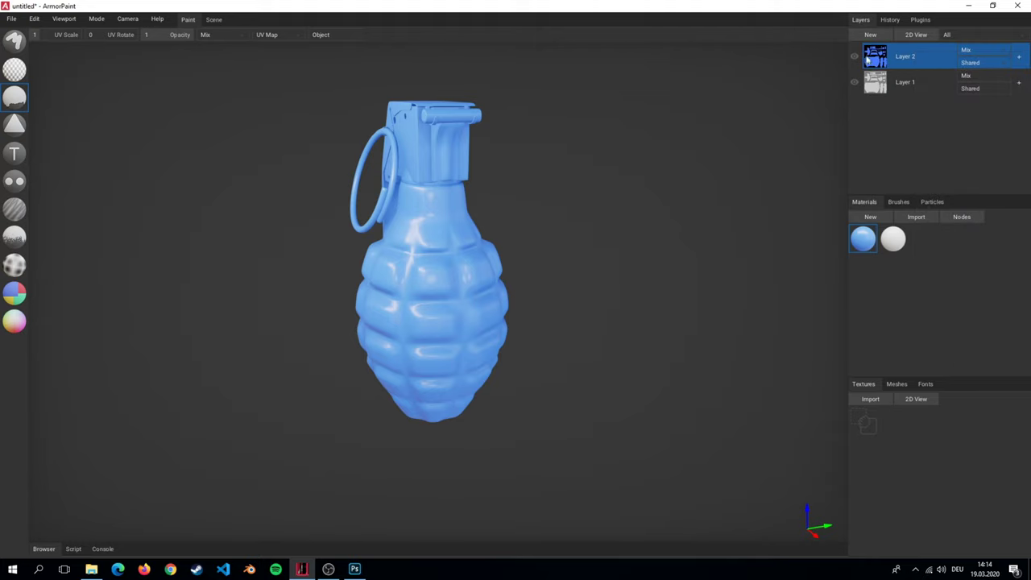
{"action": "double_click", "coordinate": [866, 236]}
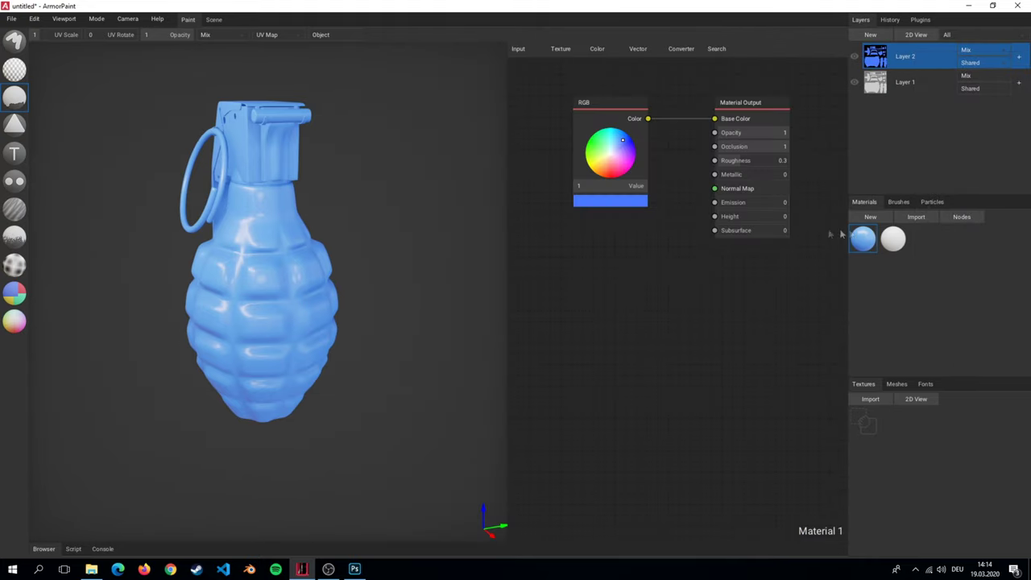
{"action": "mouse_move", "coordinate": [611, 151]}
{"action": "left_mouse_down"}
{"action": "mouse_move", "coordinate": [608, 173]}
{"action": "mouse_move", "coordinate": [620, 144]}
{"action": "left_mouse_up"}
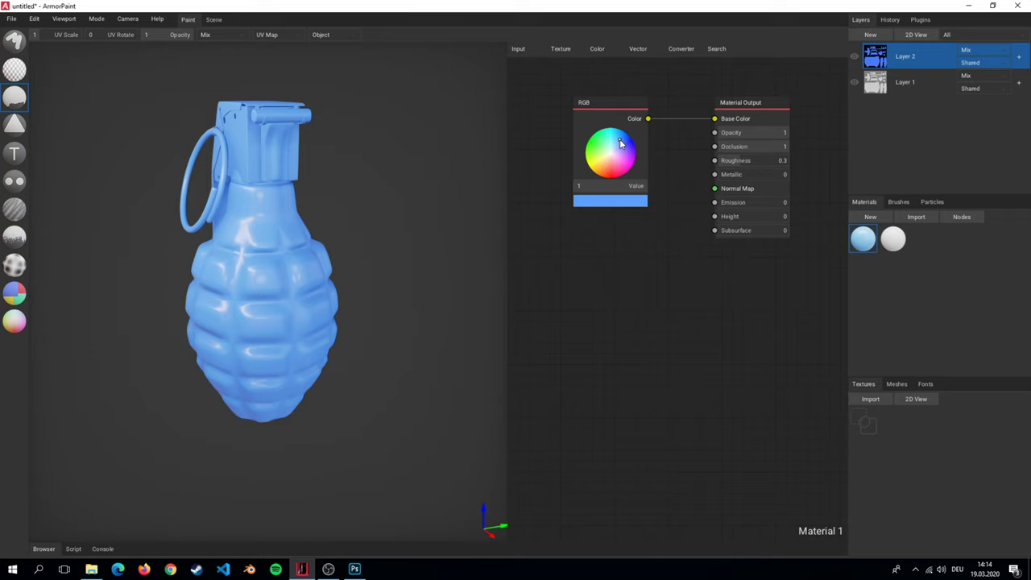
{"action": "key", "text": "Tab"}
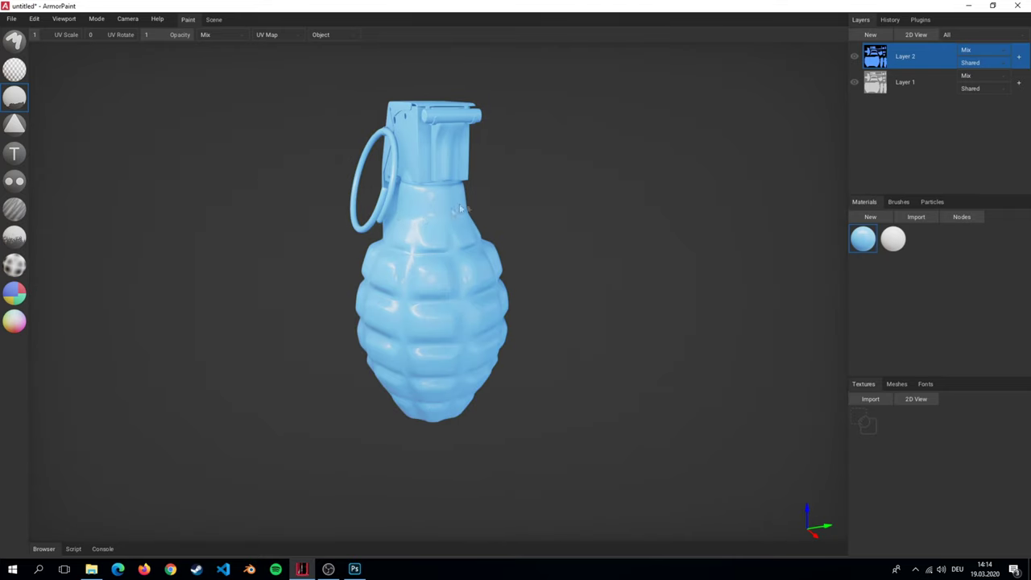
{"action": "left_click", "coordinate": [916, 35]}
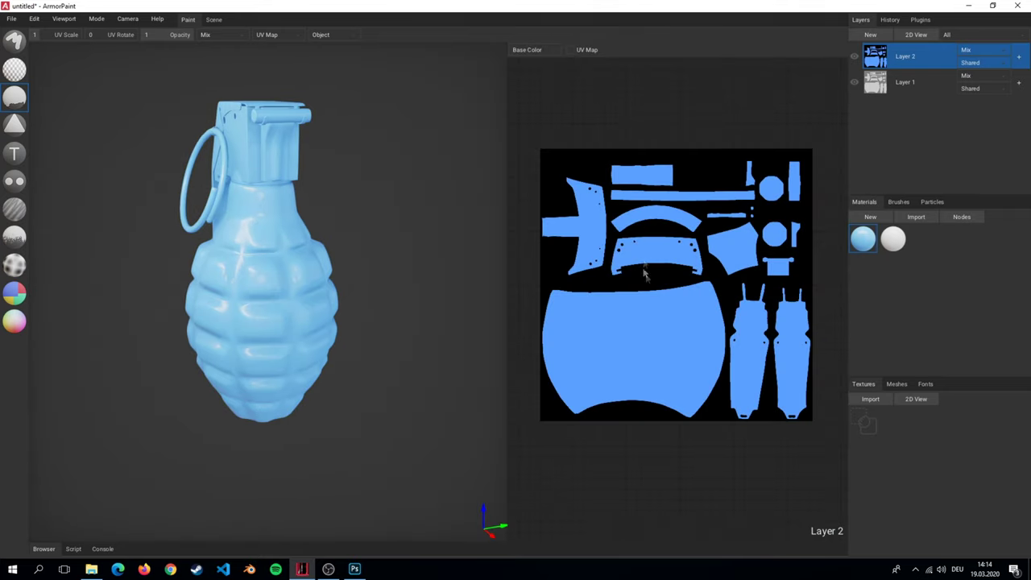
{"action": "left_click", "coordinate": [909, 35]}
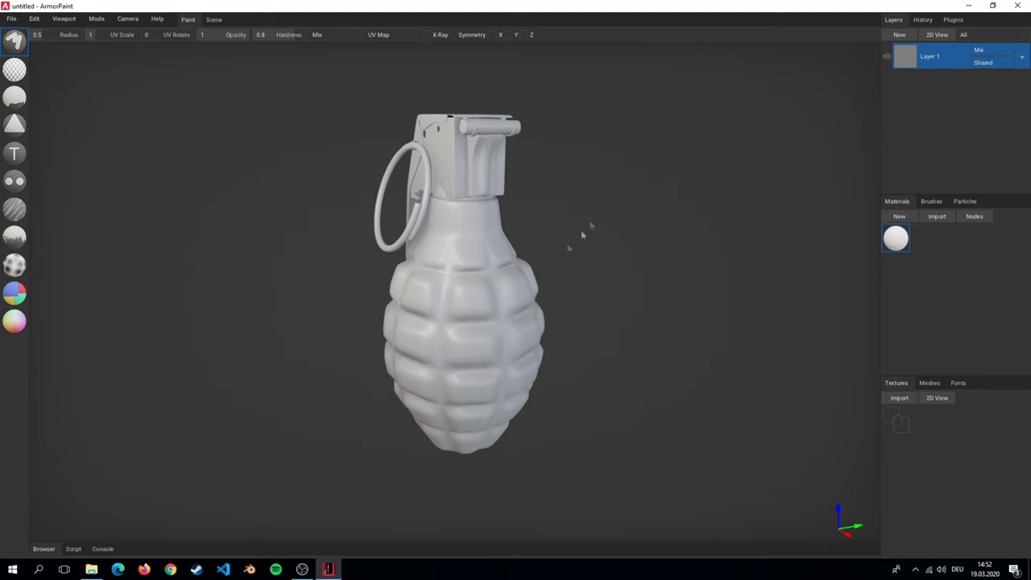
Import the main, rest and Rust folders and the Logo image from the Textures folder.
{"action": "left_click", "coordinate": [97, 570]}
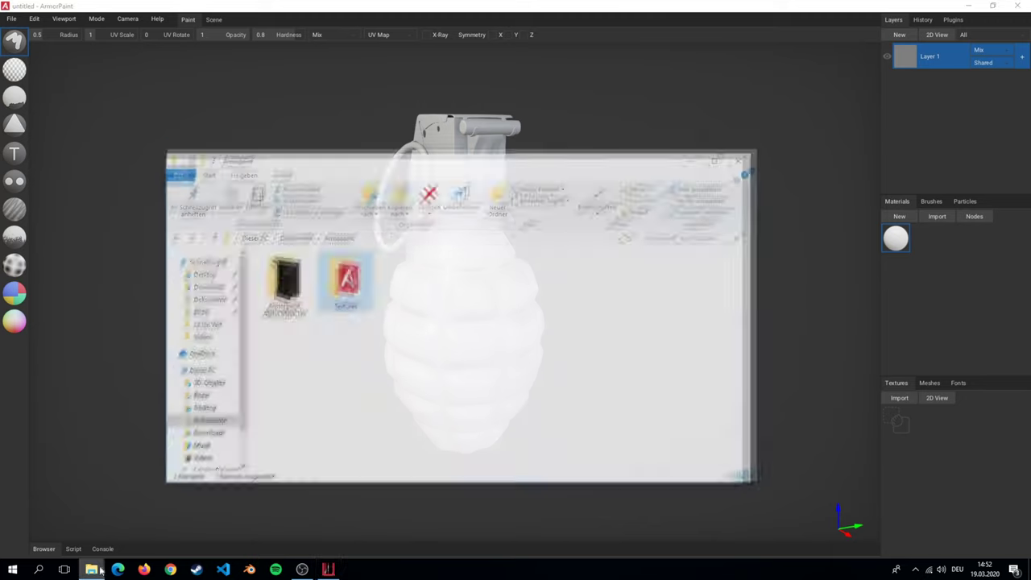
{"action": "double_click", "coordinate": [349, 274]}
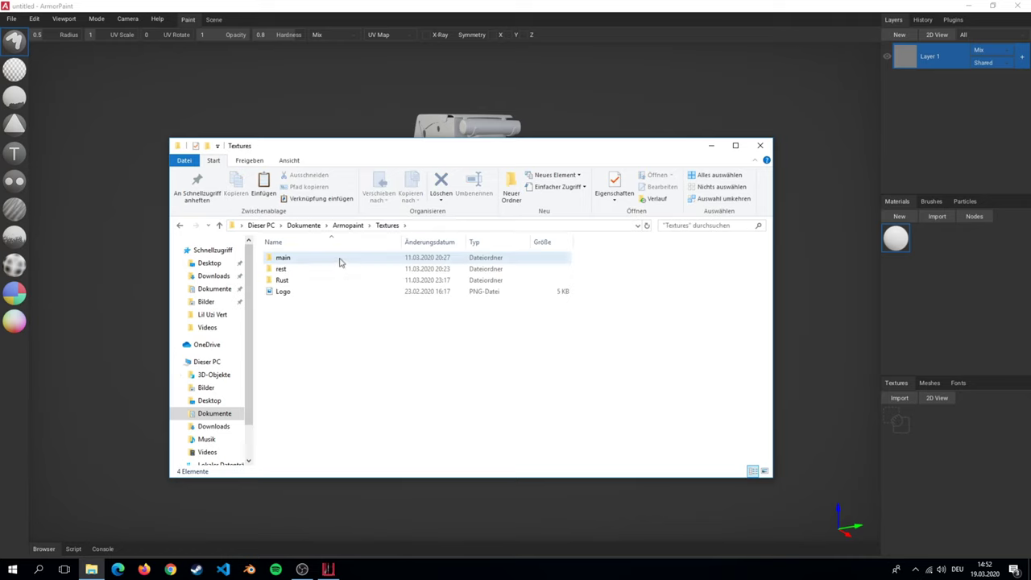
{"action": "left_click_drag", "start_coordinate": [339, 255], "coordinate": [527, 260]}
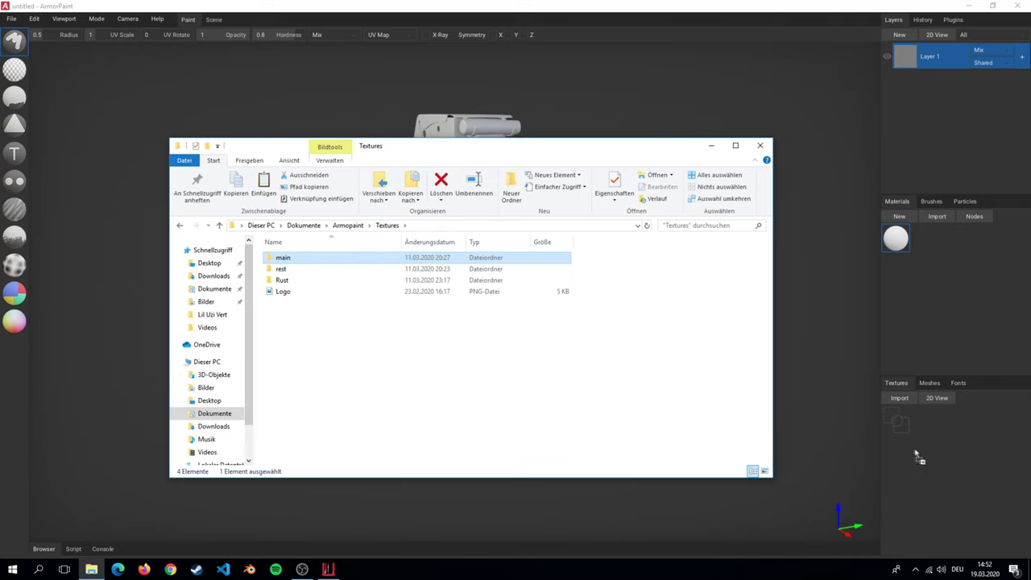
{"action": "left_click_drag", "start_coordinate": [916, 455], "coordinate": [916, 457]}
{"action": "left_click_drag", "start_coordinate": [408, 269], "coordinate": [918, 497]}
{"action": "left_click_drag", "start_coordinate": [412, 292], "coordinate": [970, 513]}
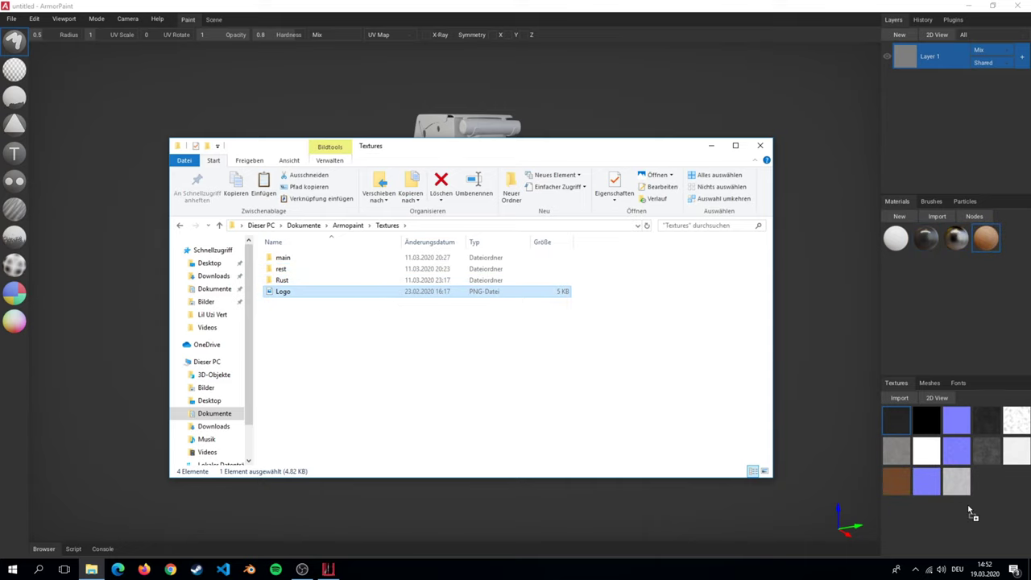
{"action": "left_click", "coordinate": [710, 145]}
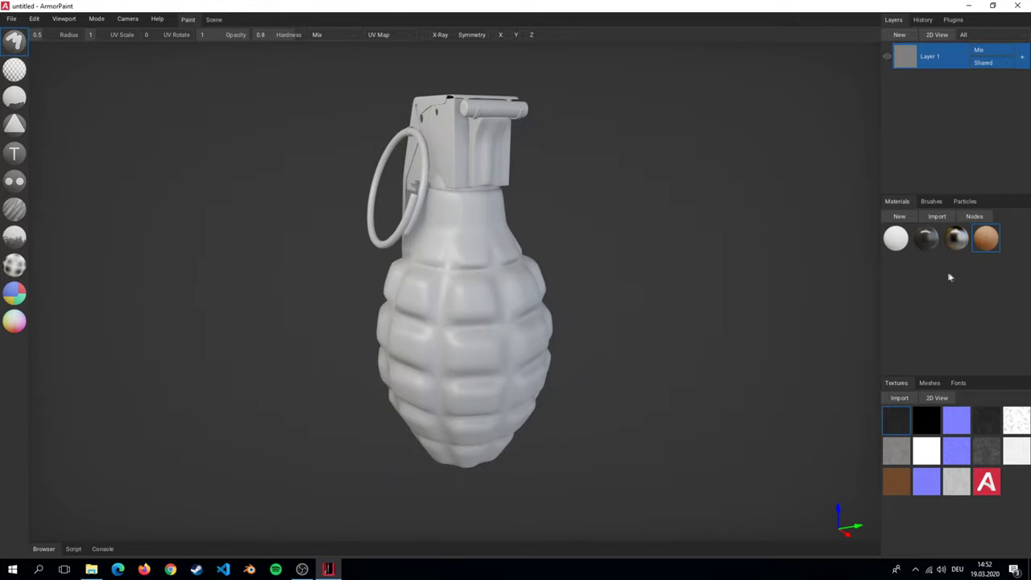
Select the chrome metal material and limit Layer 1 to the 'bottom' part.
{"action": "left_click", "coordinate": [928, 238]}
{"action": "left_click", "coordinate": [952, 240]}
{"action": "left_click", "coordinate": [995, 65]}
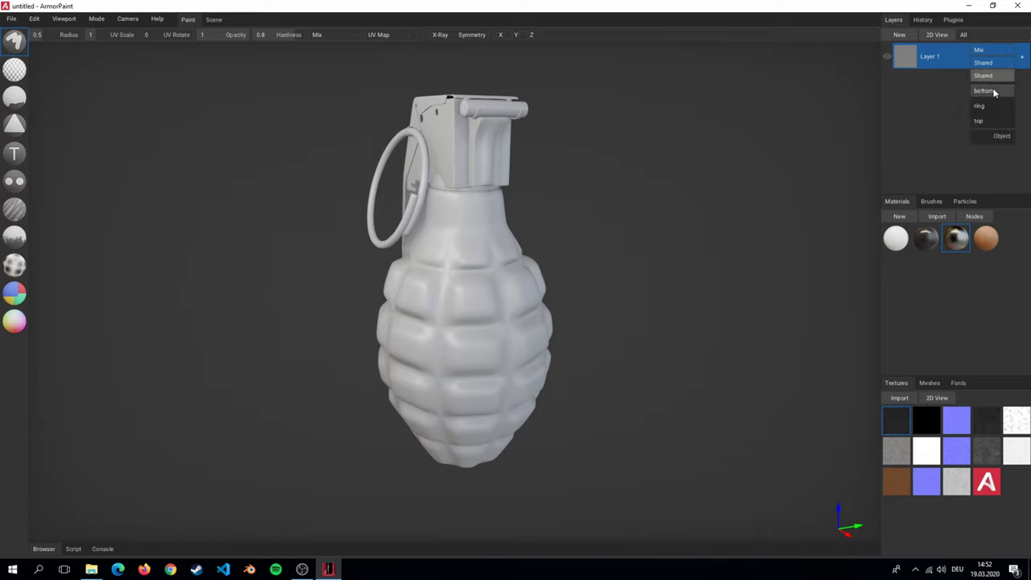
{"action": "left_click", "coordinate": [993, 89]}
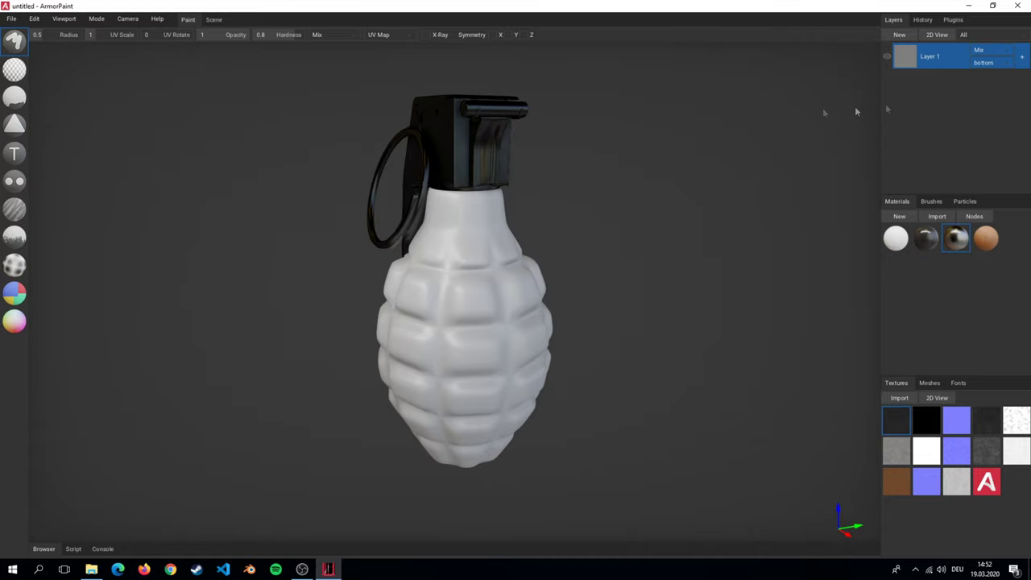
Fill the grenade body with chrome metal using the Fill tool and inspect it.
{"action": "left_click", "coordinate": [14, 97]}
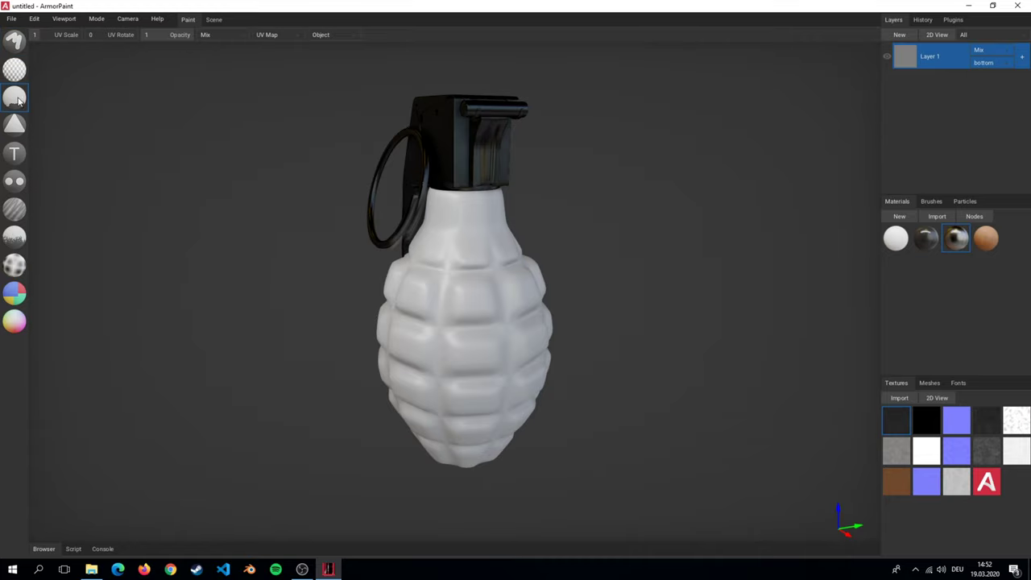
{"action": "left_click", "coordinate": [456, 265]}
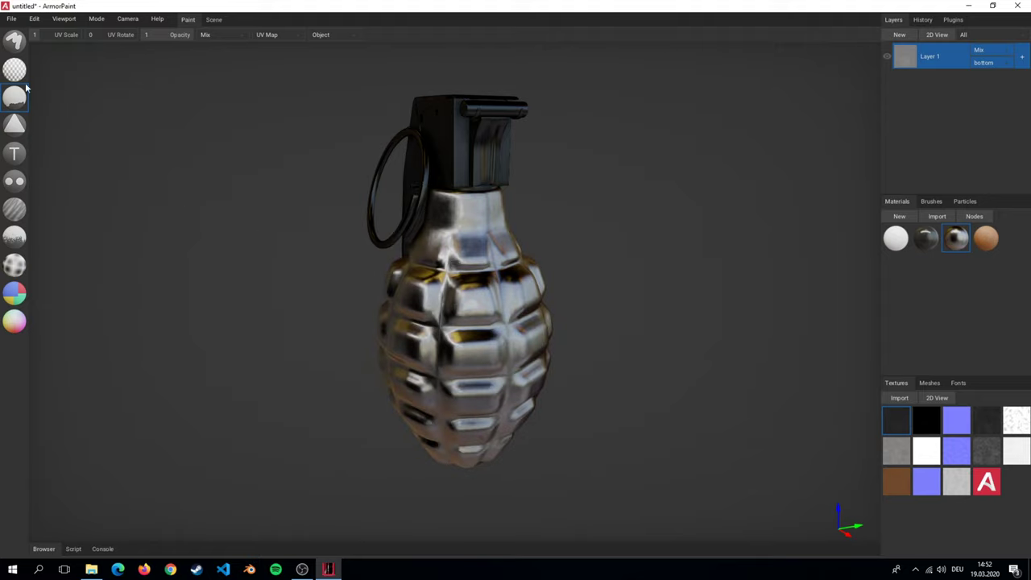
{"action": "right_click_drag", "start_coordinate": [485, 207], "coordinate": [575, 231]}
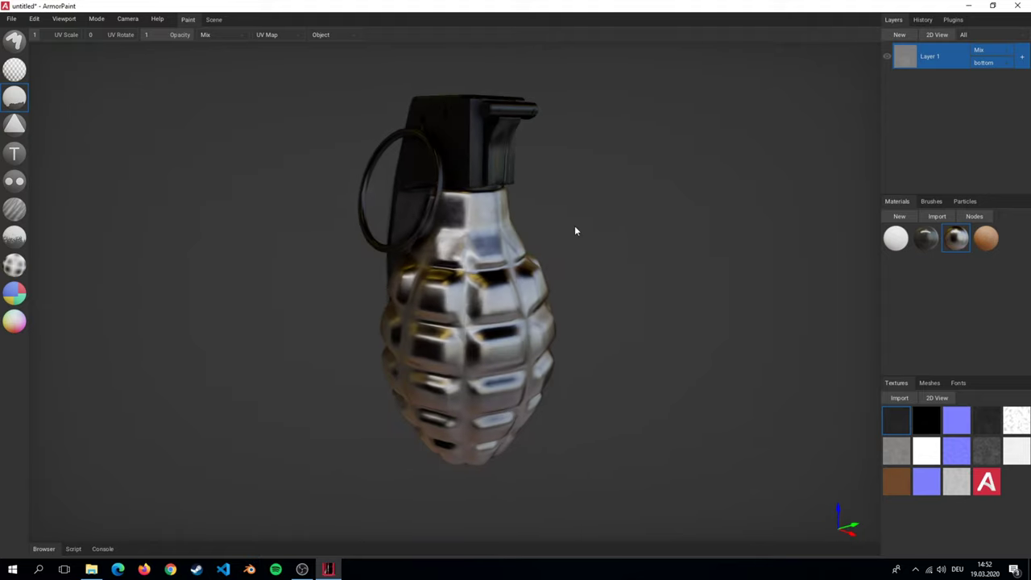
Open the 2D texture view beside the model, centre the texture, then close it.
{"action": "scroll", "coordinate": [637, 266], "scroll_direction": "up", "scroll_amount": 3}
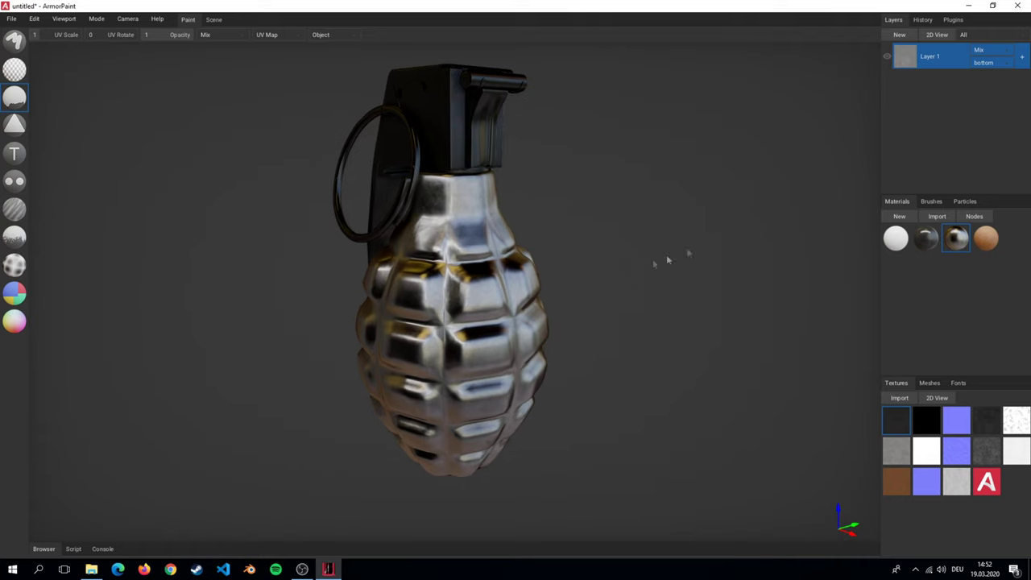
{"action": "left_click", "coordinate": [934, 34]}
{"action": "scroll", "coordinate": [732, 317], "scroll_direction": "down", "scroll_amount": 3}
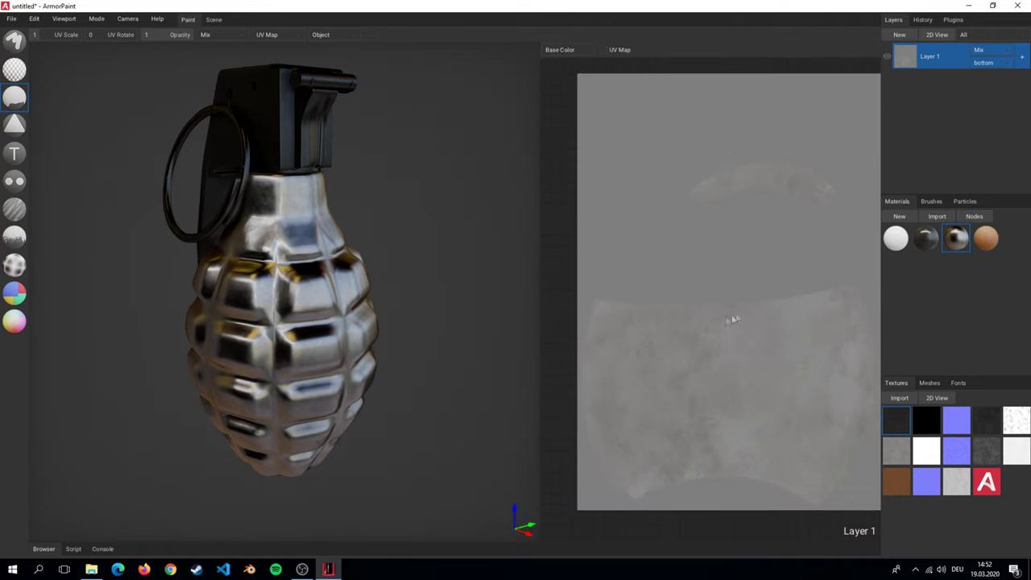
{"action": "right_click_drag", "start_coordinate": [783, 299], "coordinate": [684, 283]}
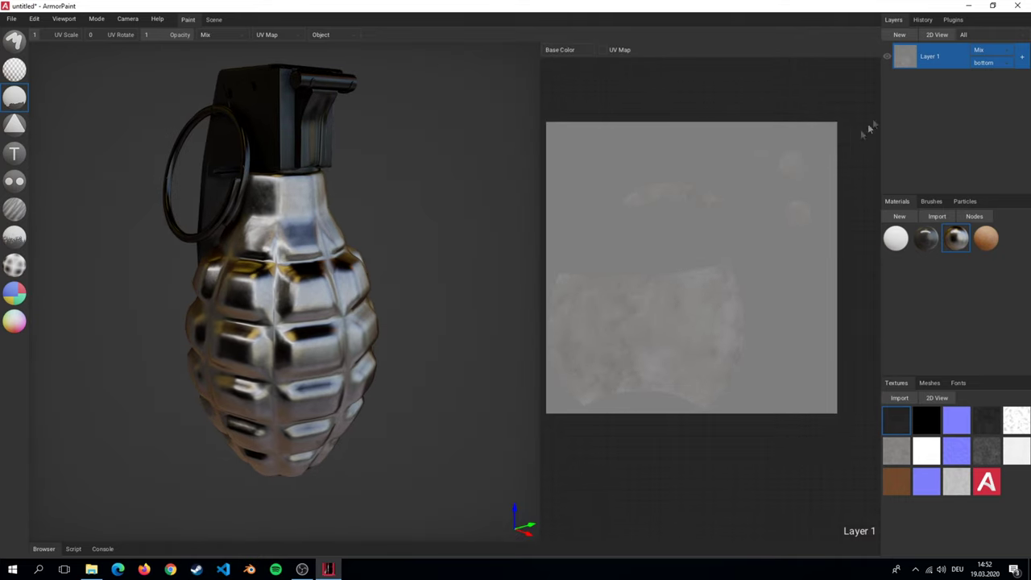
{"action": "left_click", "coordinate": [942, 37]}
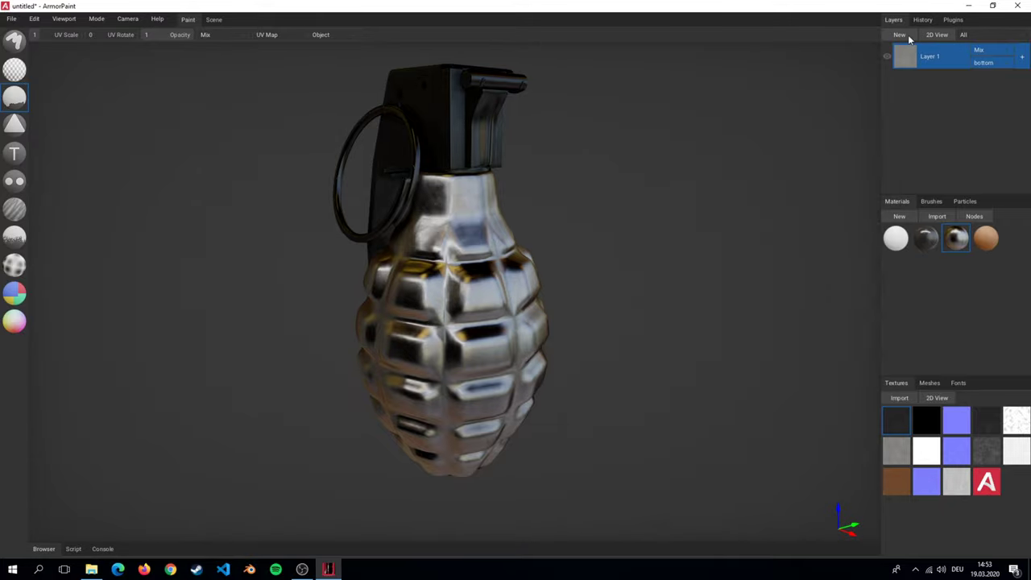
Add a new Layer 2 and restrict it to the grenade's 'bottom' part.
{"action": "left_click", "coordinate": [907, 33]}
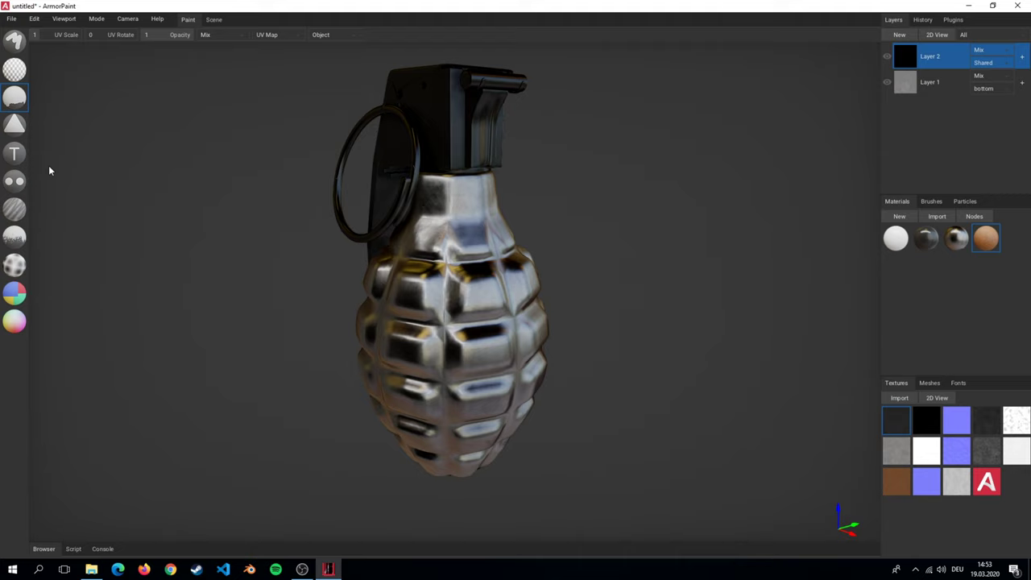
{"action": "left_click", "coordinate": [502, 272]}
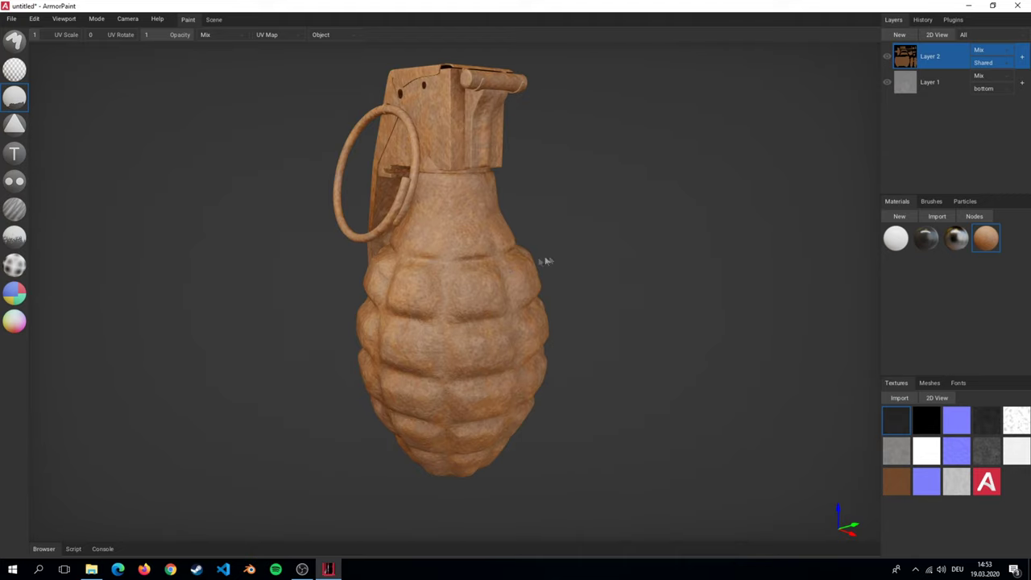
{"action": "key", "text": "ctrl+z"}
{"action": "left_click", "coordinate": [983, 64]}
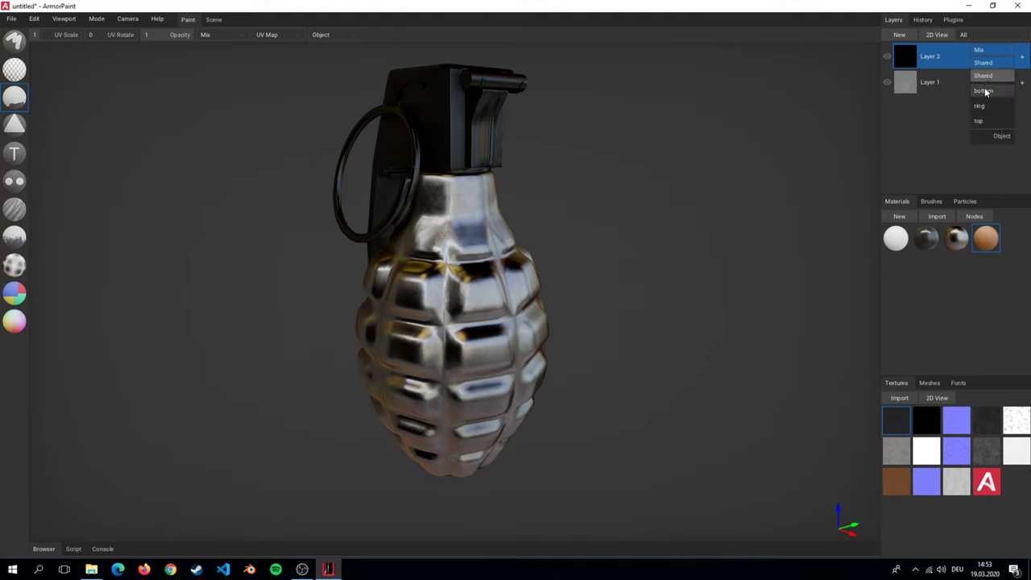
{"action": "left_click", "coordinate": [986, 88]}
Fill the grenade body with copper rust and give Layer 2 a black mask.
{"action": "left_click", "coordinate": [474, 254]}
{"action": "mouse_move", "coordinate": [473, 248]}
{"action": "right_mouse_down"}
{"action": "mouse_move", "coordinate": [301, 246]}
{"action": "mouse_move", "coordinate": [466, 247]}
{"action": "right_mouse_up"}
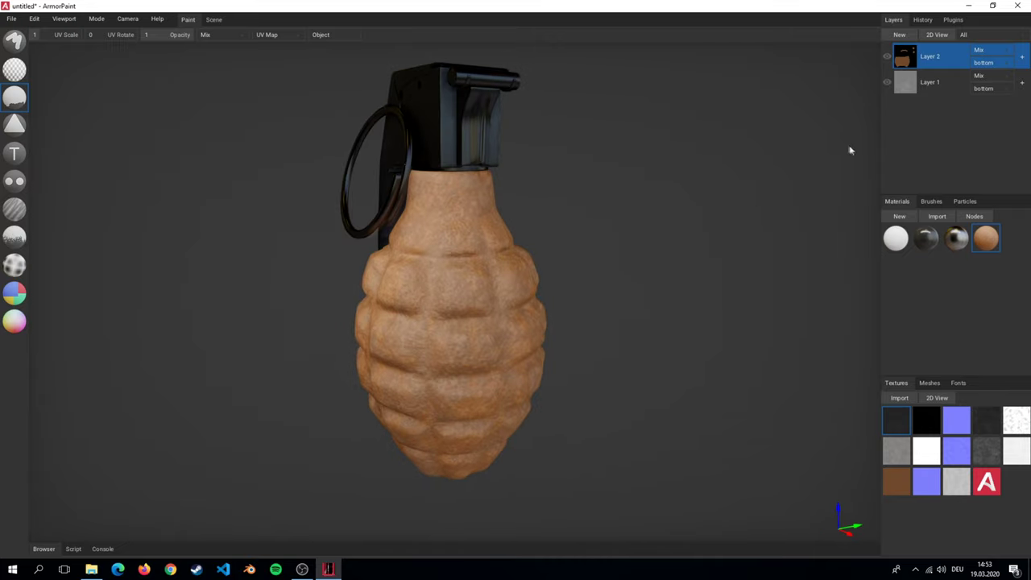
{"action": "right_click", "coordinate": [941, 58]}
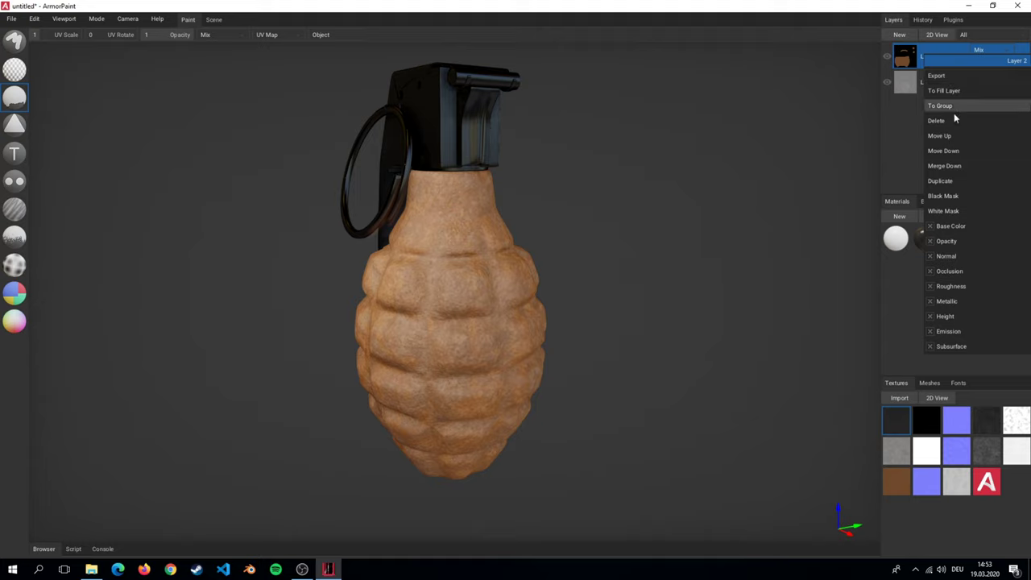
{"action": "left_click", "coordinate": [942, 196]}
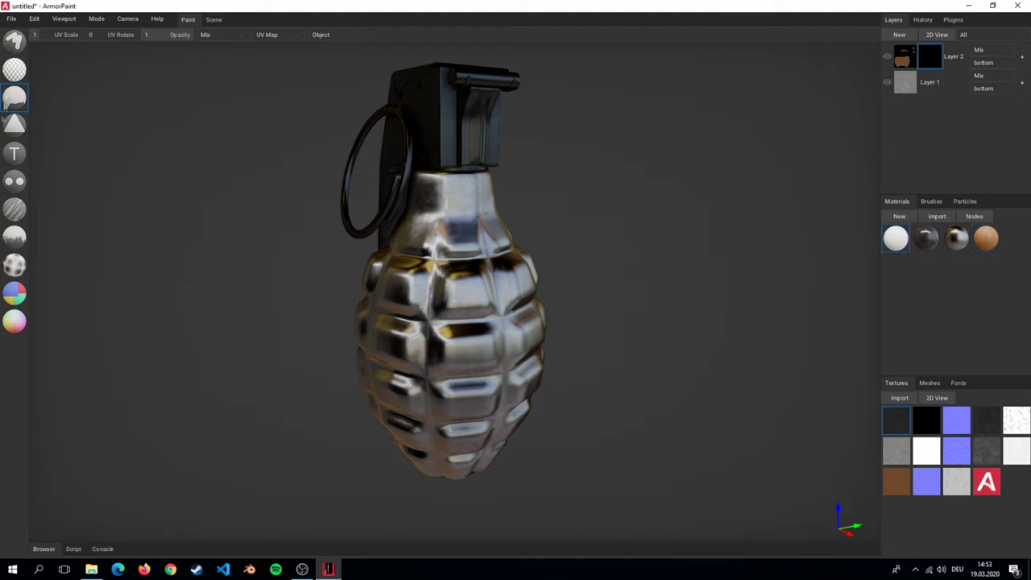
Brush a stroke on Layer 2's mask down the grenade's front to reveal rust, then orbit.
{"action": "left_click", "coordinate": [18, 37]}
{"action": "mouse_move", "coordinate": [478, 296]}
{"action": "left_mouse_down"}
{"action": "mouse_move", "coordinate": [452, 393]}
{"action": "mouse_move", "coordinate": [418, 367]}
{"action": "left_mouse_up"}
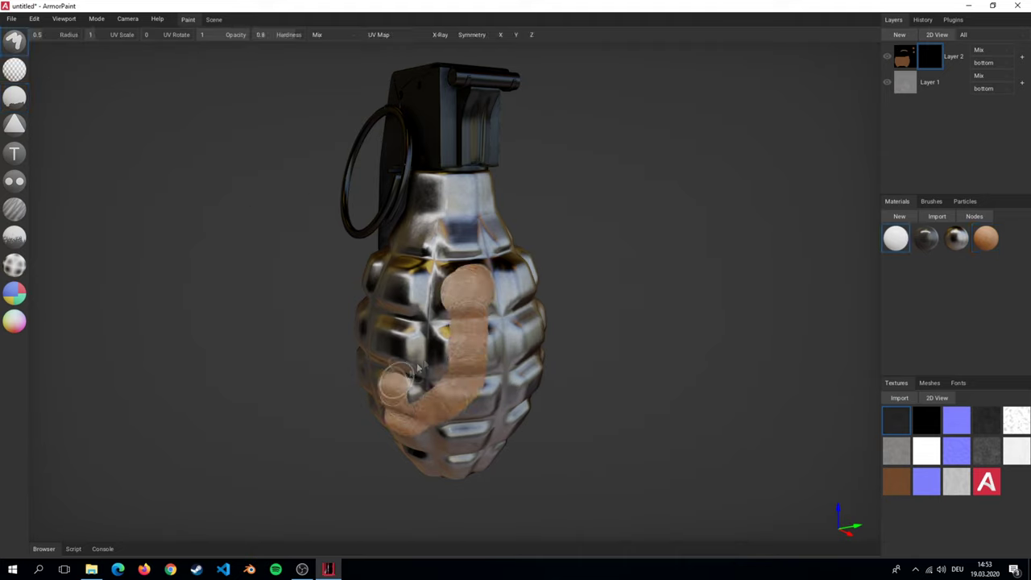
{"action": "mouse_move", "coordinate": [418, 367]}
{"action": "right_mouse_down"}
{"action": "mouse_move", "coordinate": [494, 260]}
{"action": "mouse_move", "coordinate": [504, 266]}
{"action": "mouse_move", "coordinate": [500, 283]}
{"action": "mouse_move", "coordinate": [476, 281]}
{"action": "right_mouse_up"}
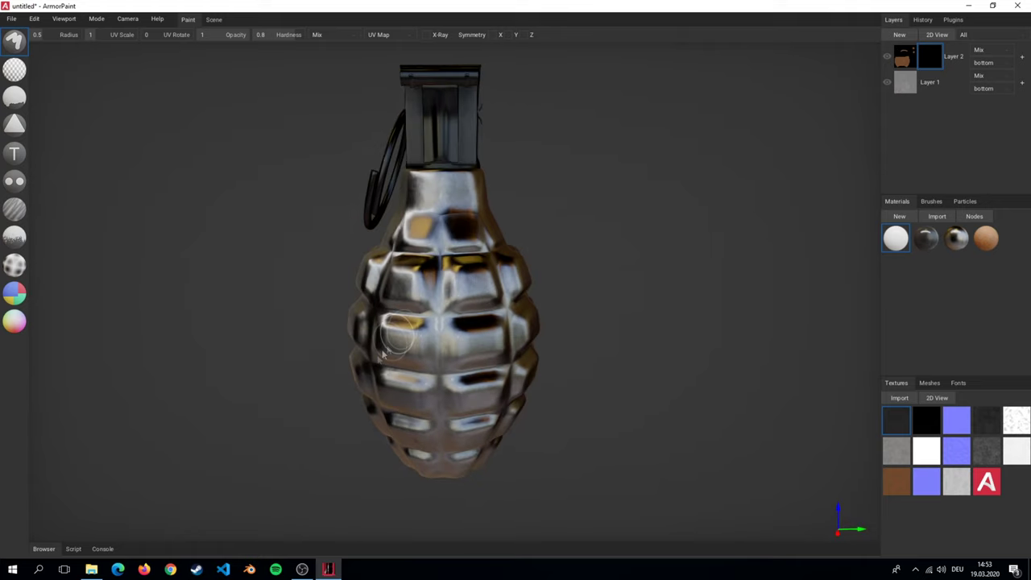
Open the 'Armorpaint Alpha Mask Tex' folder in File Explorer.
{"action": "left_click", "coordinate": [91, 569]}
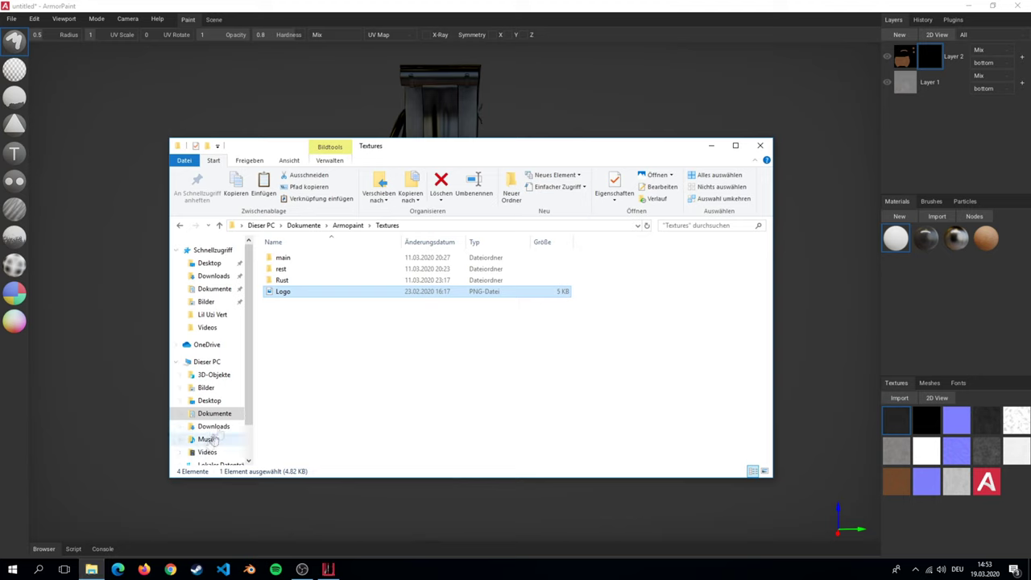
{"action": "key", "text": "alt+Up"}
{"action": "double_click", "coordinate": [287, 306]}
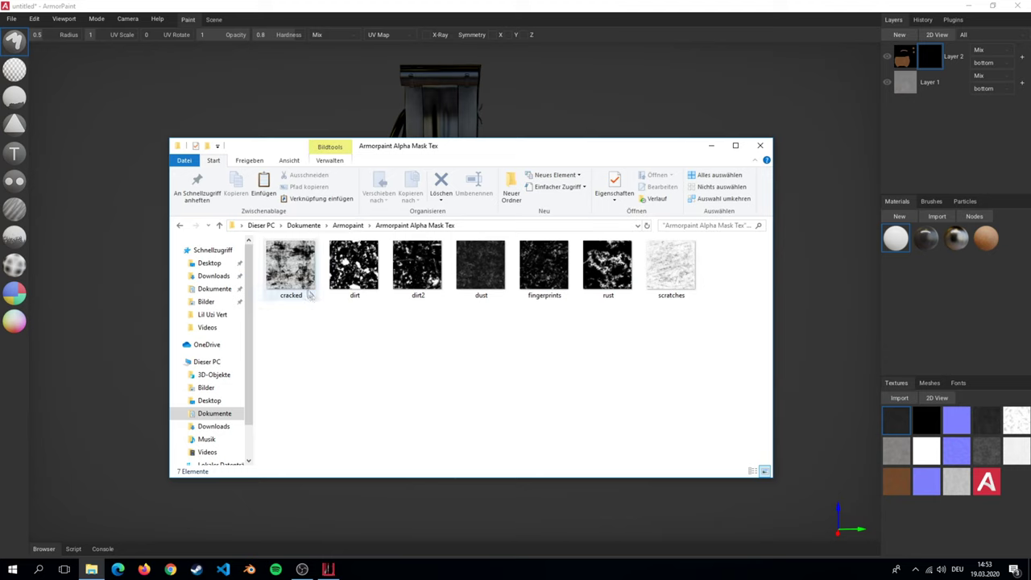
Import the cracked and rust images into ArmorPaint's Textures panel.
{"action": "left_click_drag", "start_coordinate": [300, 280], "coordinate": [893, 453]}
{"action": "left_click_drag", "start_coordinate": [1013, 509], "coordinate": [1013, 509]}
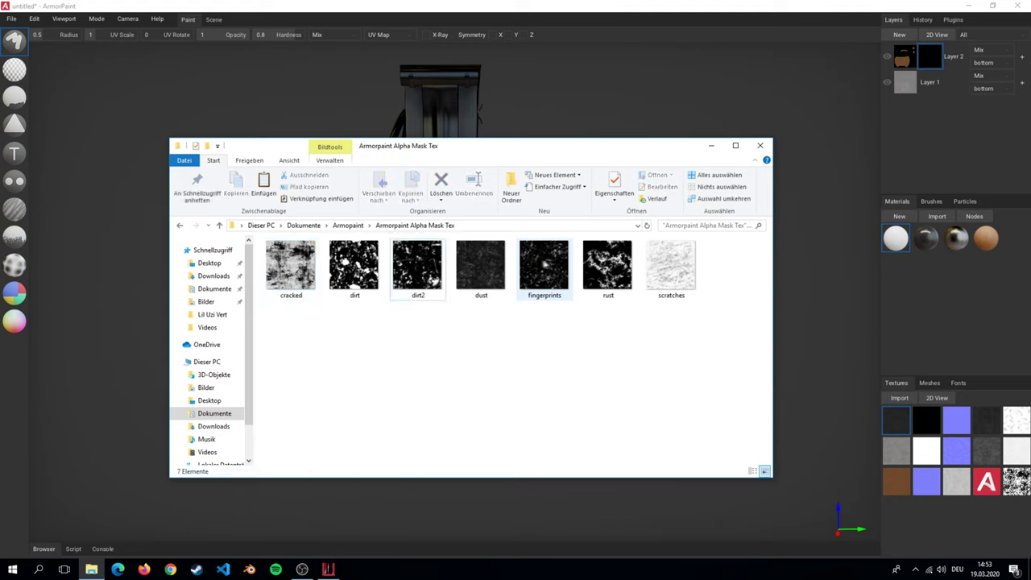
{"action": "left_click", "coordinate": [612, 264]}
{"action": "left_click_drag", "start_coordinate": [612, 264], "coordinate": [966, 506]}
{"action": "left_click", "coordinate": [711, 146]}
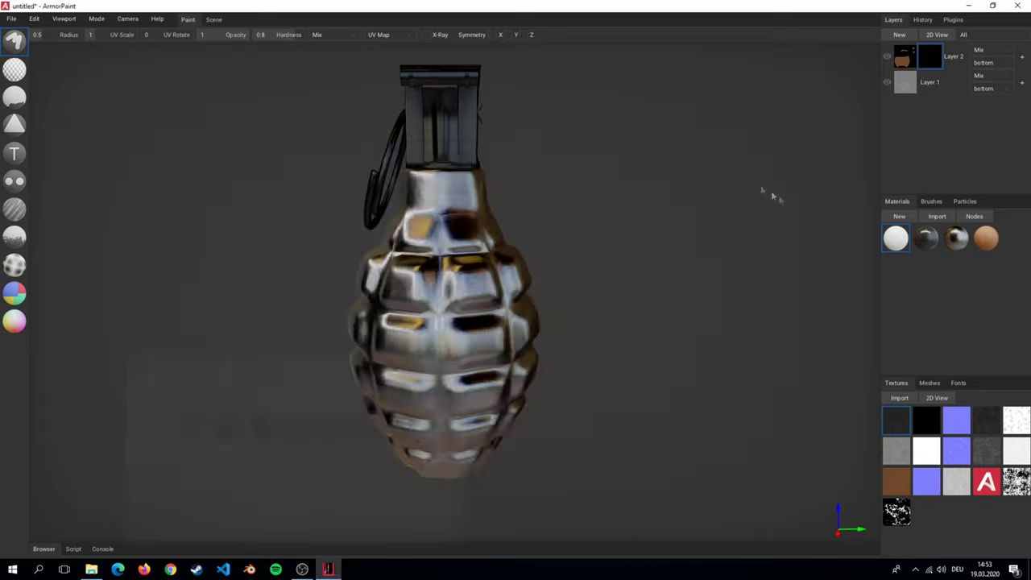
Delete the RGB colour node from the material's node graph.
{"action": "left_click", "coordinate": [974, 216]}
{"action": "scroll", "coordinate": [637, 152], "scroll_direction": "down", "scroll_amount": 1}
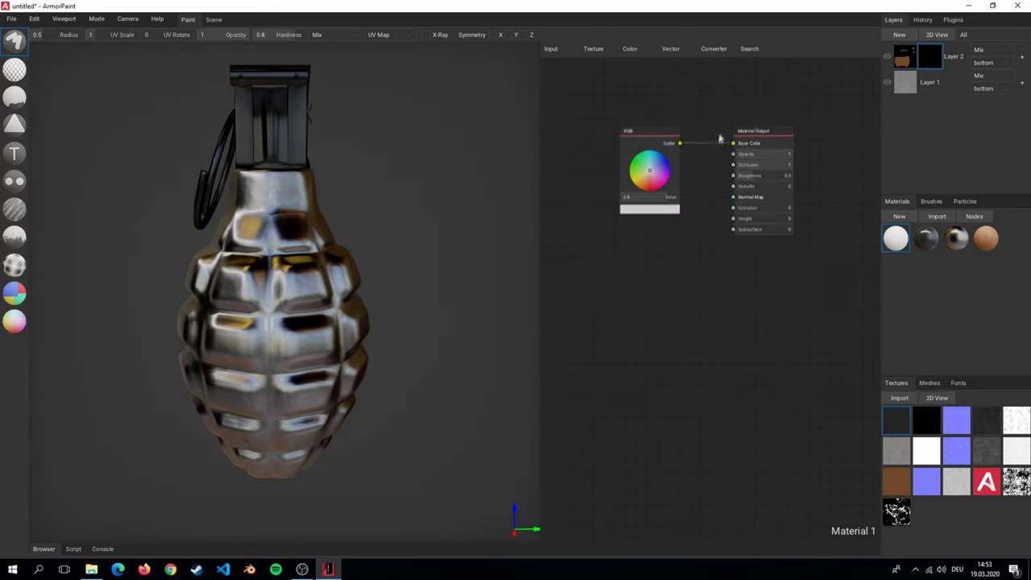
{"action": "left_click", "coordinate": [636, 151]}
{"action": "key", "text": "Delete"}
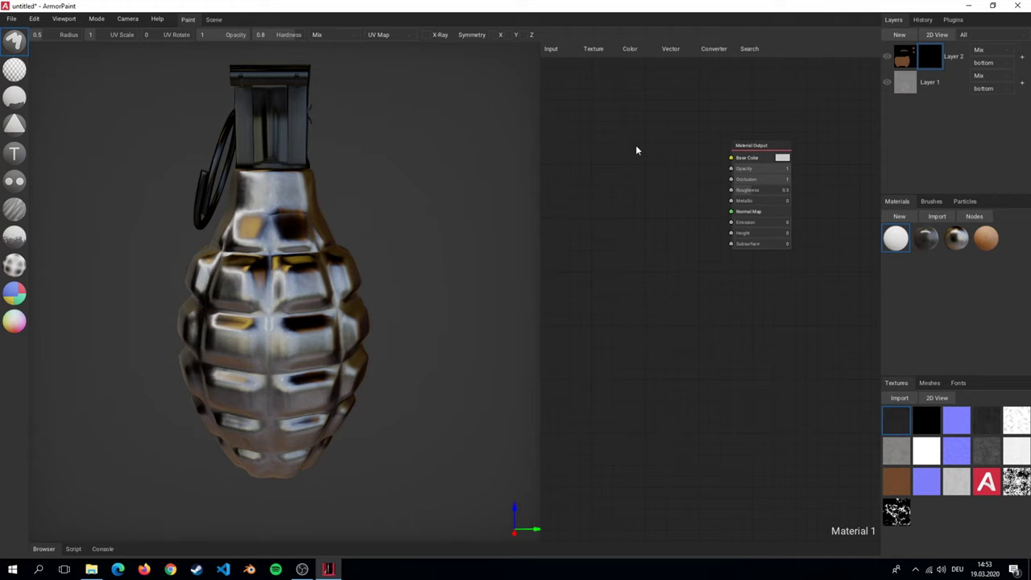
Add a Noise Texture node and fill the grenade with the noise material.
{"action": "left_click", "coordinate": [598, 49]}
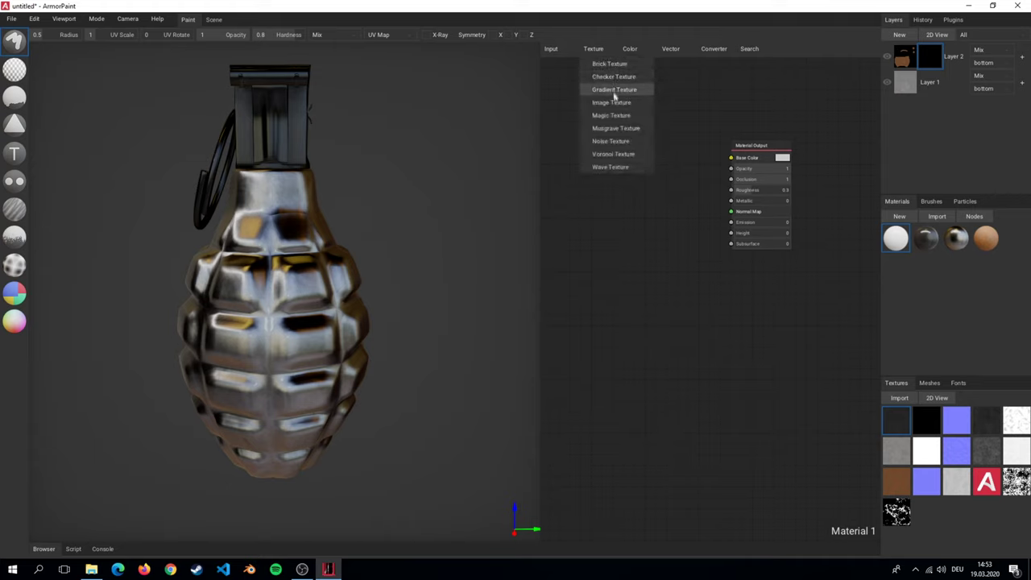
{"action": "left_click", "coordinate": [618, 142]}
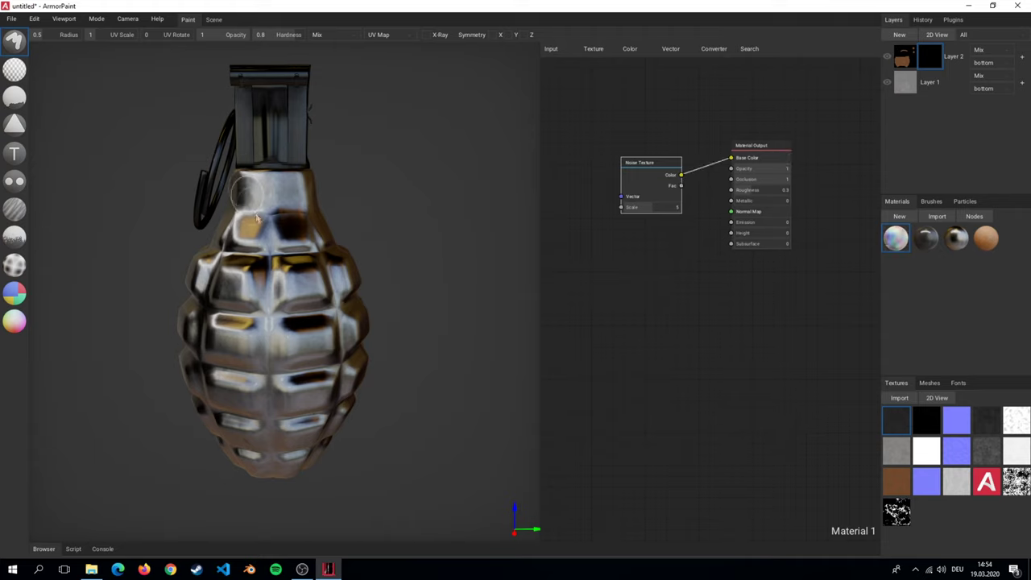
{"action": "left_click_drag", "start_coordinate": [266, 229], "coordinate": [294, 318]}
{"action": "scroll", "coordinate": [306, 322], "scroll_direction": "up", "scroll_amount": 2}
{"action": "mouse_move", "coordinate": [311, 322]}
{"action": "right_mouse_down"}
{"action": "mouse_move", "coordinate": [369, 298]}
{"action": "mouse_move", "coordinate": [341, 295]}
{"action": "right_mouse_up"}
{"action": "left_click", "coordinate": [14, 97]}
{"action": "left_click", "coordinate": [259, 286]}
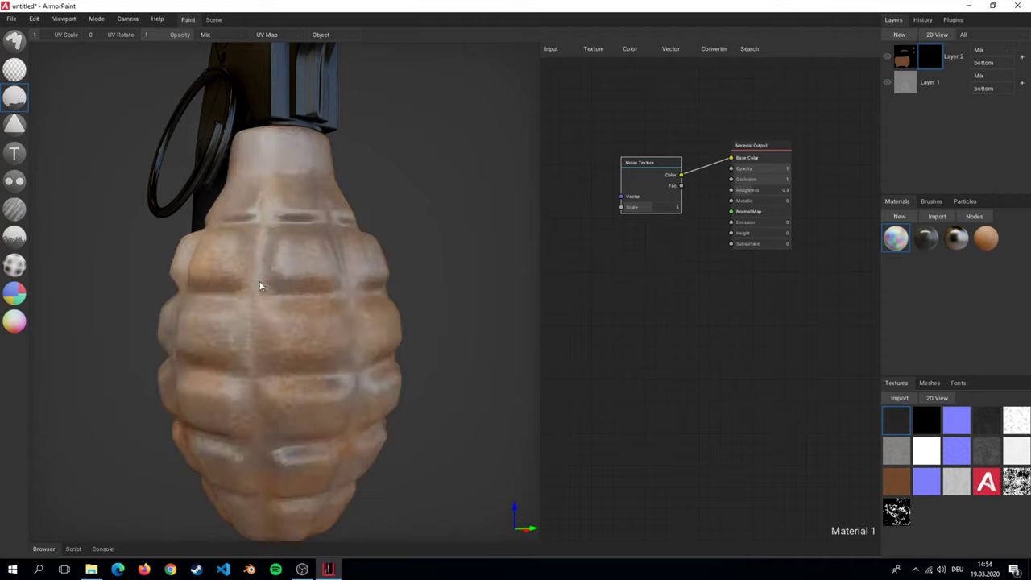
Switch from Layer 1 back to Layer 2 and undo the last change.
{"action": "left_click", "coordinate": [935, 82]}
{"action": "left_click", "coordinate": [953, 57]}
{"action": "right_click_drag", "start_coordinate": [451, 266], "coordinate": [329, 281]}
{"action": "key", "text": "ctrl+z"}
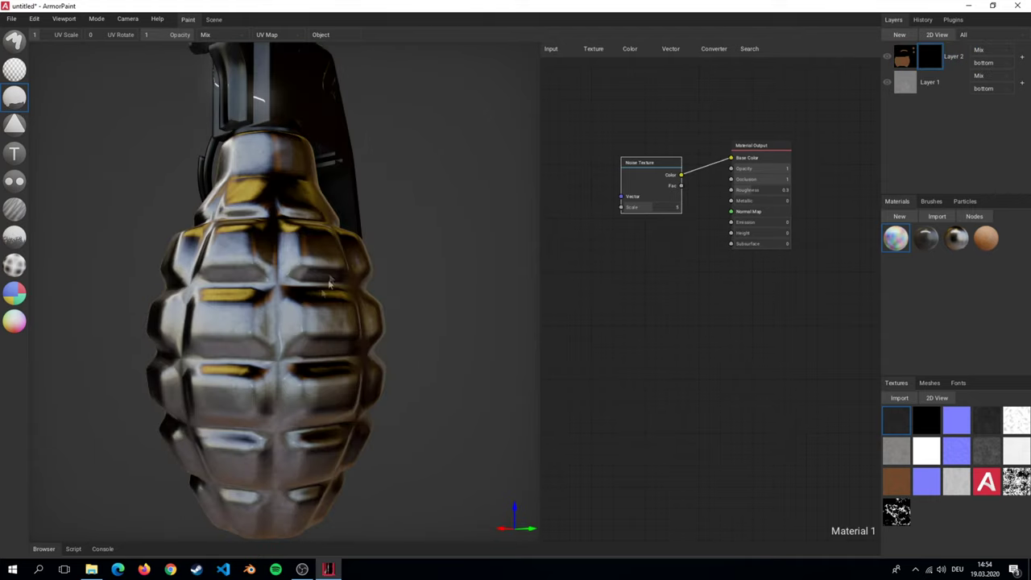
Link a cracked.jpg Image Texture node to Base Color, delete the Noise node, and tidy nodes.
{"action": "left_click_drag", "start_coordinate": [1017, 481], "coordinate": [600, 232]}
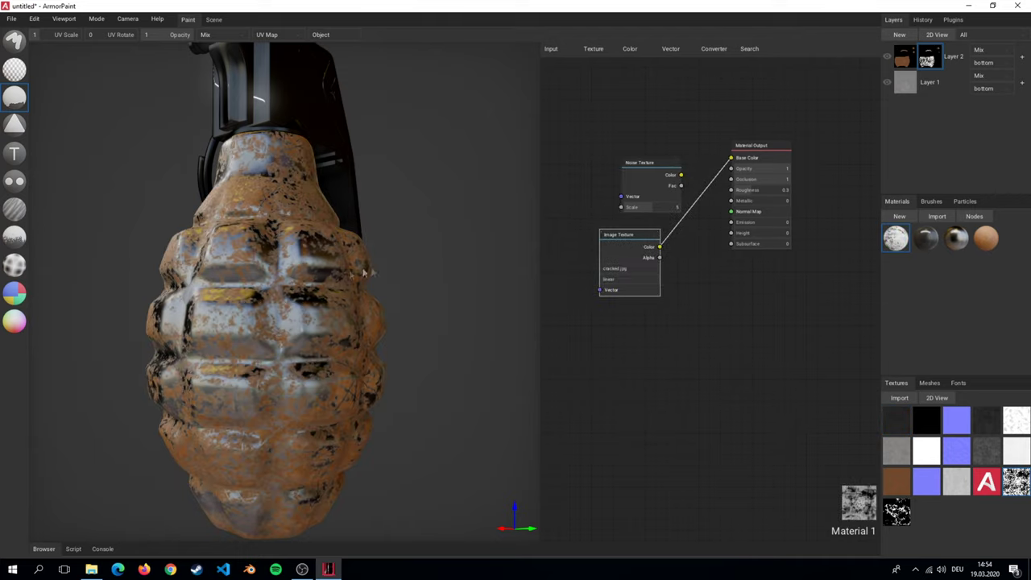
{"action": "right_click_drag", "start_coordinate": [364, 273], "coordinate": [266, 328]}
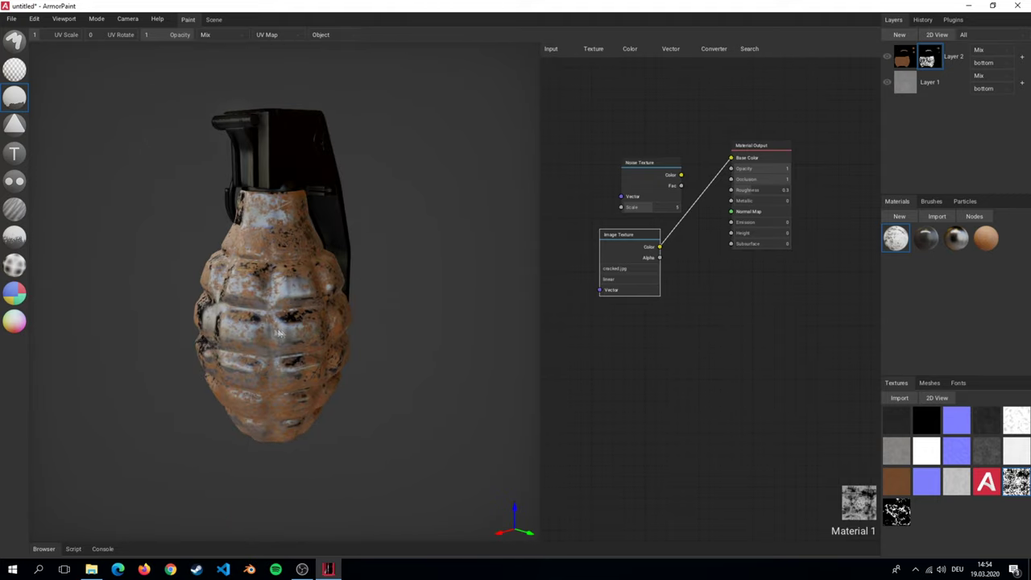
{"action": "scroll", "coordinate": [272, 327], "scroll_direction": "up", "scroll_amount": 2}
{"action": "left_click", "coordinate": [645, 164]}
{"action": "key", "text": "Delete"}
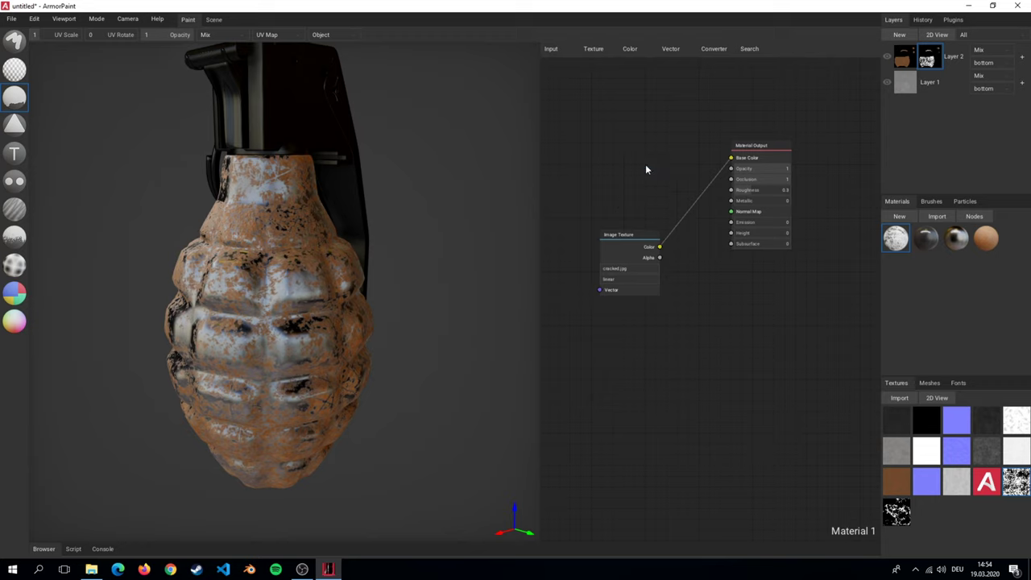
{"action": "left_click_drag", "start_coordinate": [637, 237], "coordinate": [632, 148]}
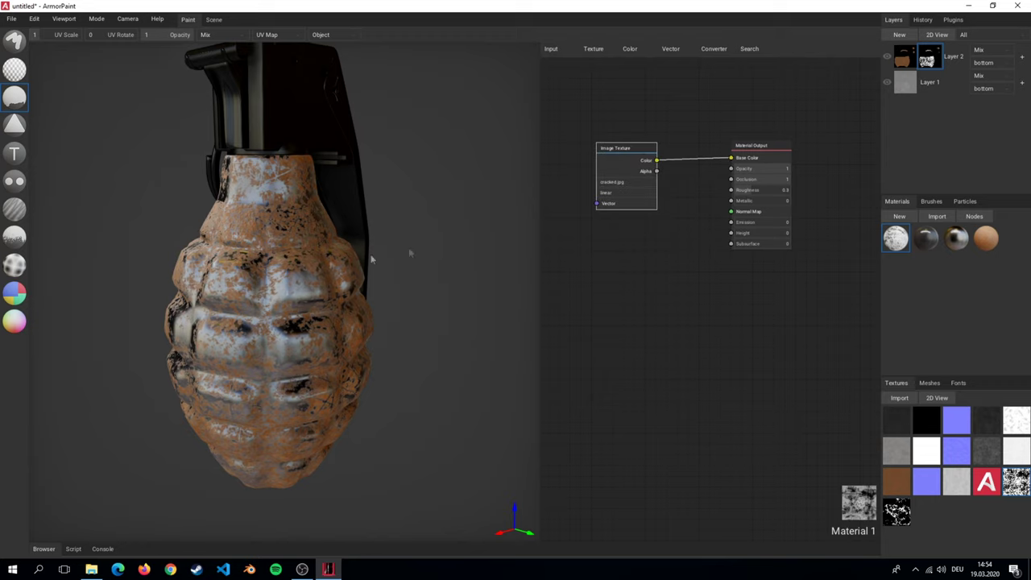
{"action": "right_click_drag", "start_coordinate": [373, 260], "coordinate": [322, 322]}
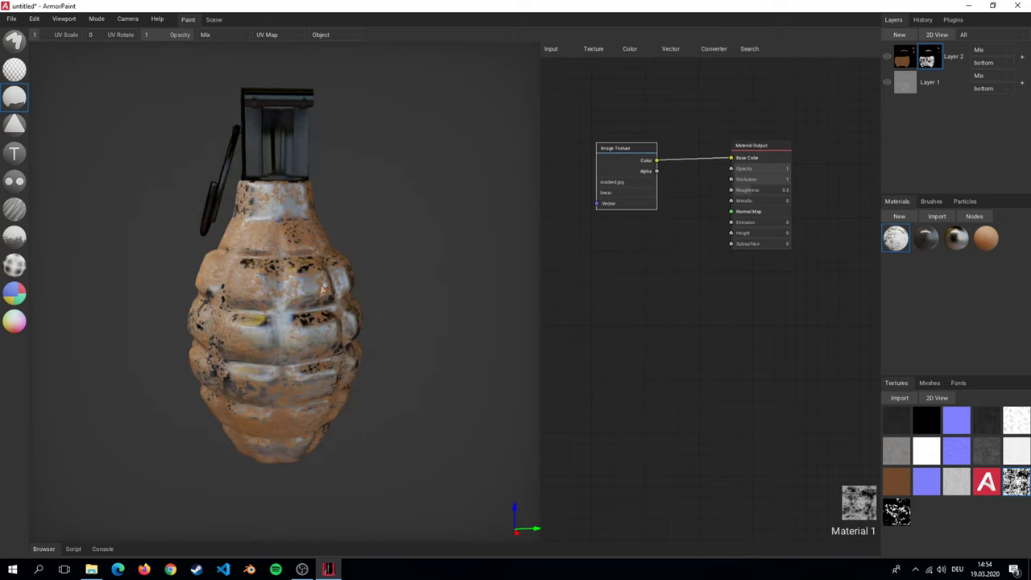
{"action": "scroll", "coordinate": [306, 327], "scroll_direction": "up", "scroll_amount": 3}
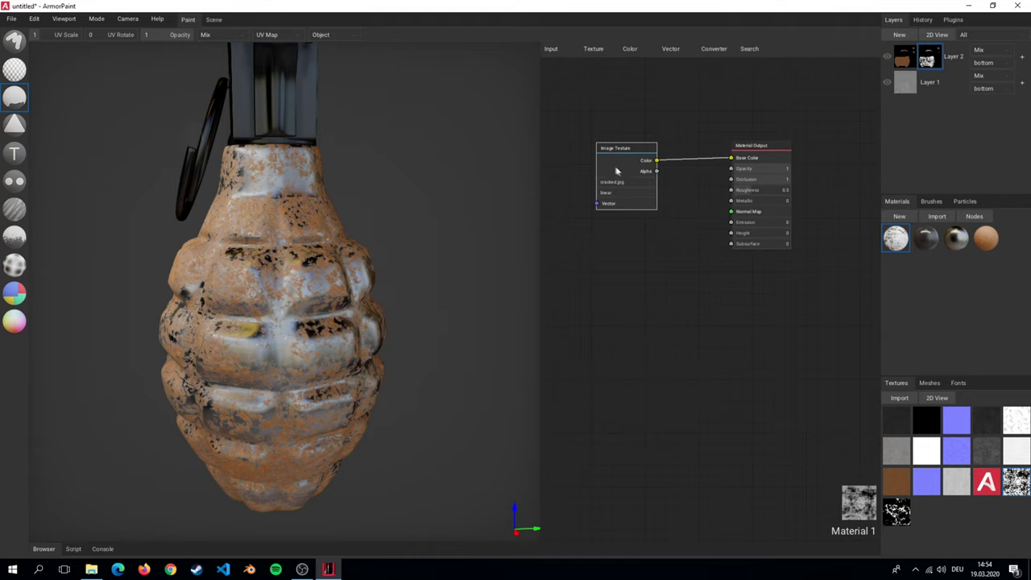
Feed the cracked texture's Vector input from new Mapping and UV Map nodes.
{"action": "right_click_drag", "start_coordinate": [617, 171], "coordinate": [809, 162]}
{"action": "left_click_drag", "start_coordinate": [792, 194], "coordinate": [679, 180]}
{"action": "type", "text": "mapping"}
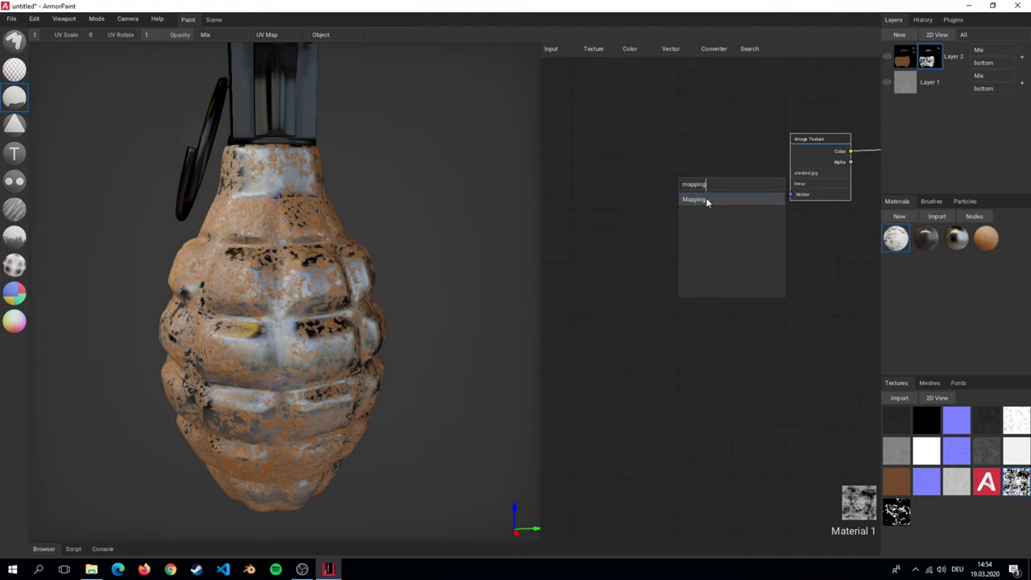
{"action": "left_click", "coordinate": [705, 200]}
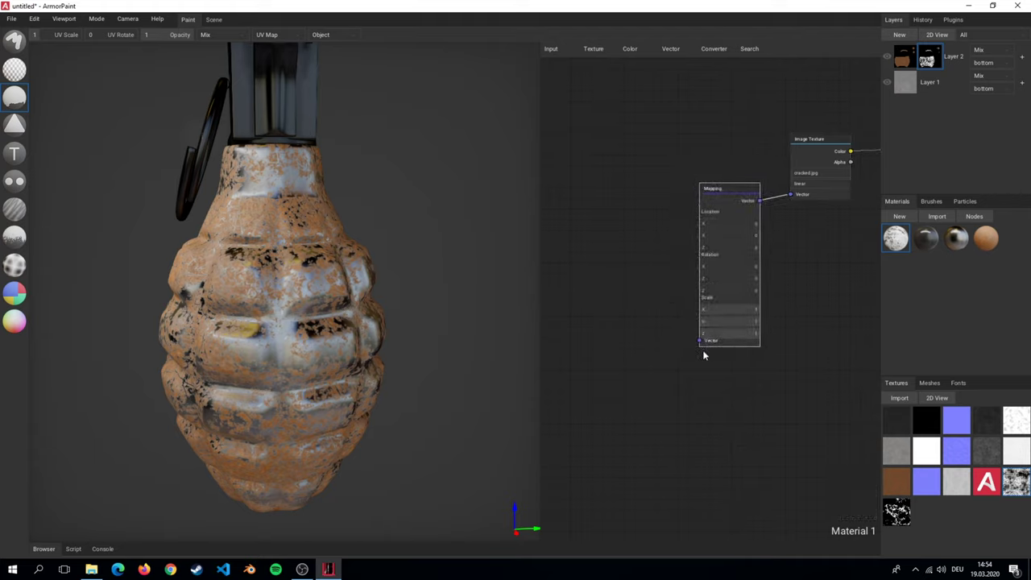
{"action": "left_click_drag", "start_coordinate": [653, 314], "coordinate": [609, 303]}
{"action": "key", "text": "Return"}
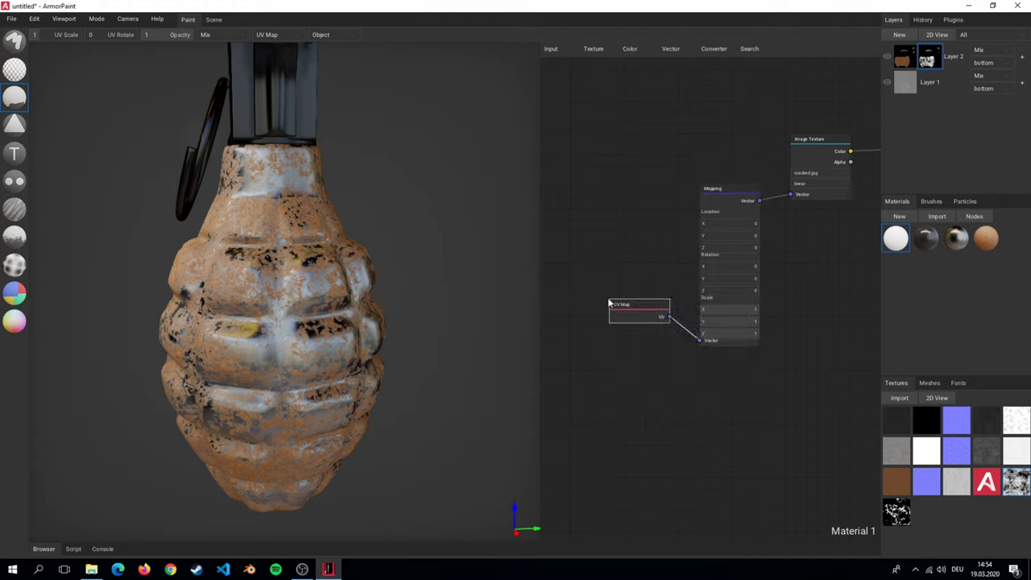
{"action": "right_click_drag", "start_coordinate": [747, 311], "coordinate": [640, 315]}
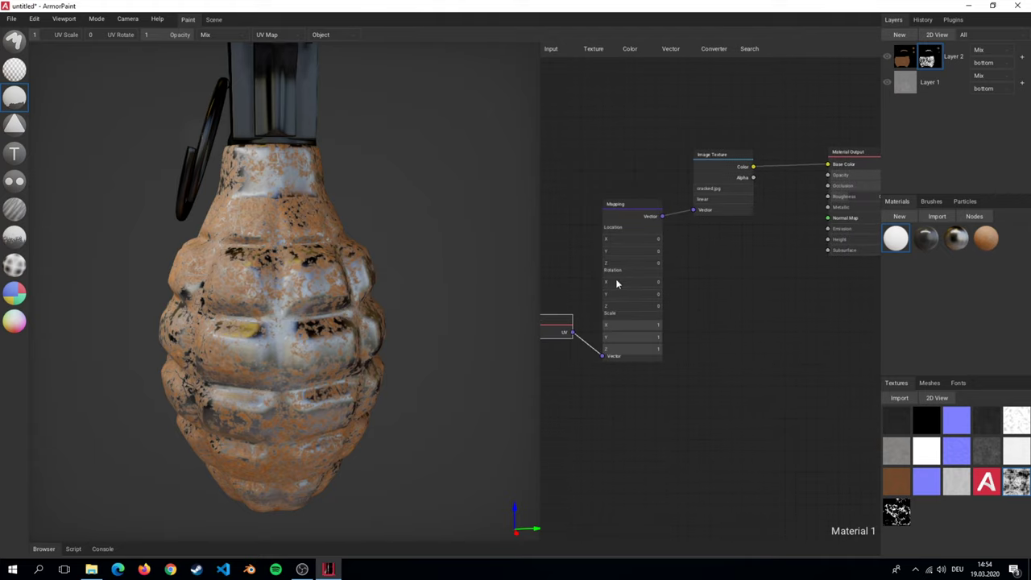
Set the Mapping scale to 3 and check the retiled cracks.
{"action": "left_click", "coordinate": [637, 324]}
{"action": "type", "text": "3"}
{"action": "key", "text": "Return"}
{"action": "mouse_move", "coordinate": [356, 314]}
{"action": "right_mouse_down"}
{"action": "mouse_move", "coordinate": [456, 302]}
{"action": "mouse_move", "coordinate": [405, 315]}
{"action": "mouse_move", "coordinate": [354, 310]}
{"action": "right_mouse_up"}
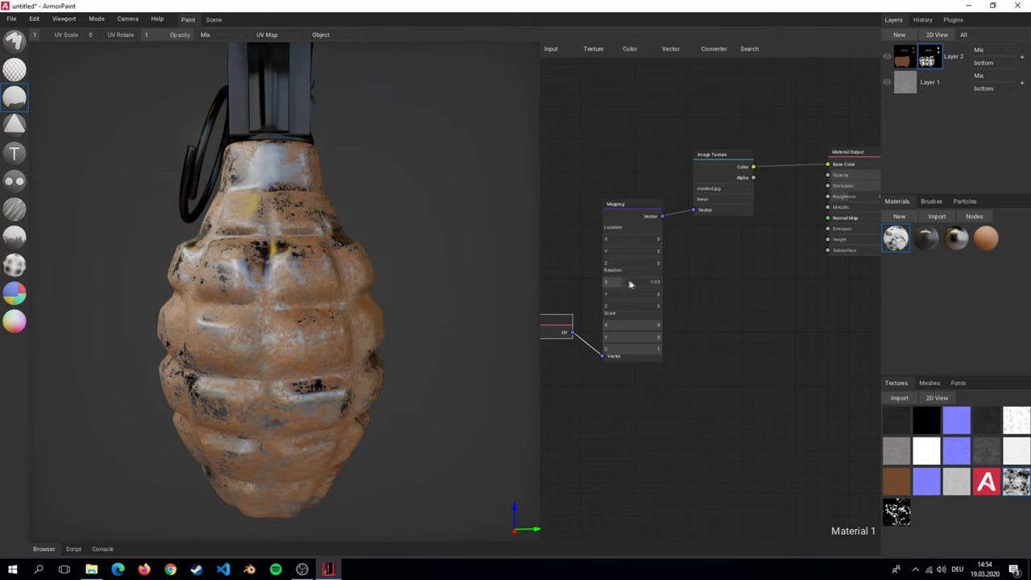
Set Mapping Rotation Z to 0.7, Location X to 0.65 and Scale Y to 6.
{"action": "left_click", "coordinate": [630, 309]}
{"action": "type", "text": "0.7"}
{"action": "key", "text": "Return"}
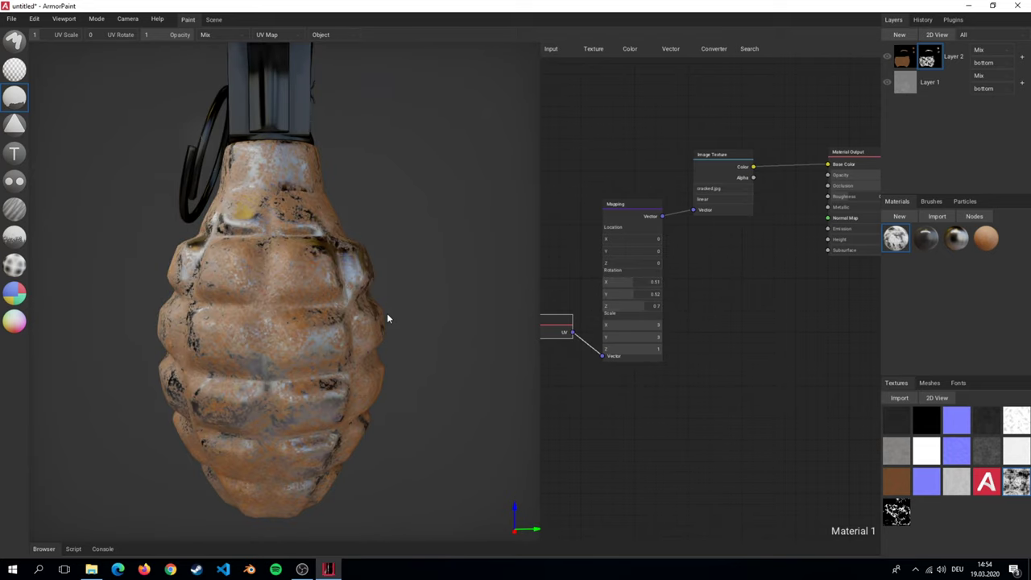
{"action": "left_click_drag", "start_coordinate": [618, 254], "coordinate": [640, 251]}
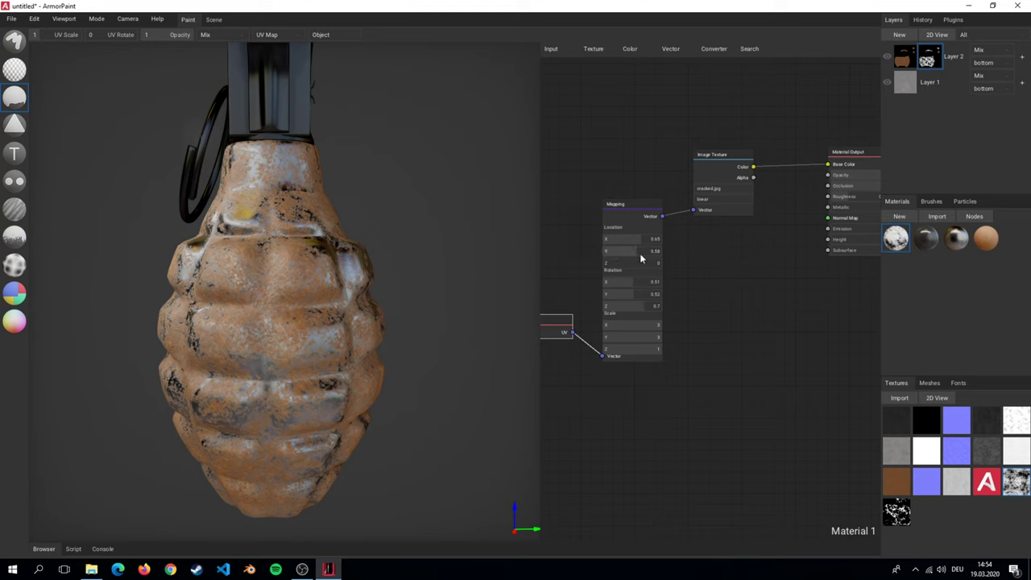
{"action": "right_click_drag", "start_coordinate": [342, 297], "coordinate": [320, 296]}
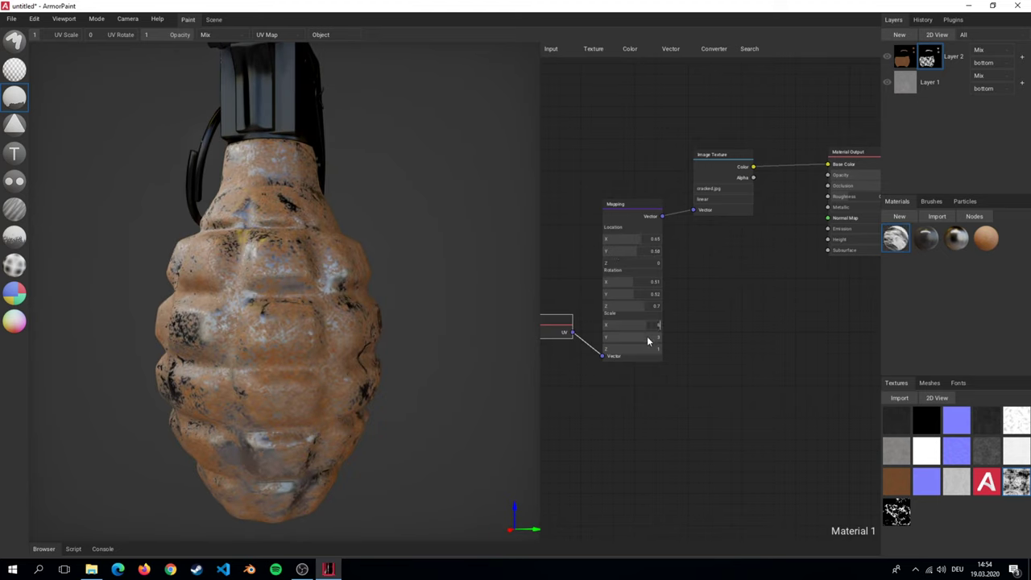
{"action": "type", "text": "6"}
{"action": "key", "text": "Return"}
{"action": "right_click_drag", "start_coordinate": [300, 325], "coordinate": [343, 344]}
{"action": "right_click_drag", "start_coordinate": [738, 262], "coordinate": [720, 241]}
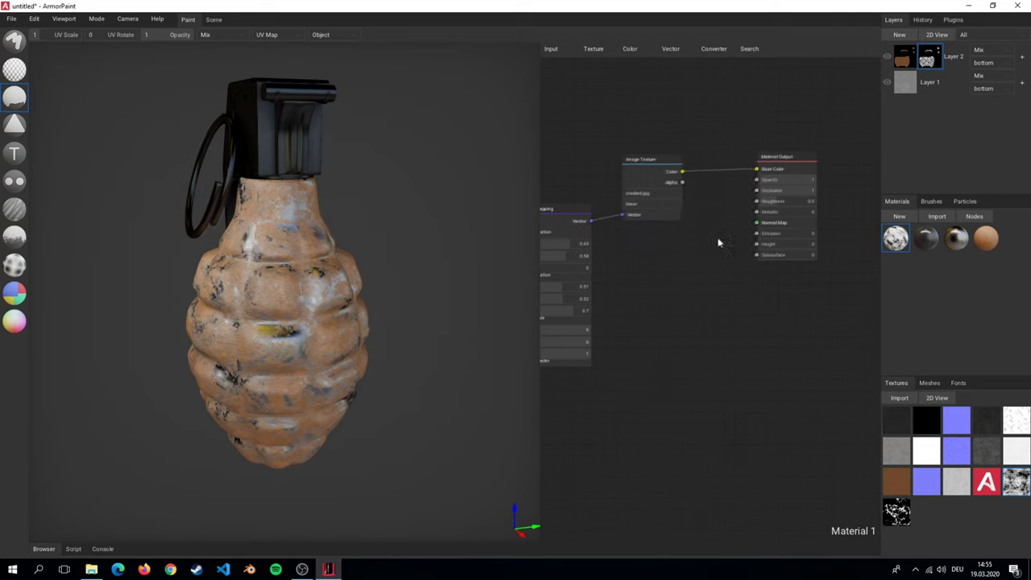
Add rust.jpg as an image node driving the base colour and inspect the rust patches.
{"action": "left_click", "coordinate": [653, 163]}
{"action": "left_click_drag", "start_coordinate": [896, 512], "coordinate": [646, 253]}
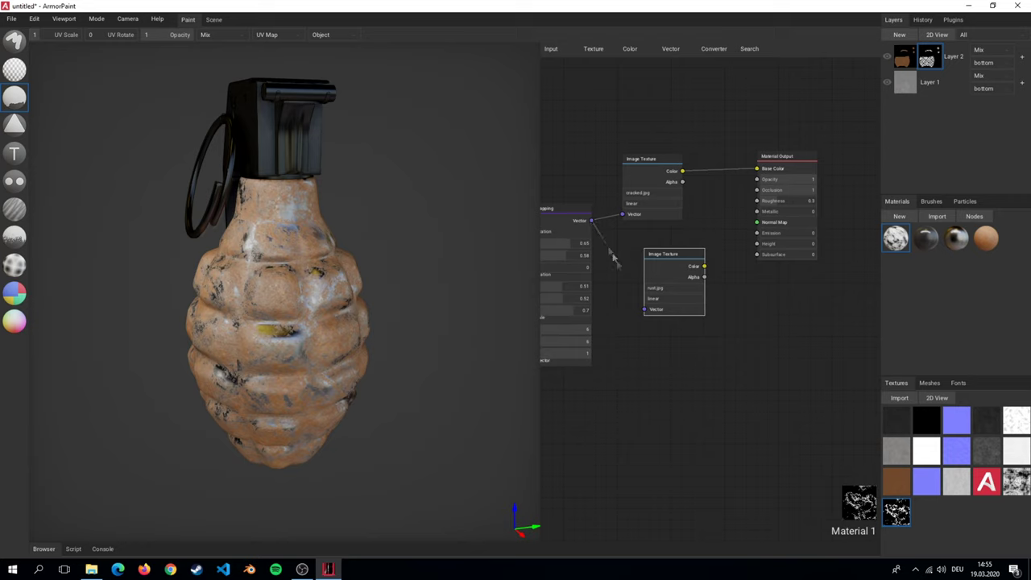
{"action": "left_click_drag", "start_coordinate": [720, 246], "coordinate": [758, 170]}
{"action": "right_click_drag", "start_coordinate": [396, 247], "coordinate": [165, 296]}
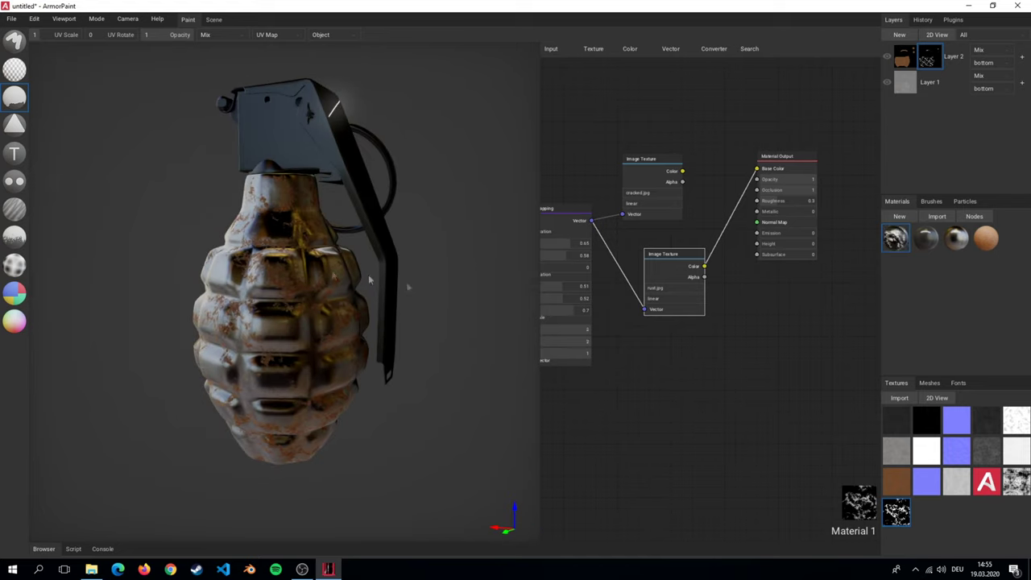
{"action": "right_click_drag", "start_coordinate": [369, 280], "coordinate": [413, 272]}
{"action": "scroll", "coordinate": [367, 291], "scroll_direction": "up", "scroll_amount": 5}
{"action": "scroll", "coordinate": [364, 293], "scroll_direction": "down", "scroll_amount": 8}
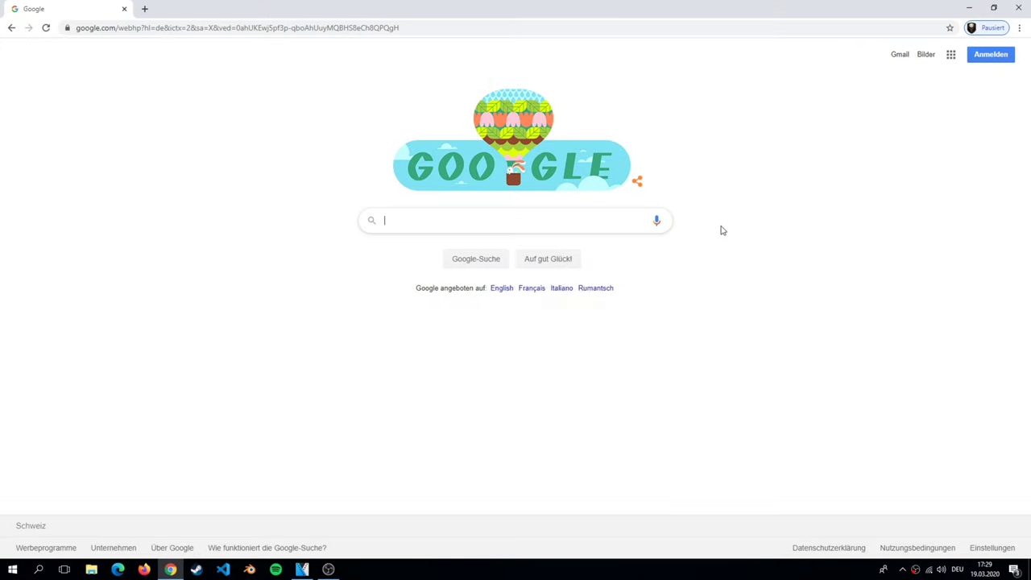
Search Google for 'alpha dirt map texture' and show the image results.
{"action": "type", "text": "a"}
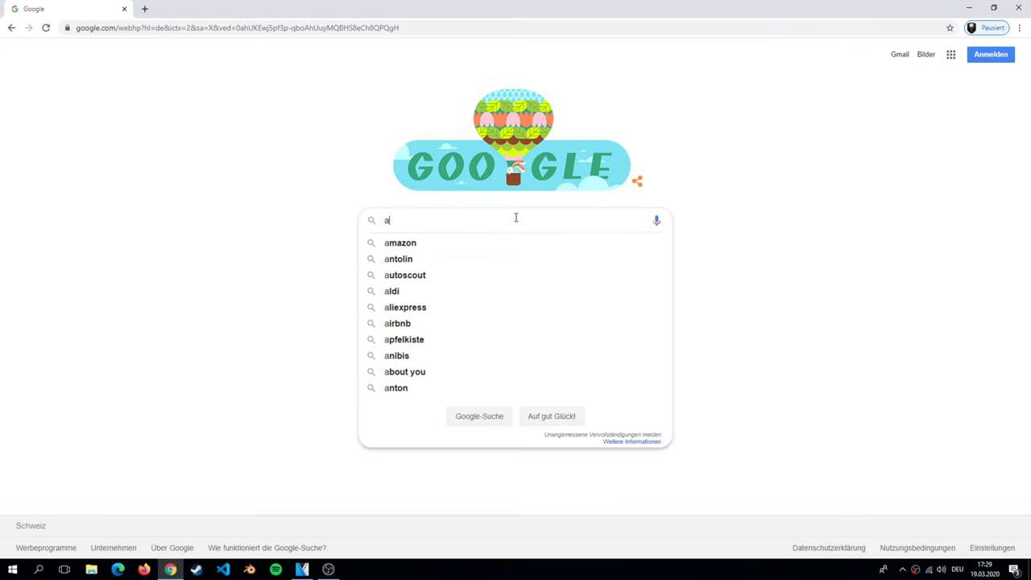
{"action": "type", "text": "lpha dirt "}
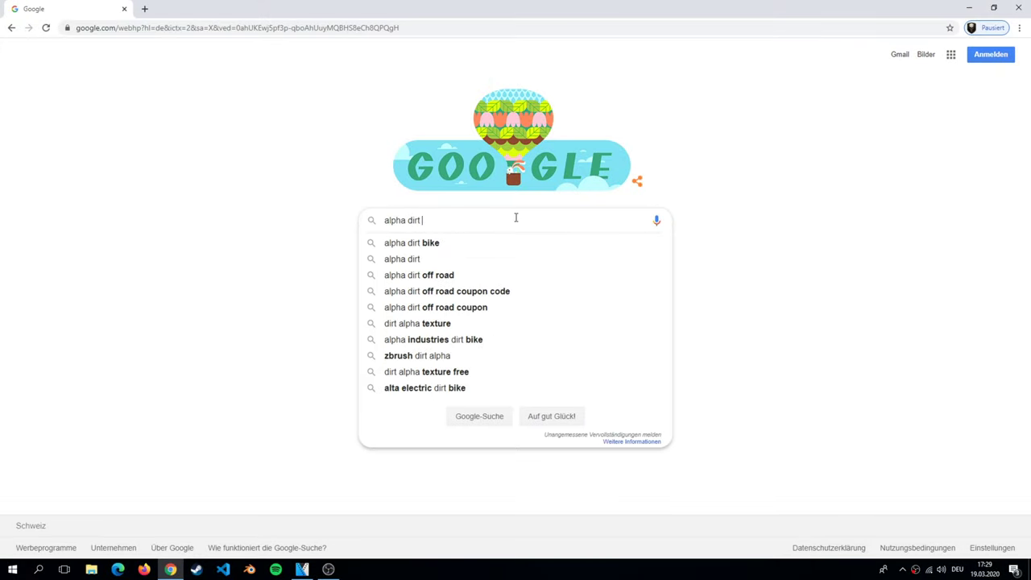
{"action": "type", "text": "map texture"}
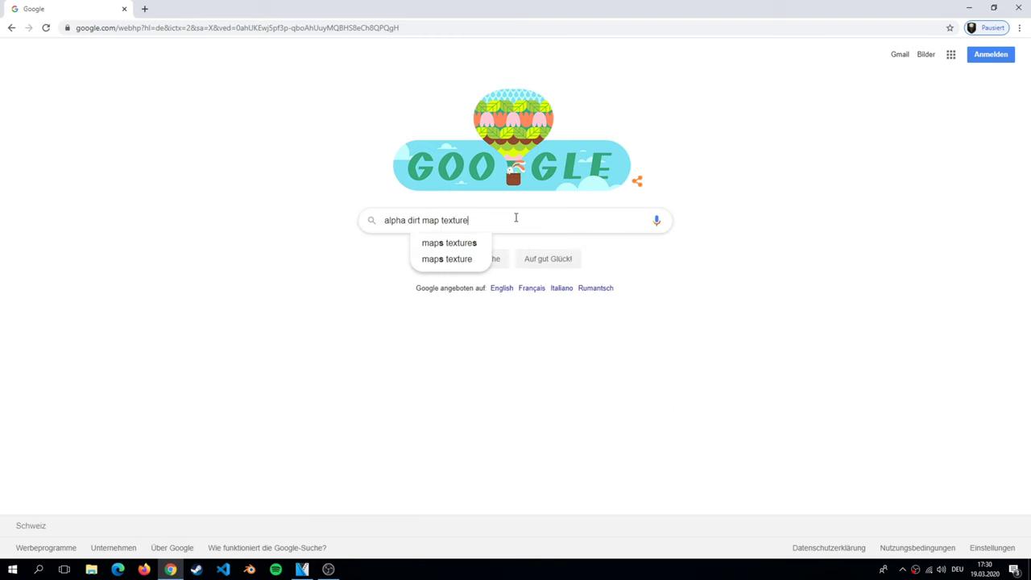
{"action": "key", "text": "Return"}
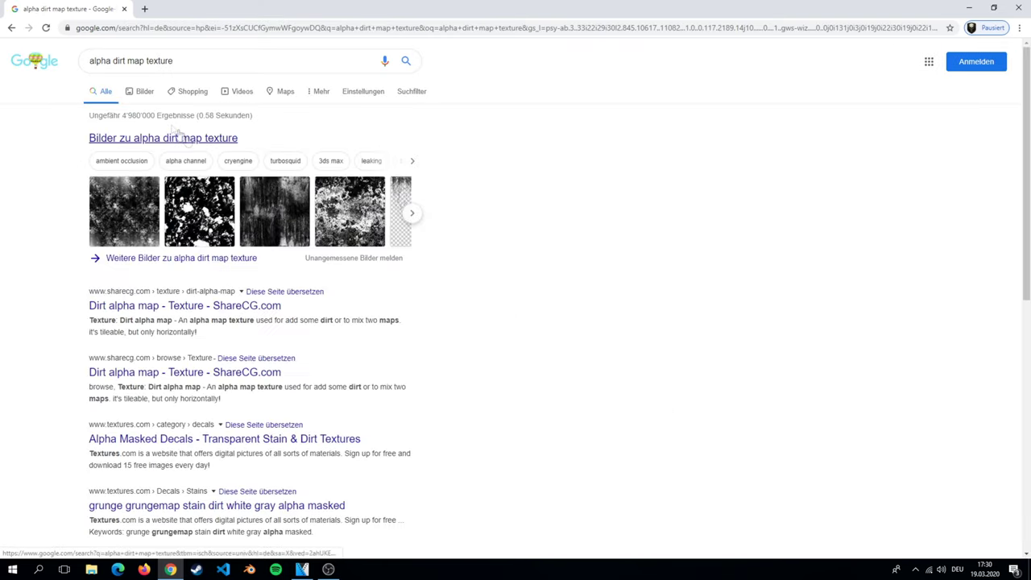
{"action": "left_click", "coordinate": [136, 95]}
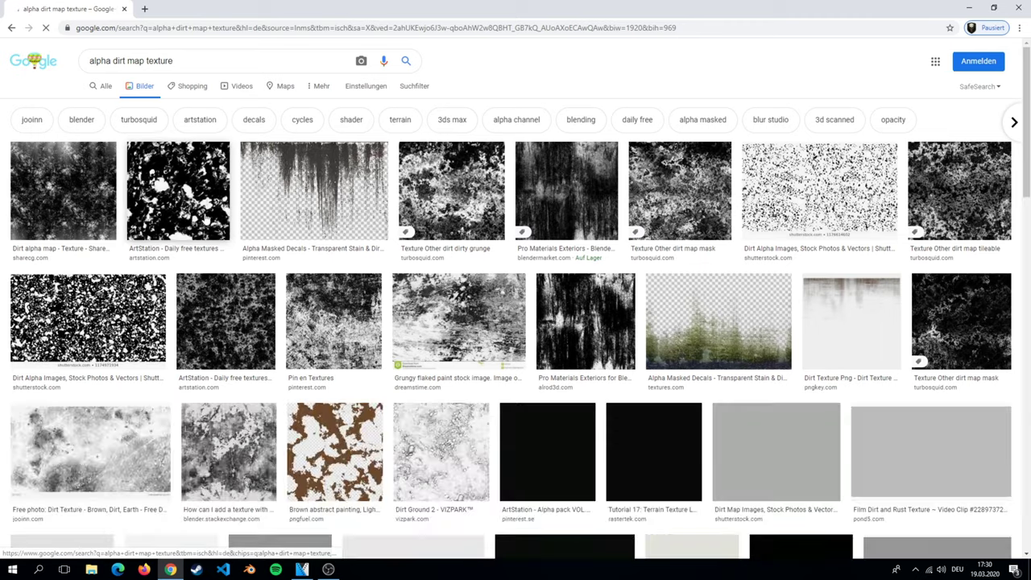
Preview dirt textures, including Alpha pack VOL.1 and Daily free textures #19.
{"action": "left_click", "coordinate": [178, 194]}
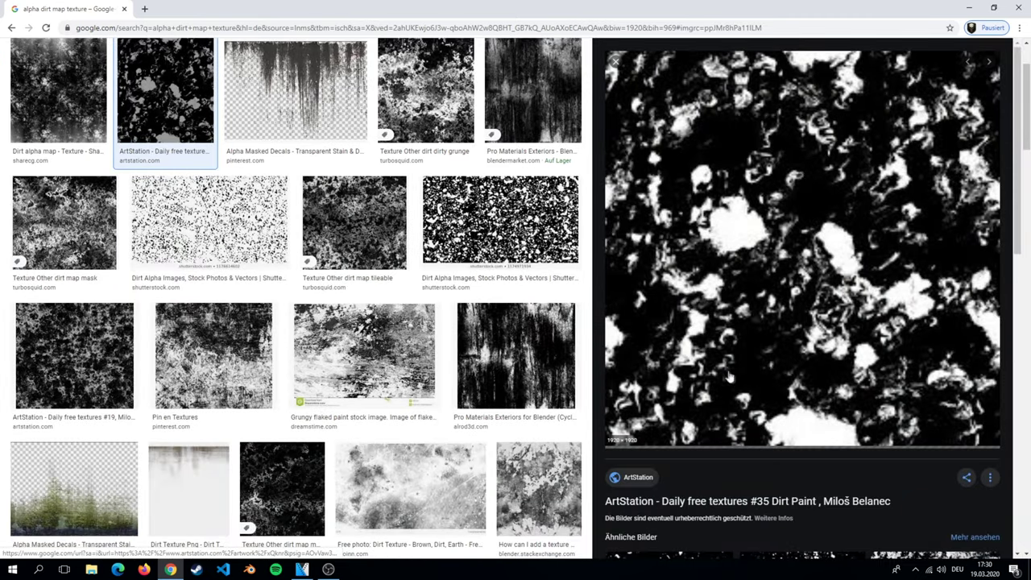
{"action": "scroll", "coordinate": [734, 390], "scroll_direction": "down", "scroll_amount": 5}
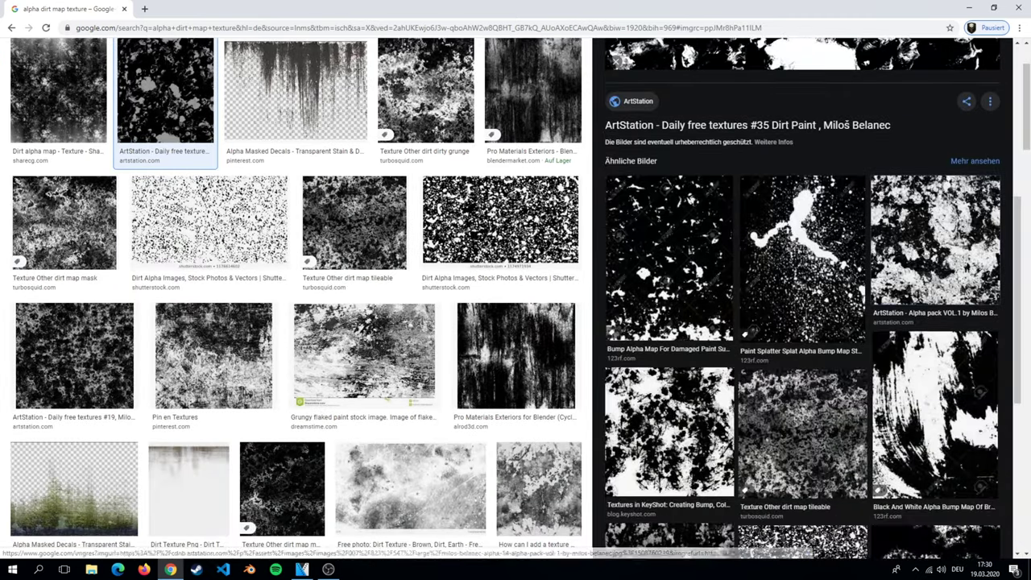
{"action": "left_click", "coordinate": [910, 202]}
{"action": "scroll", "coordinate": [910, 250], "scroll_direction": "down", "scroll_amount": 5}
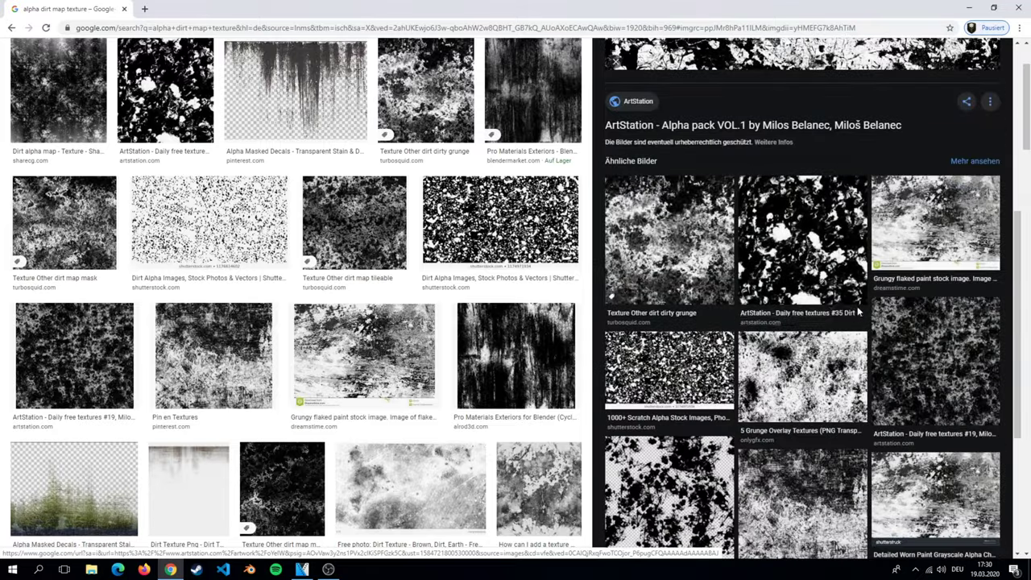
{"action": "scroll", "coordinate": [894, 412], "scroll_direction": "down", "scroll_amount": 2}
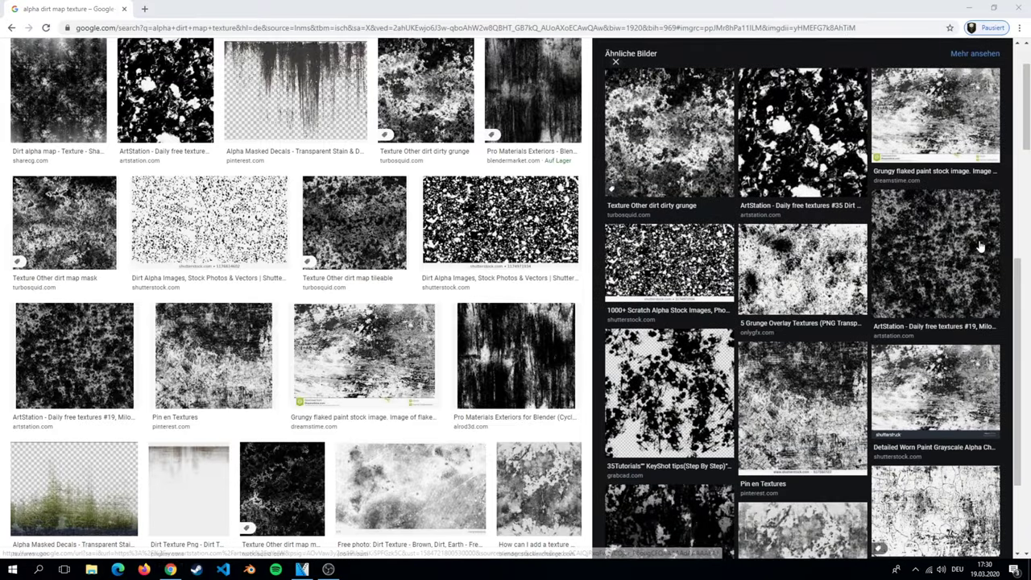
{"action": "left_click", "coordinate": [769, 351]}
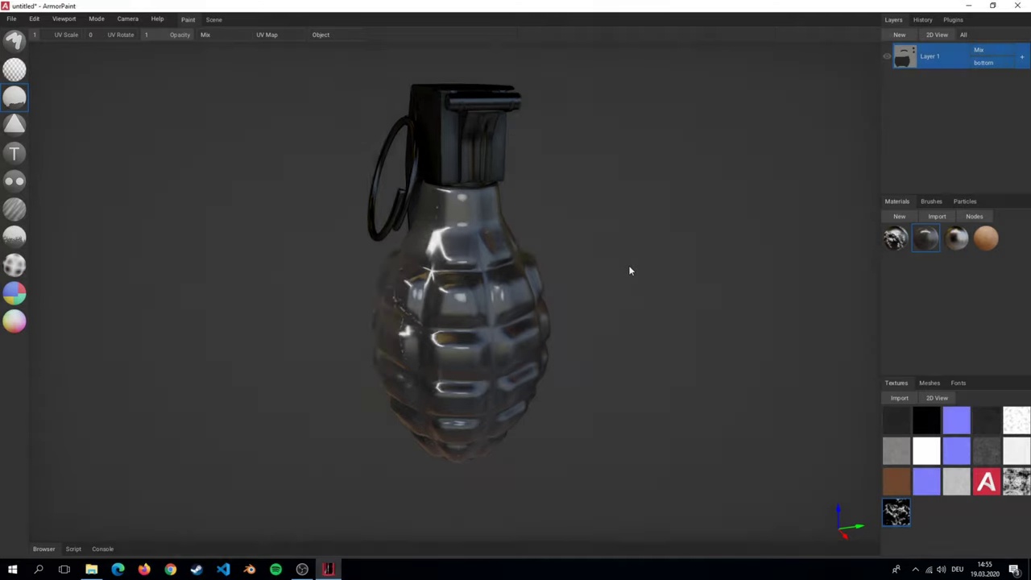
Add an empty Layer 2 for the logo, switch to the Decal tool, and create a white material.
{"action": "mouse_move", "coordinate": [631, 259]}
{"action": "right_mouse_down"}
{"action": "mouse_move", "coordinate": [626, 274]}
{"action": "mouse_move", "coordinate": [591, 263]}
{"action": "mouse_move", "coordinate": [632, 260]}
{"action": "right_mouse_up"}
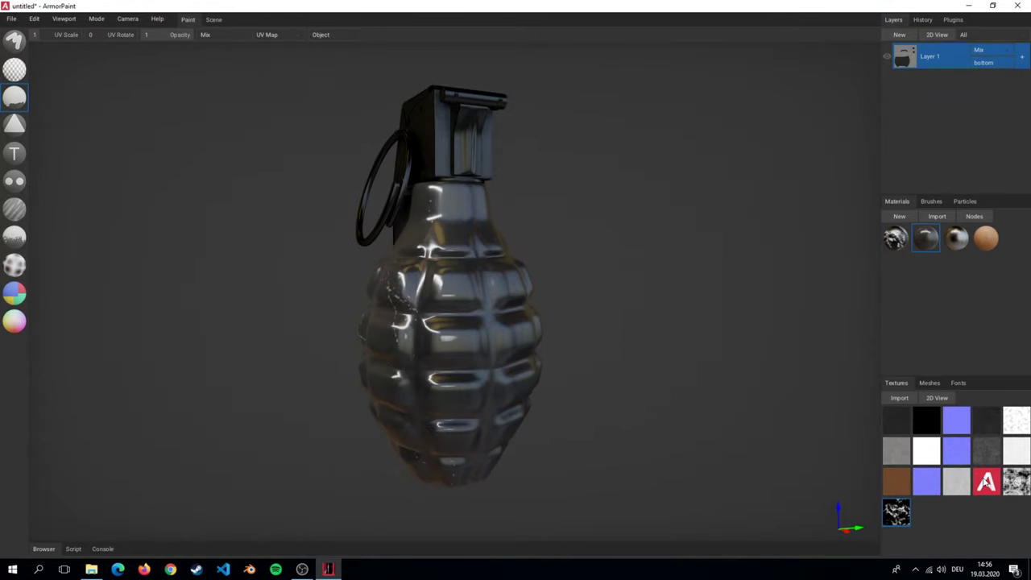
{"action": "mouse_move", "coordinate": [749, 240]}
{"action": "right_mouse_down"}
{"action": "mouse_move", "coordinate": [727, 243]}
{"action": "mouse_move", "coordinate": [753, 240]}
{"action": "right_mouse_up"}
{"action": "left_click", "coordinate": [904, 37]}
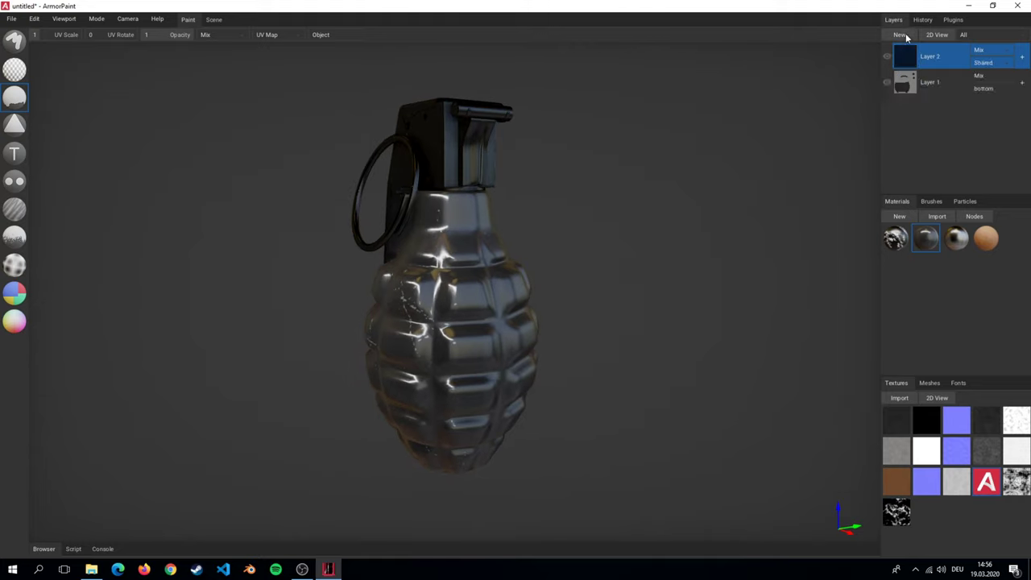
{"action": "left_click", "coordinate": [15, 126]}
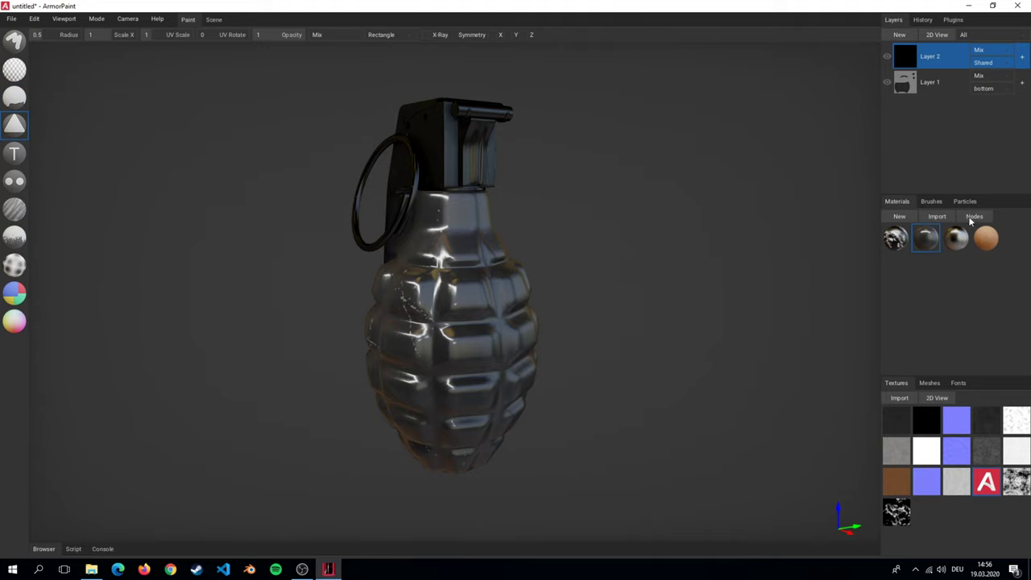
{"action": "left_click", "coordinate": [904, 217]}
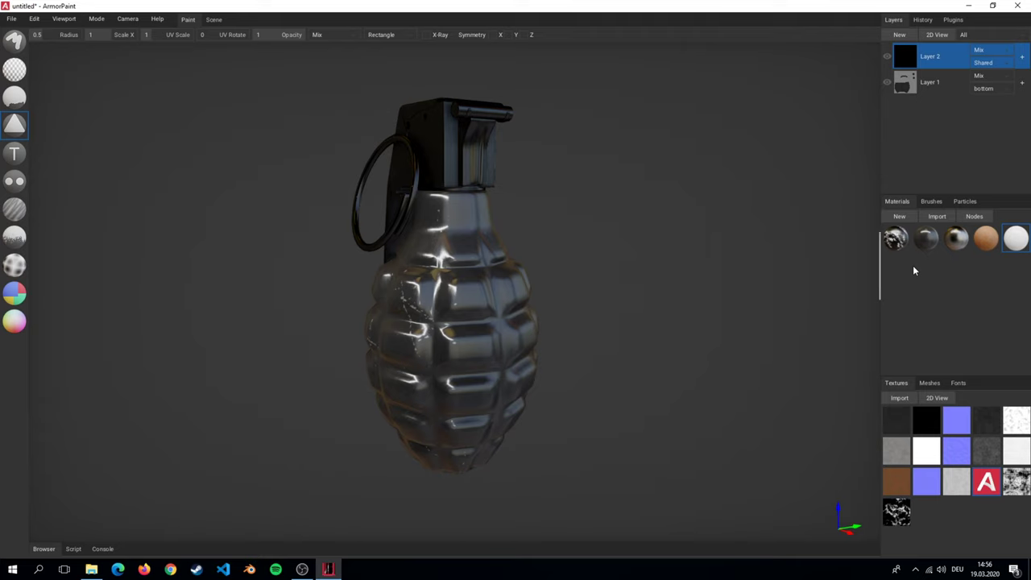
Replace the new material's RGB node with the Logo.png image feeding Base Color.
{"action": "key", "text": "Tab"}
{"action": "left_click", "coordinate": [641, 109]}
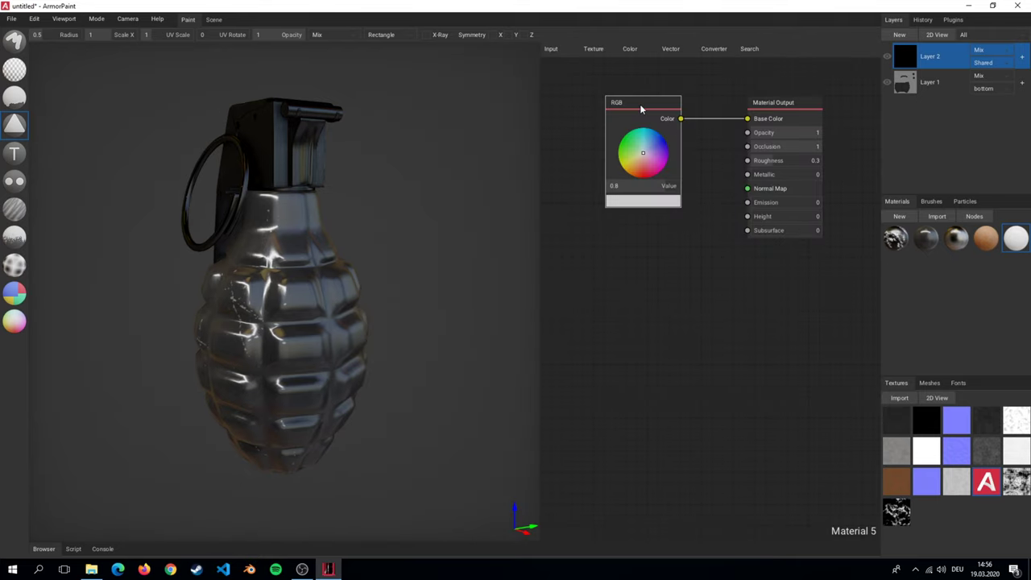
{"action": "key", "text": "Delete"}
{"action": "left_click_drag", "start_coordinate": [978, 477], "coordinate": [624, 139]}
{"action": "left_click_drag", "start_coordinate": [695, 157], "coordinate": [747, 119]}
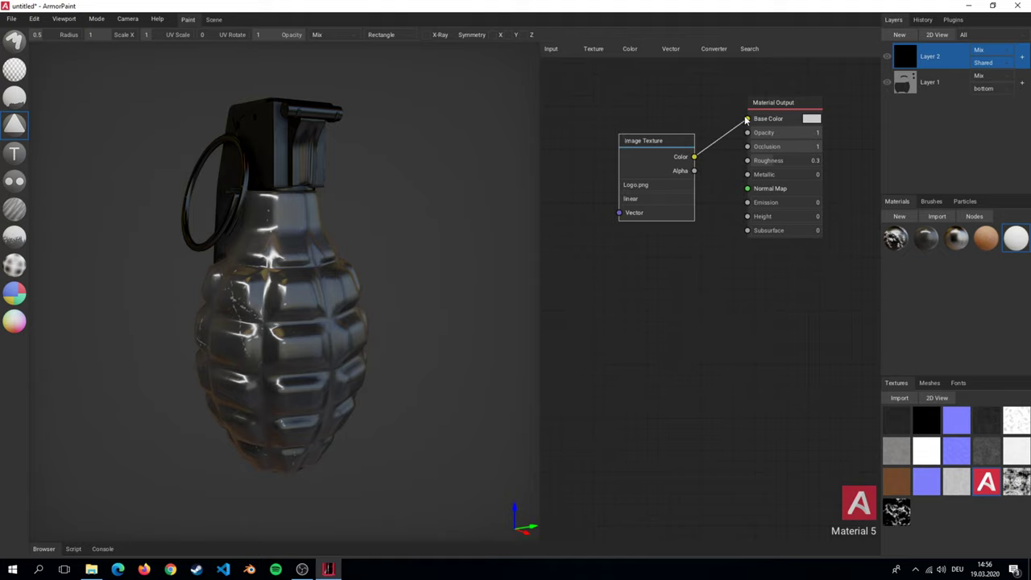
{"action": "key", "text": "Tab"}
Stamp the red A logo decal onto the grenade's front and inspect it.
{"action": "right_click_drag", "start_coordinate": [504, 306], "coordinate": [443, 321]}
{"action": "left_click", "coordinate": [443, 321]}
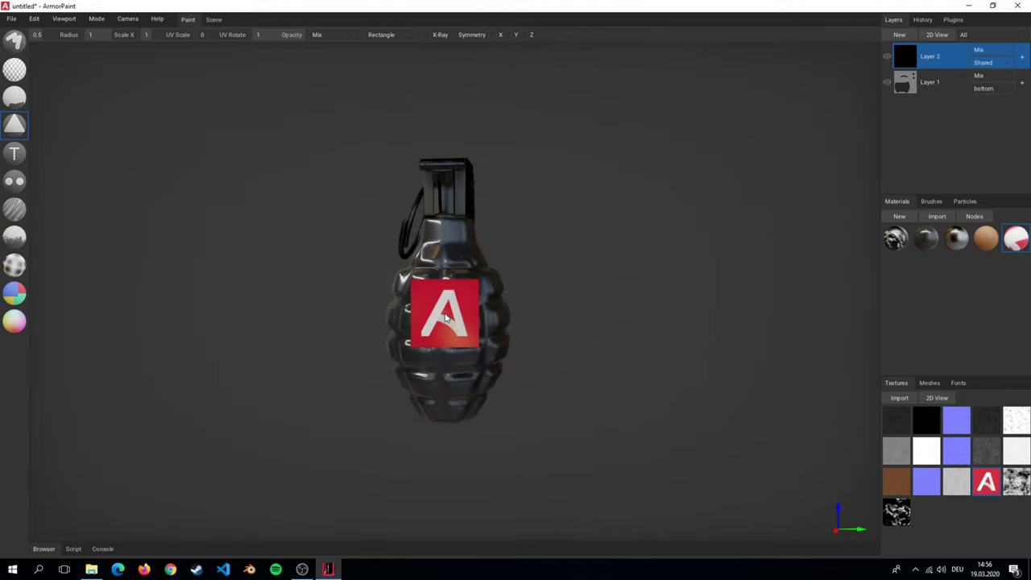
{"action": "scroll", "coordinate": [564, 382], "scroll_direction": "up", "scroll_amount": 3}
{"action": "mouse_move", "coordinate": [586, 387]}
{"action": "right_mouse_down"}
{"action": "mouse_move", "coordinate": [681, 382]}
{"action": "mouse_move", "coordinate": [605, 391]}
{"action": "mouse_move", "coordinate": [588, 382]}
{"action": "right_mouse_up"}
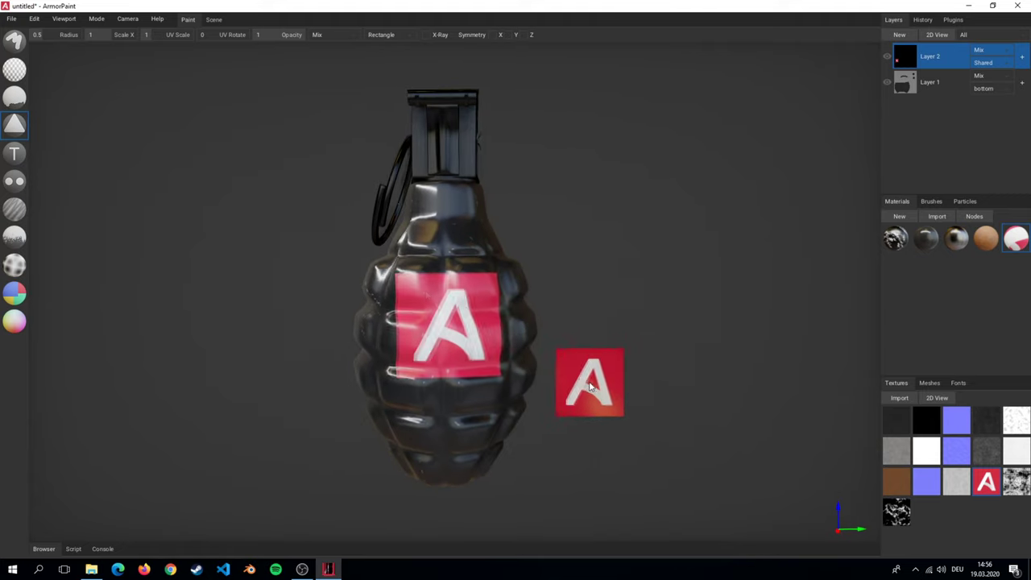
{"action": "left_click", "coordinate": [14, 41]}
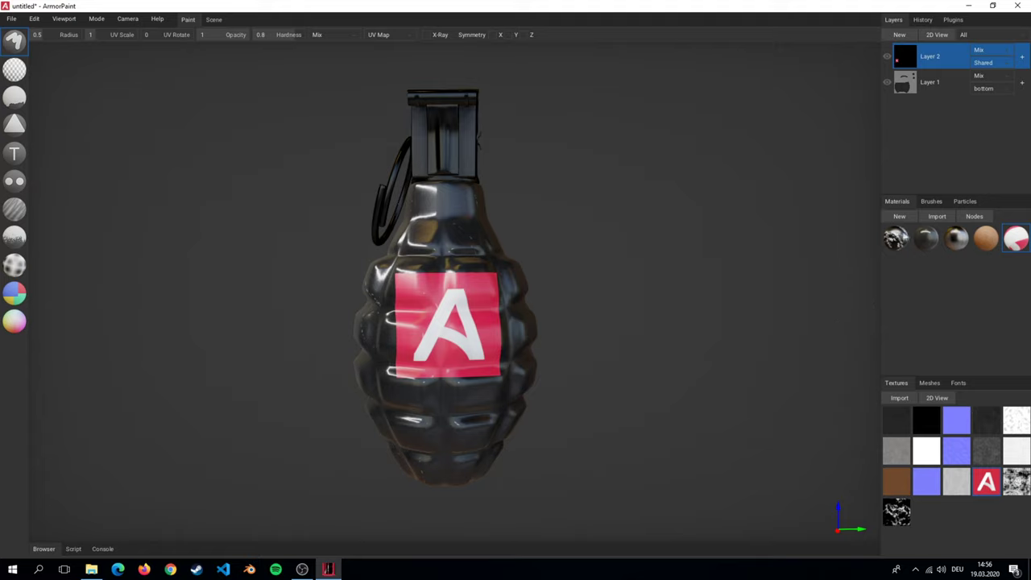
Add a black mask to Layer 2, then brush and fill it to reveal worn patches of the red logo.
{"action": "right_click", "coordinate": [934, 59]}
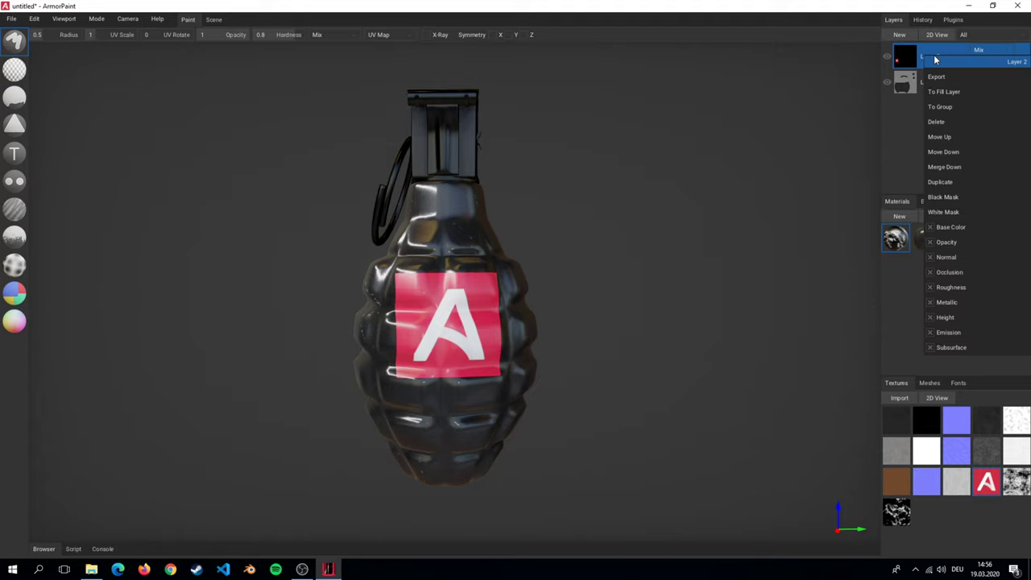
{"action": "left_click", "coordinate": [959, 198]}
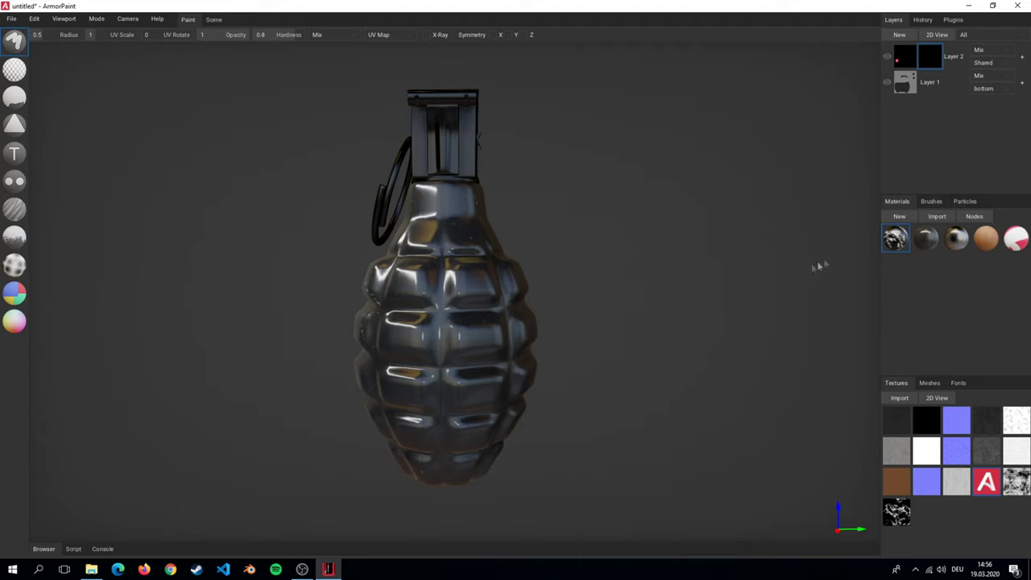
{"action": "mouse_move", "coordinate": [483, 313]}
{"action": "left_mouse_down"}
{"action": "mouse_move", "coordinate": [467, 315]}
{"action": "mouse_move", "coordinate": [484, 311]}
{"action": "mouse_move", "coordinate": [467, 295]}
{"action": "mouse_move", "coordinate": [435, 359]}
{"action": "left_mouse_up"}
{"action": "left_click", "coordinate": [14, 98]}
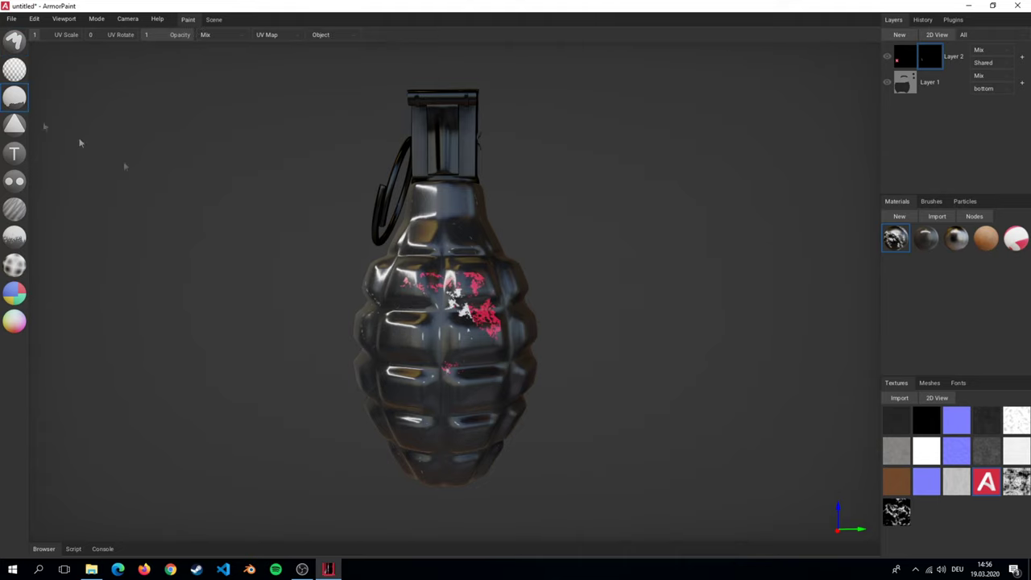
{"action": "mouse_move", "coordinate": [461, 333]}
{"action": "right_mouse_down"}
{"action": "mouse_move", "coordinate": [419, 336]}
{"action": "mouse_move", "coordinate": [451, 331]}
{"action": "right_mouse_up"}
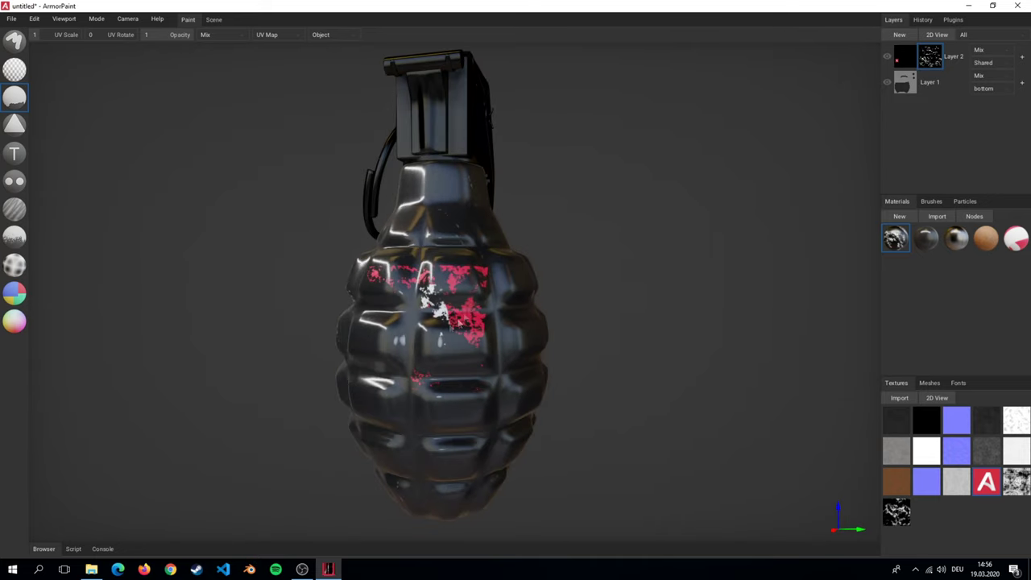
Reset the cracked material's Mapping node to Location 0, Rotation 0 and Scale 1.
{"action": "left_click", "coordinate": [974, 218]}
{"action": "scroll", "coordinate": [556, 242], "scroll_direction": "up", "scroll_amount": 1}
{"action": "middle_click_drag", "start_coordinate": [634, 280], "coordinate": [757, 270]}
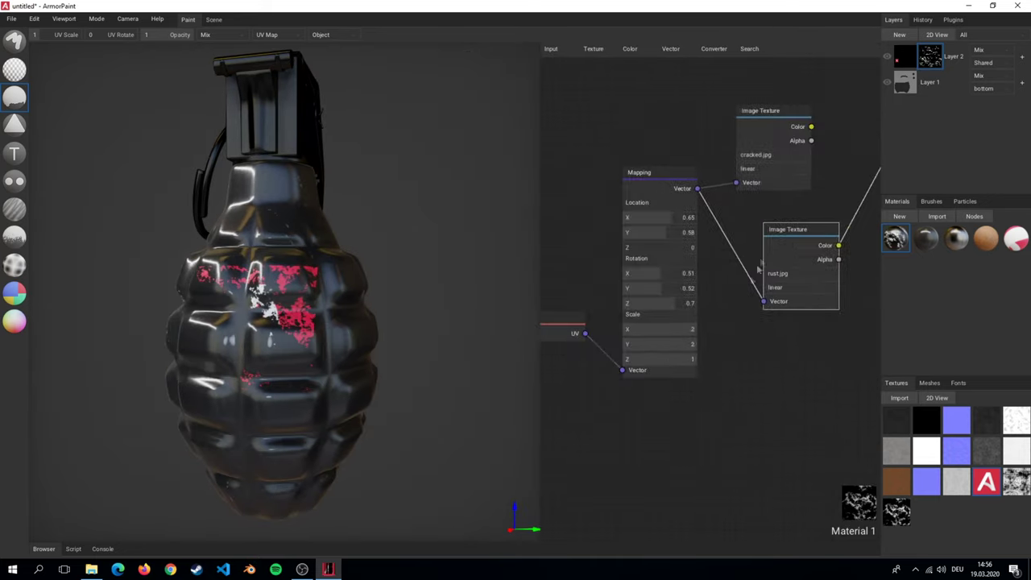
{"action": "left_click", "coordinate": [674, 331]}
{"action": "key", "text": "Return"}
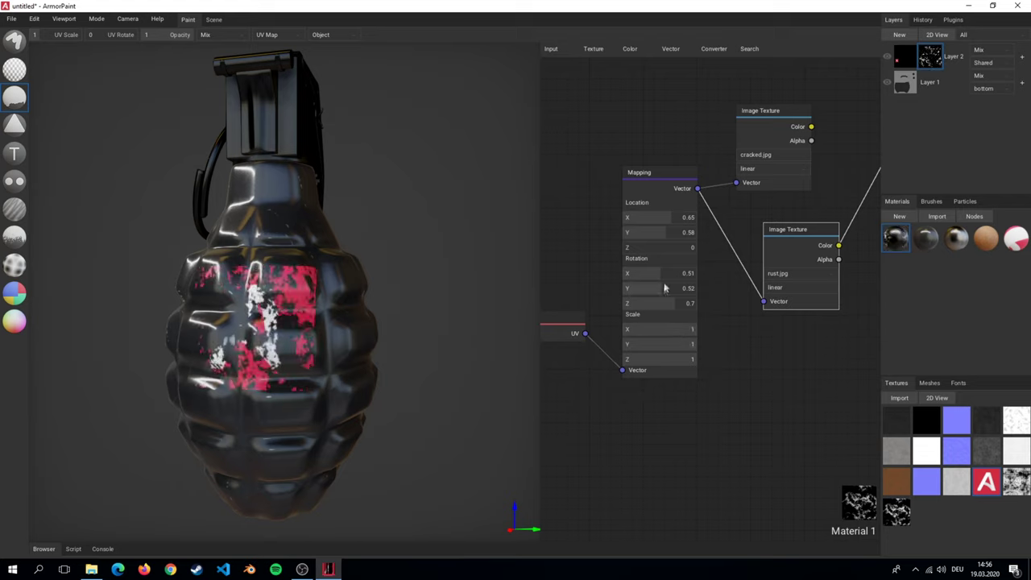
{"action": "left_click_drag", "start_coordinate": [651, 274], "coordinate": [610, 306]}
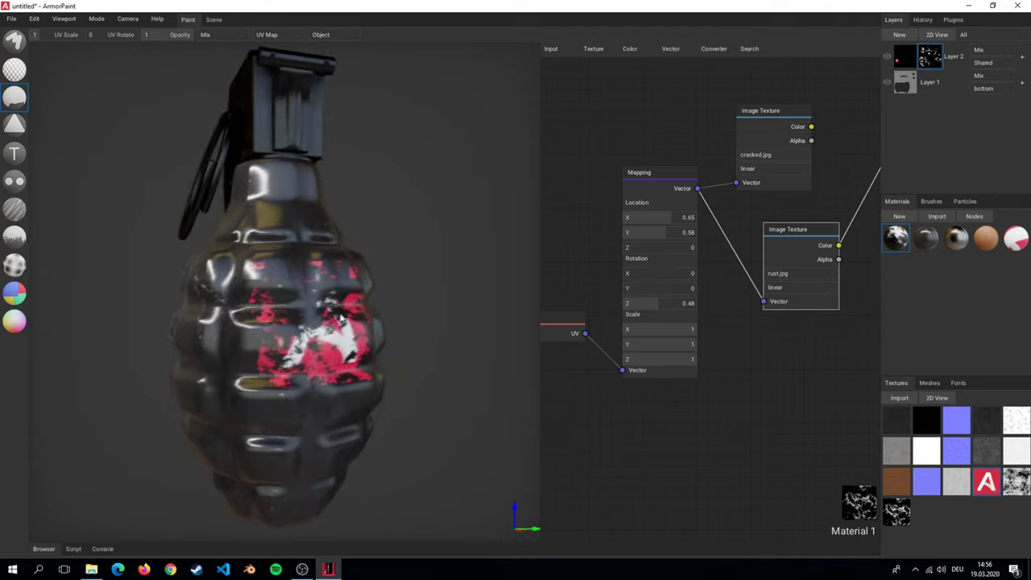
{"action": "left_click_drag", "start_coordinate": [658, 237], "coordinate": [615, 239]}
{"action": "left_click_drag", "start_coordinate": [670, 219], "coordinate": [622, 219]}
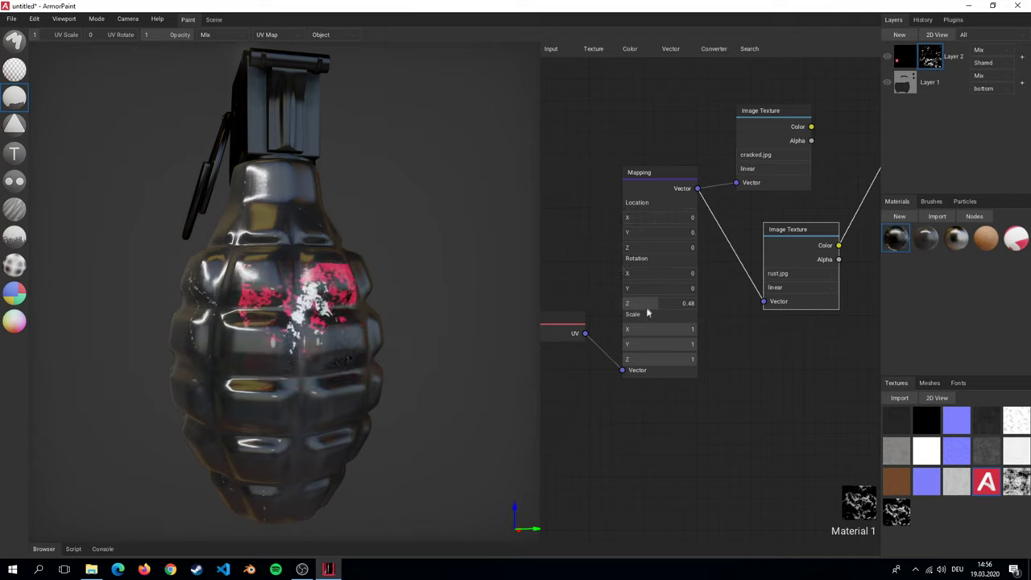
{"action": "left_click_drag", "start_coordinate": [647, 313], "coordinate": [620, 310]}
{"action": "right_click_drag", "start_coordinate": [294, 335], "coordinate": [378, 357]}
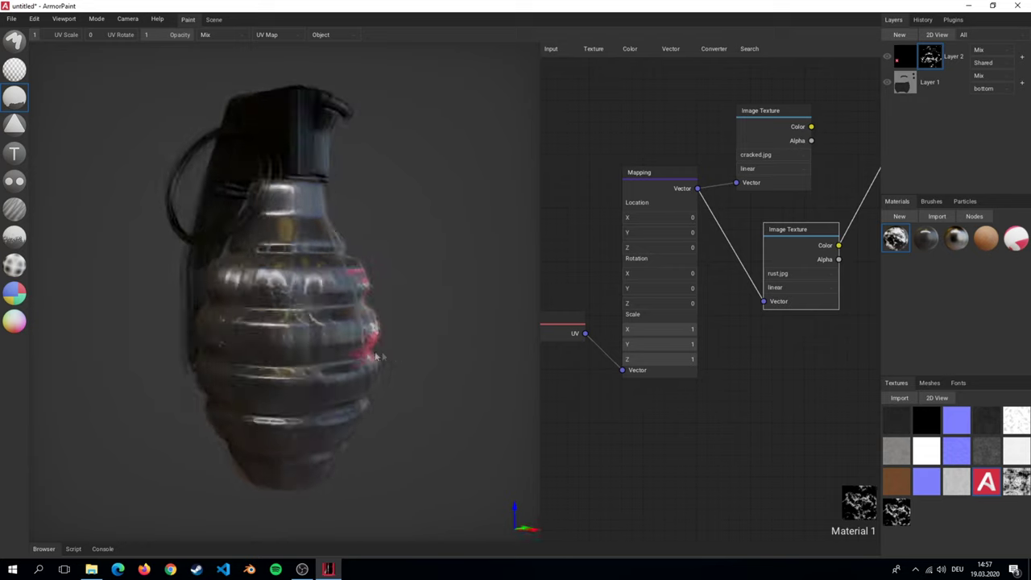
{"action": "key", "text": "0"}
Link cracked.jpg Color to Base Color in place of rust.jpg.
{"action": "middle_click_drag", "start_coordinate": [773, 288], "coordinate": [697, 305]}
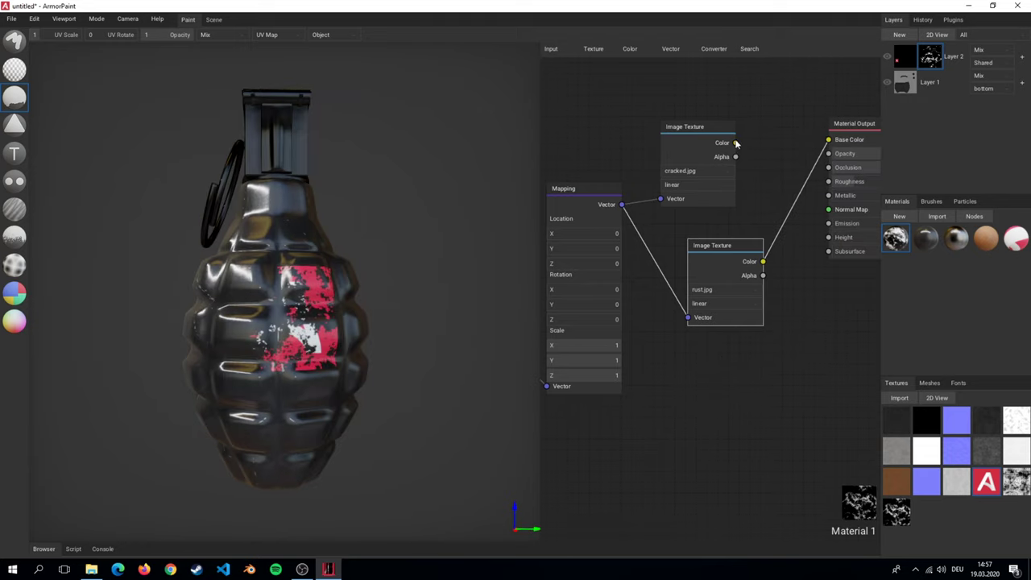
{"action": "left_click_drag", "start_coordinate": [830, 140], "coordinate": [655, 198]}
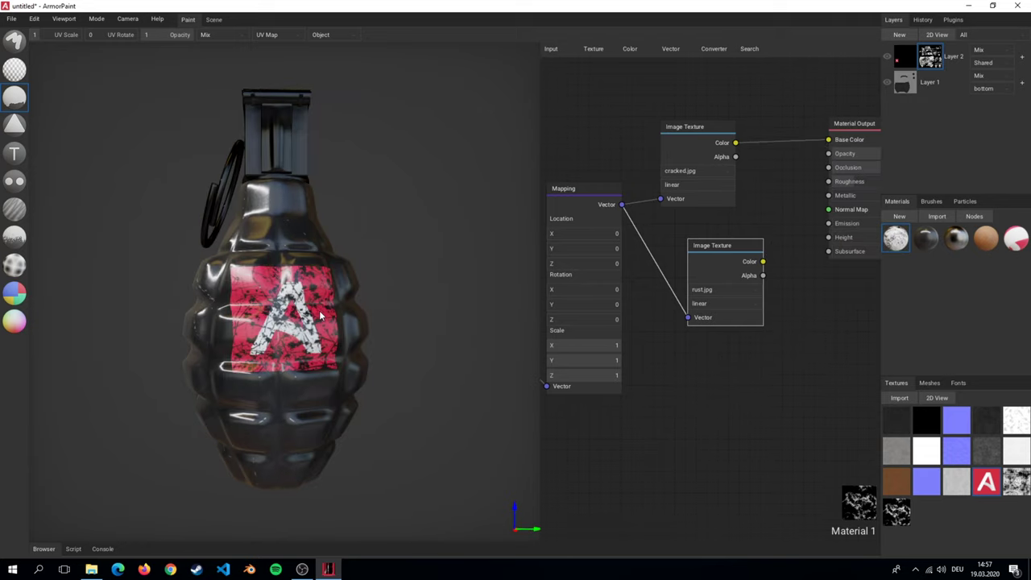
{"action": "scroll", "coordinate": [345, 356], "scroll_direction": "up", "scroll_amount": 2}
{"action": "right_click_drag", "start_coordinate": [344, 355], "coordinate": [713, 238]}
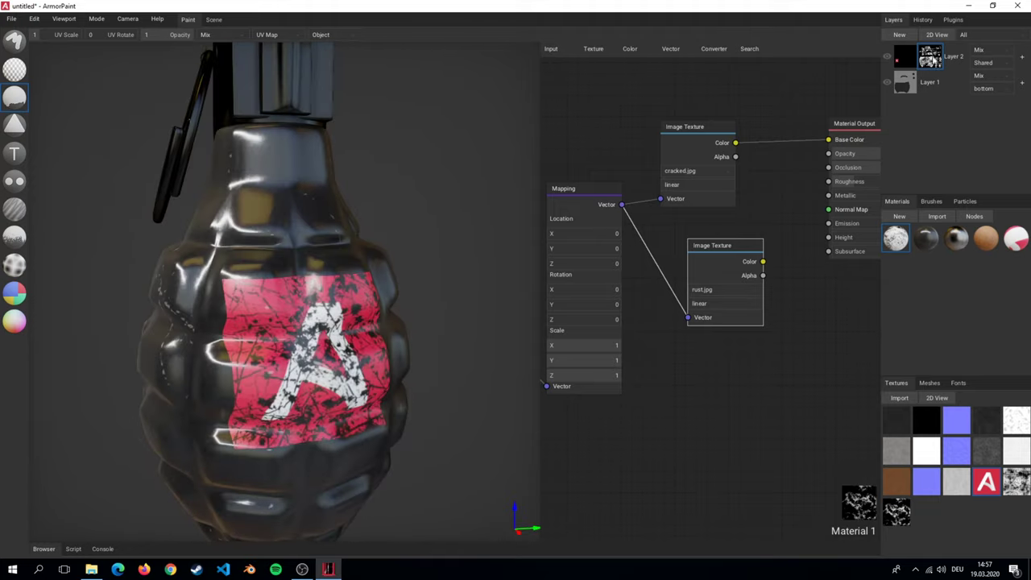
Lower Layer 2's opacity to about 0.69.
{"action": "left_click", "coordinate": [1022, 57]}
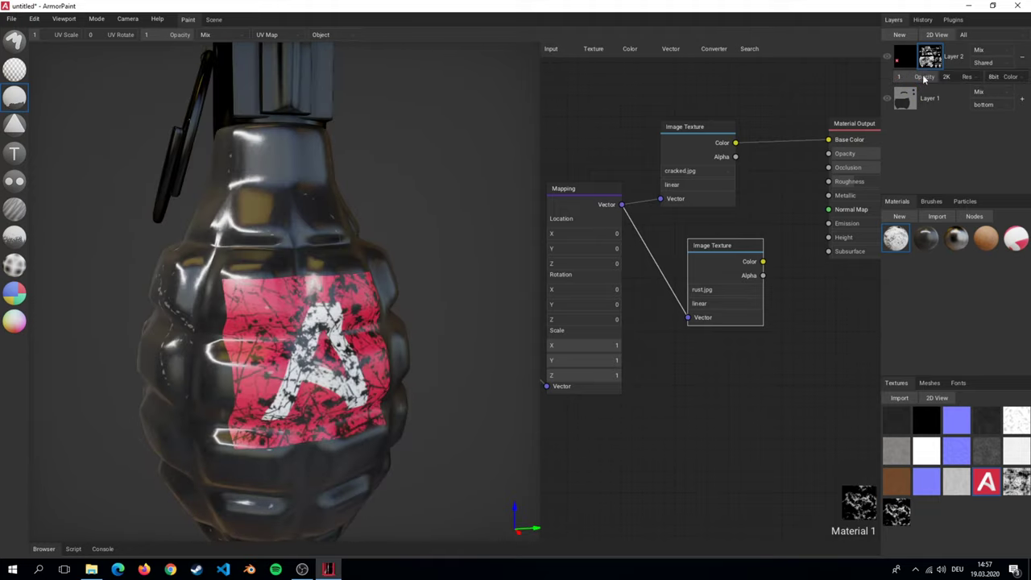
{"action": "left_click_drag", "start_coordinate": [926, 78], "coordinate": [966, 79]}
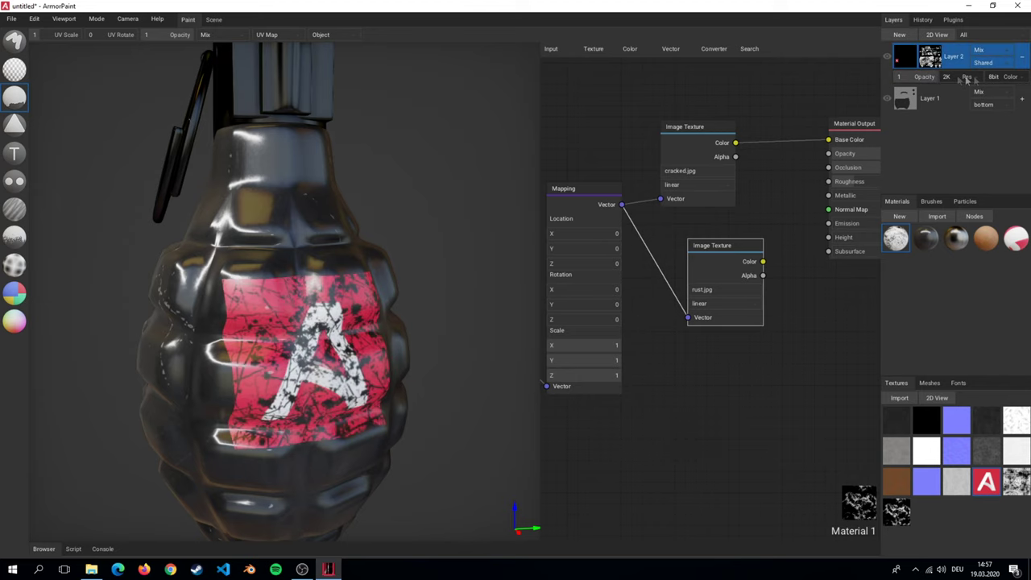
{"action": "left_click", "coordinate": [1023, 58]}
Rotate the cracked pattern to Mapping Rotation Z 0.33 and select Layer 2's mask.
{"action": "right_click_drag", "start_coordinate": [395, 327], "coordinate": [352, 369]}
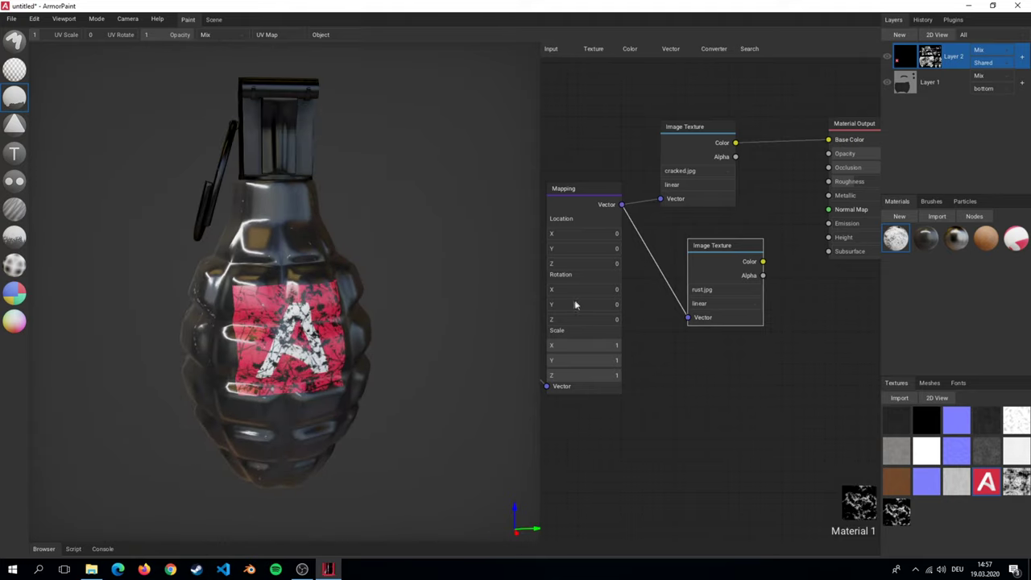
{"action": "left_click_drag", "start_coordinate": [568, 319], "coordinate": [573, 319]}
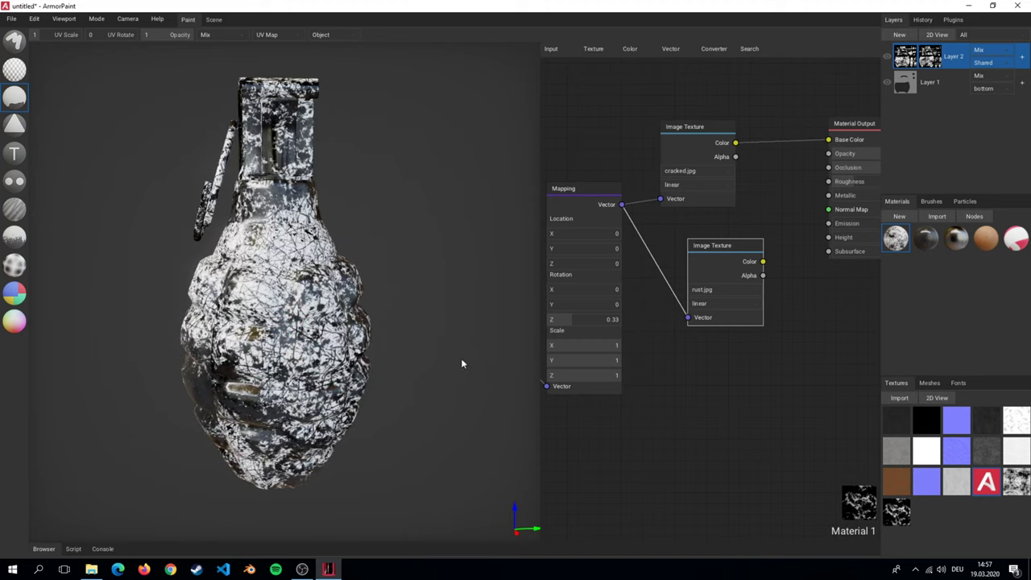
{"action": "left_click", "coordinate": [933, 64]}
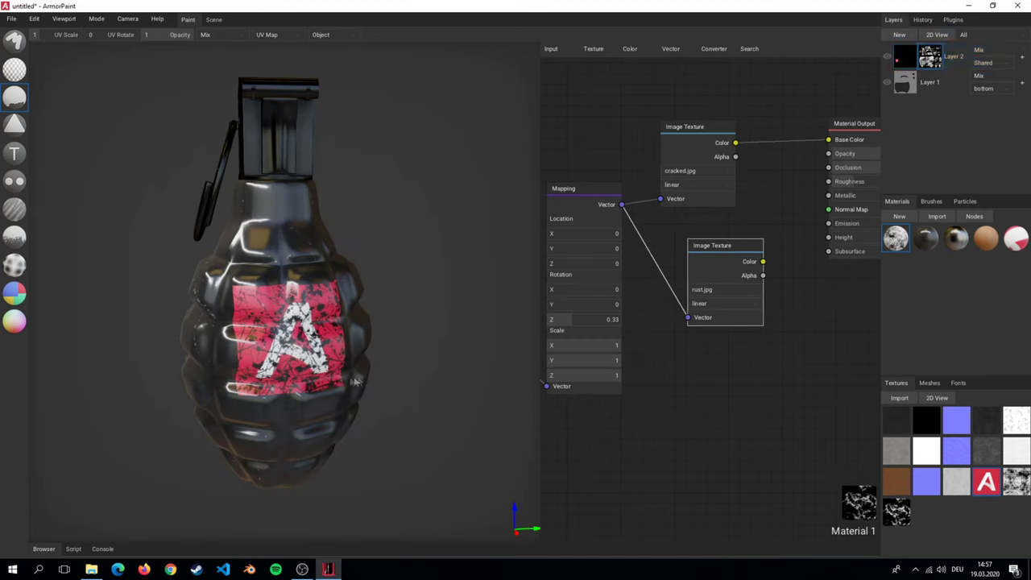